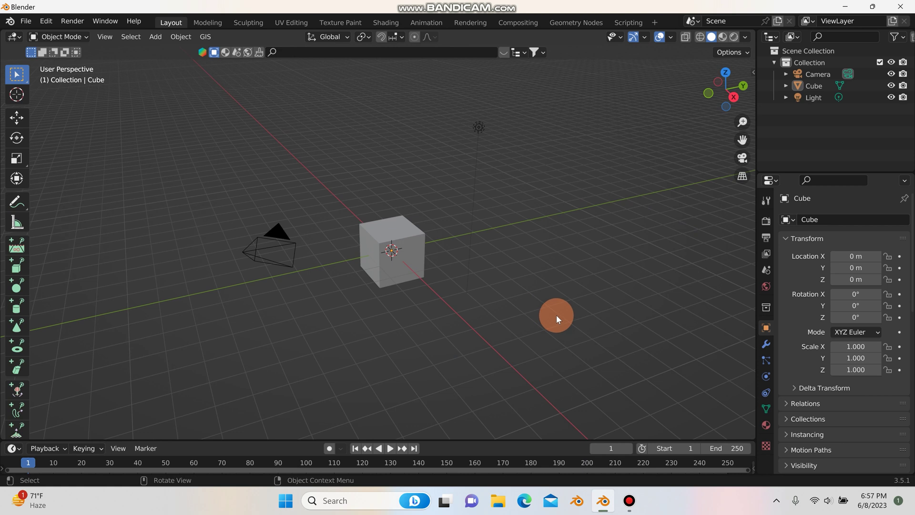
# Step: Delete all the default objects from the scene
pyautogui.press('a')
pyautogui.press('x')
pyautogui.click(556, 314)
pyautogui.moveTo(556, 313); pyautogui.dragTo(465, 270, button='middle')
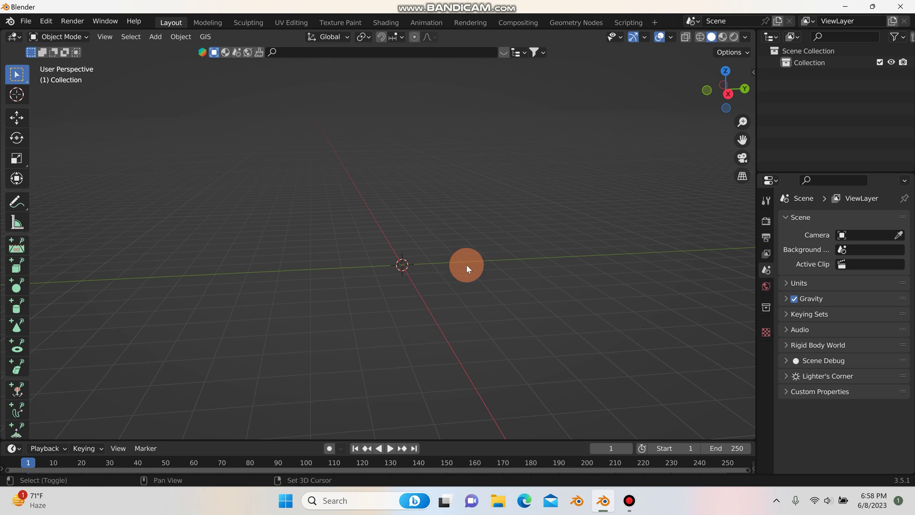
# Step: Add a mesh circle with 32 vertices and a 1 m radius at the world origin, showing its creation settings
pyautogui.hotkey('shift', 'a')
pyautogui.moveTo(459, 240)
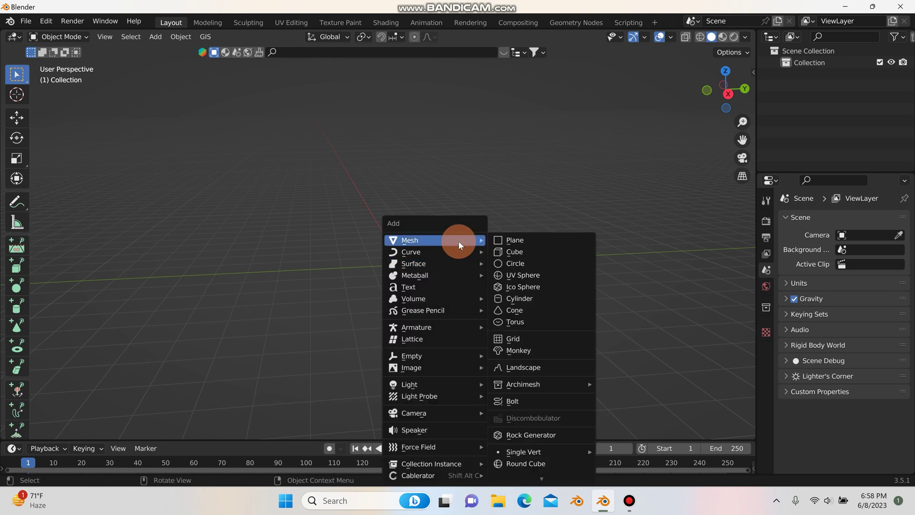
pyautogui.click(505, 263)
pyautogui.moveTo(435, 293); pyautogui.dragTo(432, 298, button='middle')
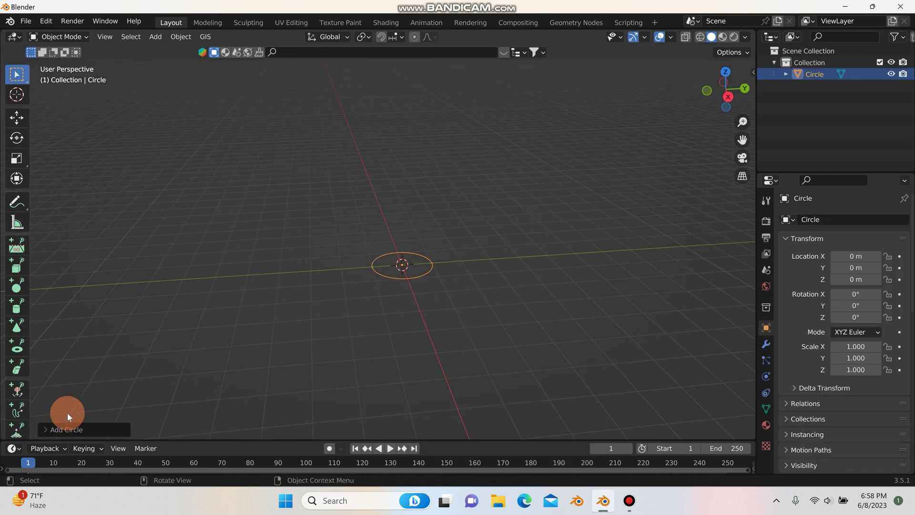
pyautogui.click(53, 429)
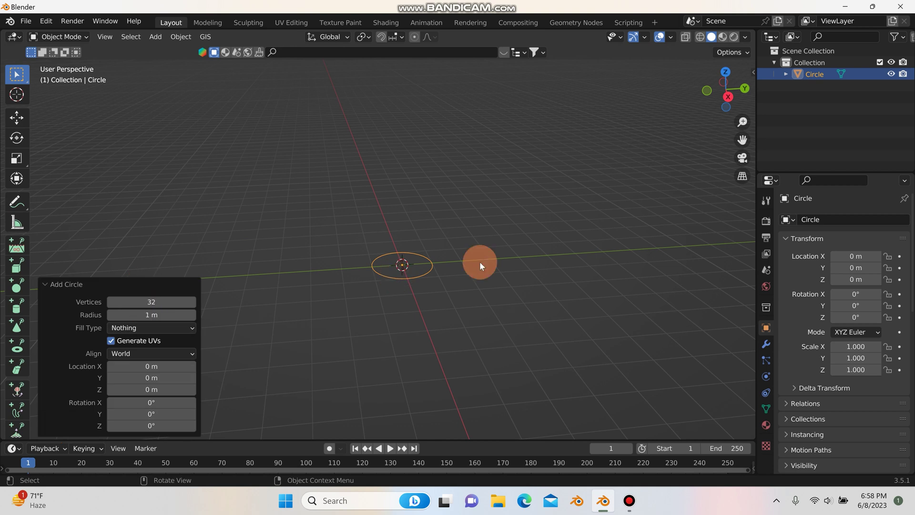
pyautogui.scroll(2, 401, 265)
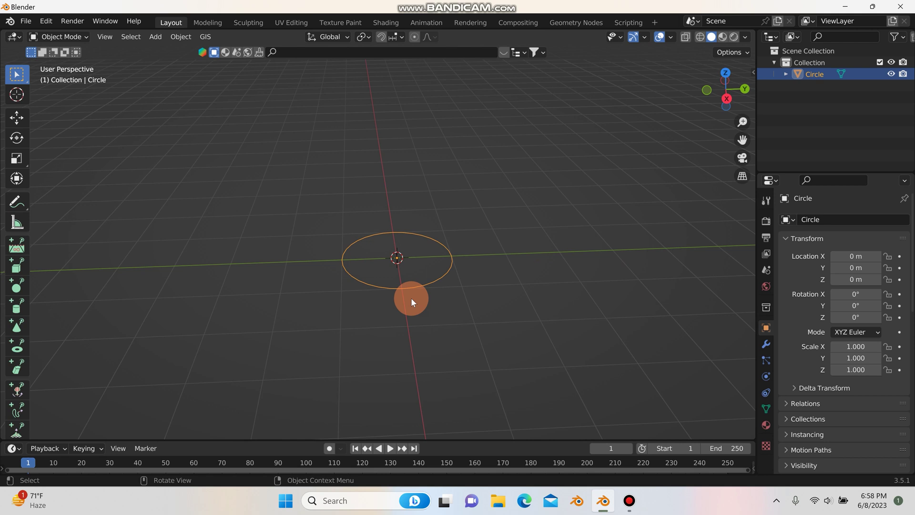
# Step: In Edit Mode, fill the circle with a face and extrude it up about 0.077 m into a thin disc
pyautogui.press('Tab')
pyautogui.scroll(3, 408, 283)
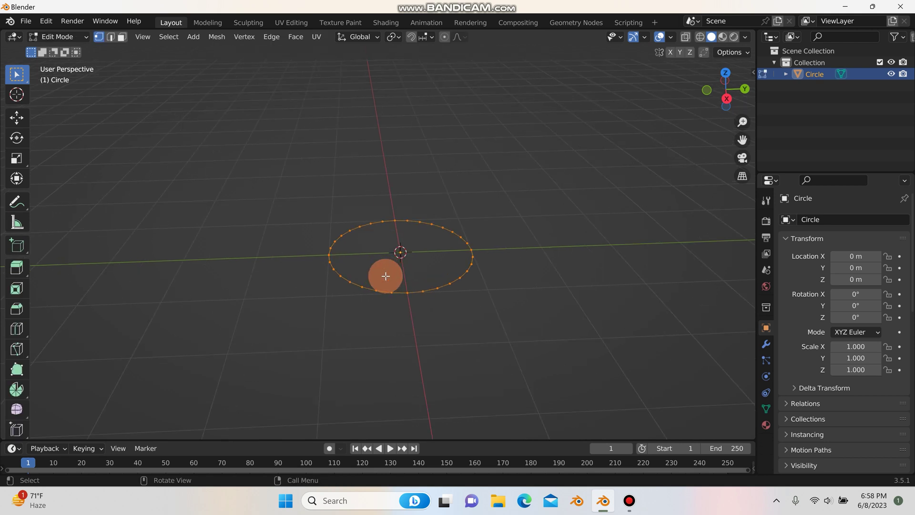
pyautogui.press('f')
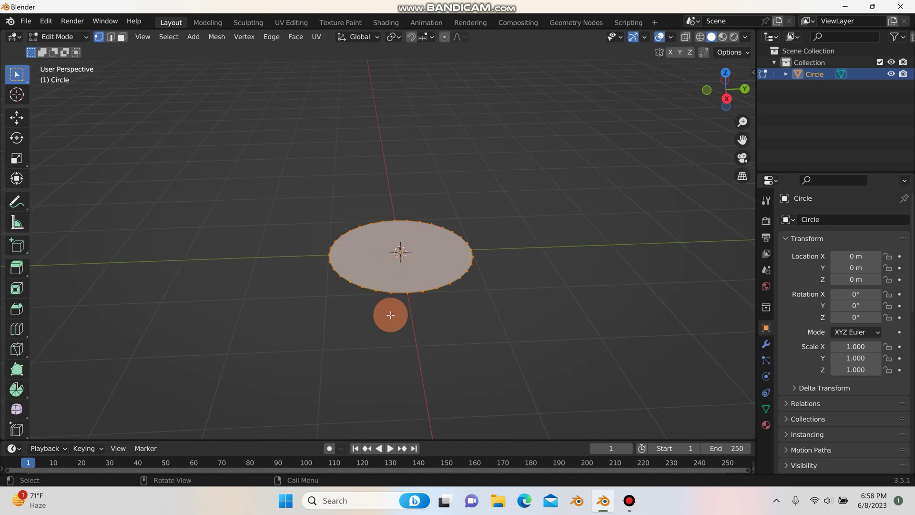
pyautogui.press('e')
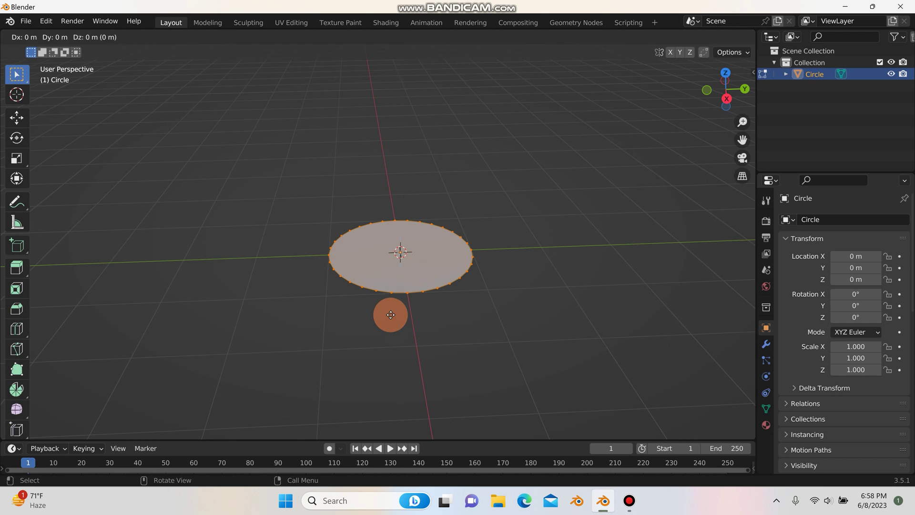
pyautogui.click(390, 310)
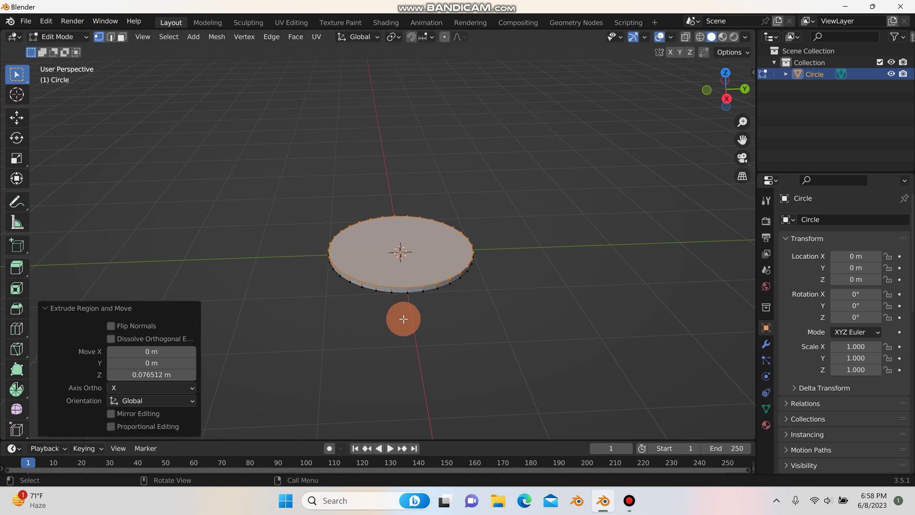
# Step: Return to Object Mode, adjust the disc's shading starting with Shade Smooth, and deselect it
pyautogui.press('Tab')
pyautogui.rightClick(418, 279)
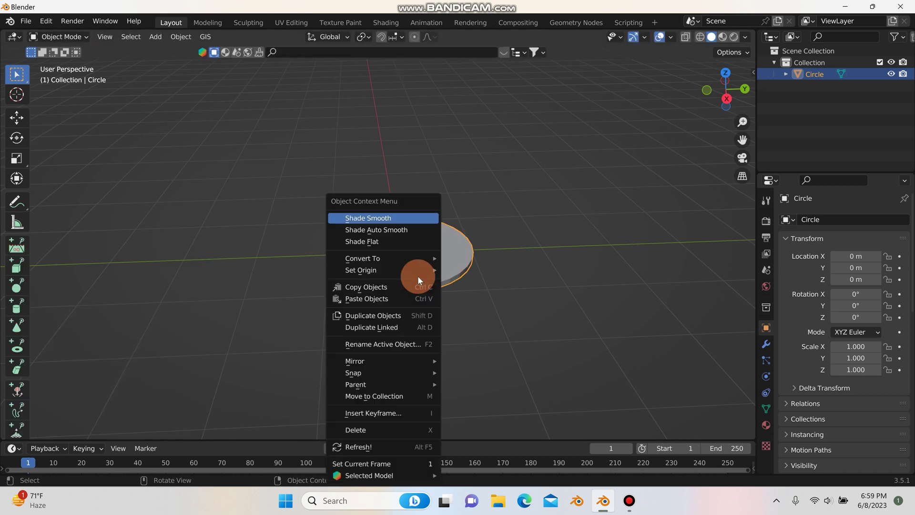
pyautogui.click(396, 216)
pyautogui.rightClick(433, 247)
pyautogui.click(433, 244)
pyautogui.hotkey('alt', 'a')
pyautogui.scroll(-3, 453, 259)
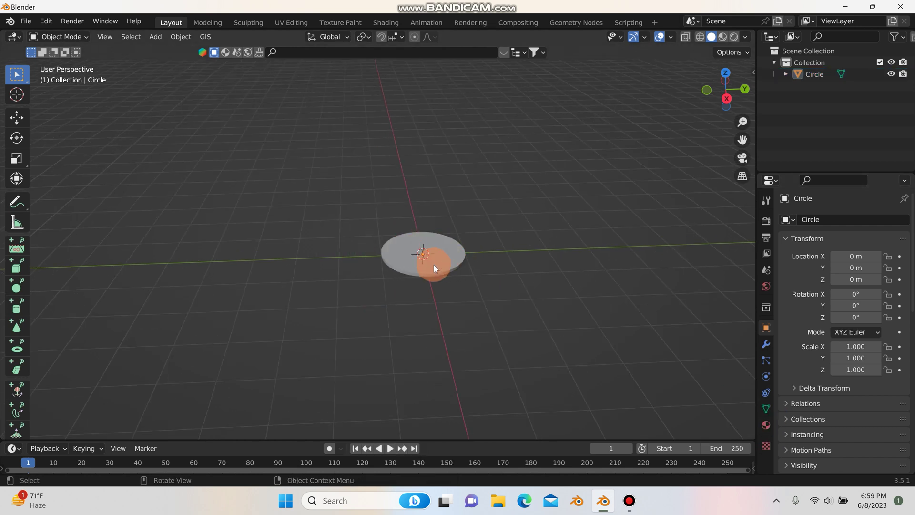
pyautogui.scroll(-2, 464, 285)
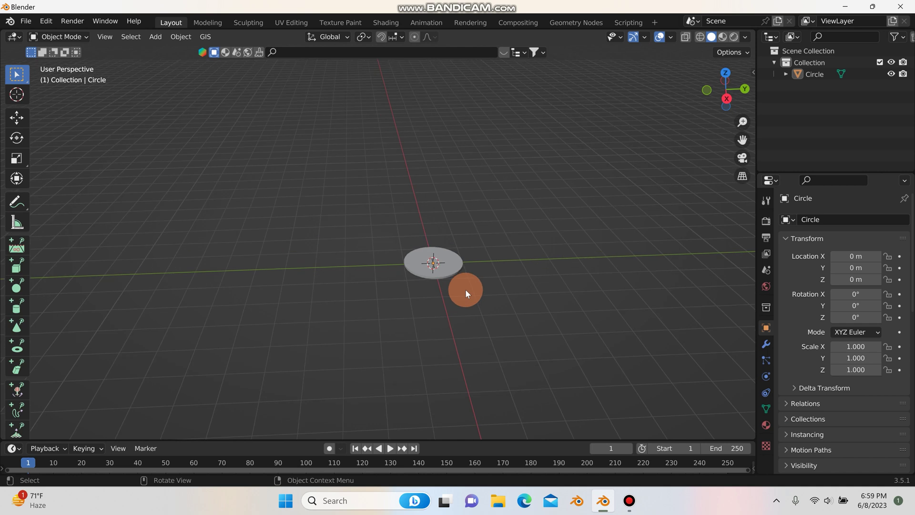
# Step: Add a Bezier circle curve at the origin and scale it up uniformly to about 9.3 around the disc
pyautogui.keyDown('shift'); pyautogui.moveTo(473, 274); pyautogui.dragTo(467, 269, button='middle'); pyautogui.keyUp('shift')
pyautogui.hotkey('shift', 'a')
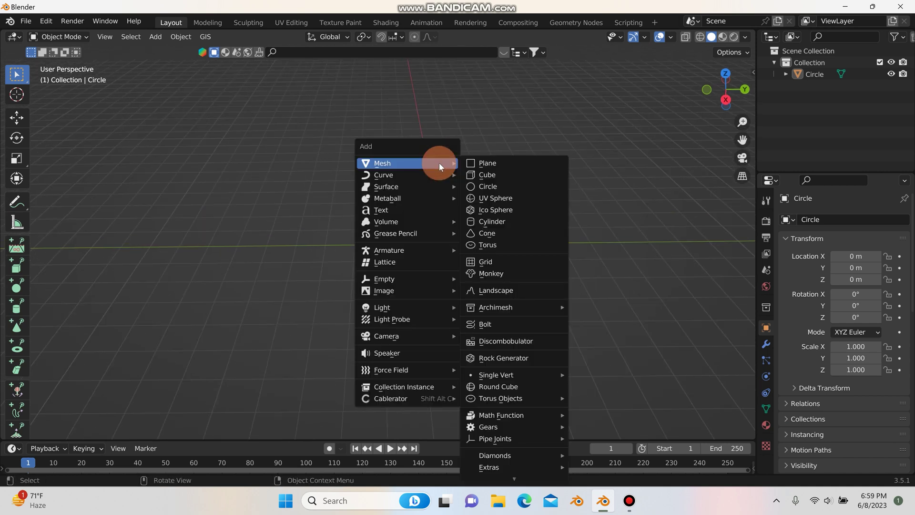
pyautogui.moveTo(436, 173)
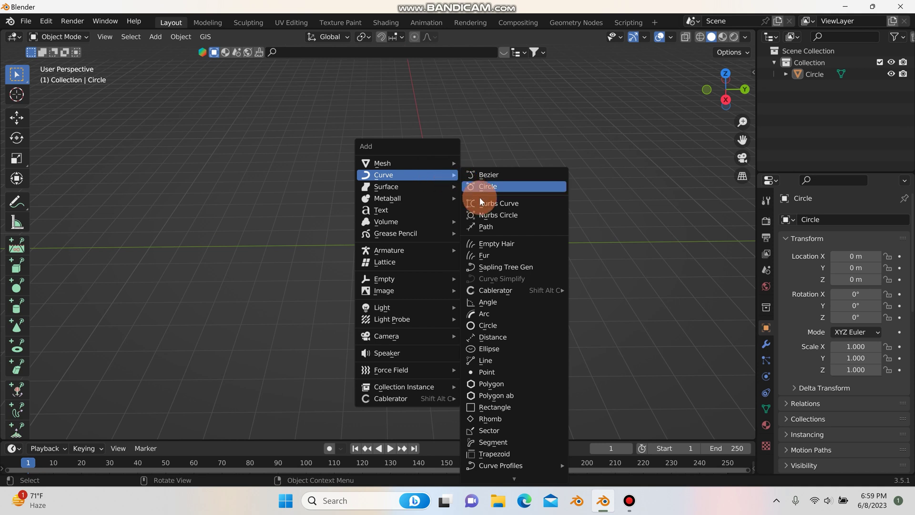
pyautogui.click(491, 191)
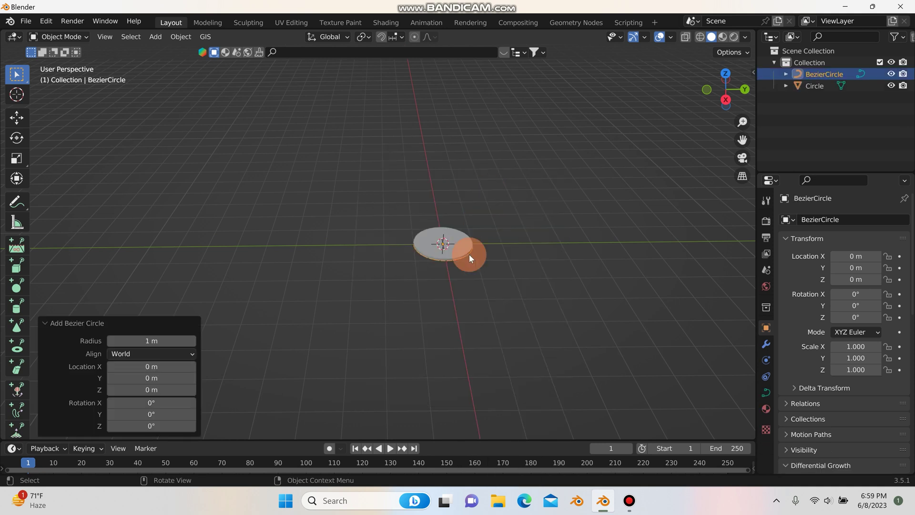
pyautogui.press('s')
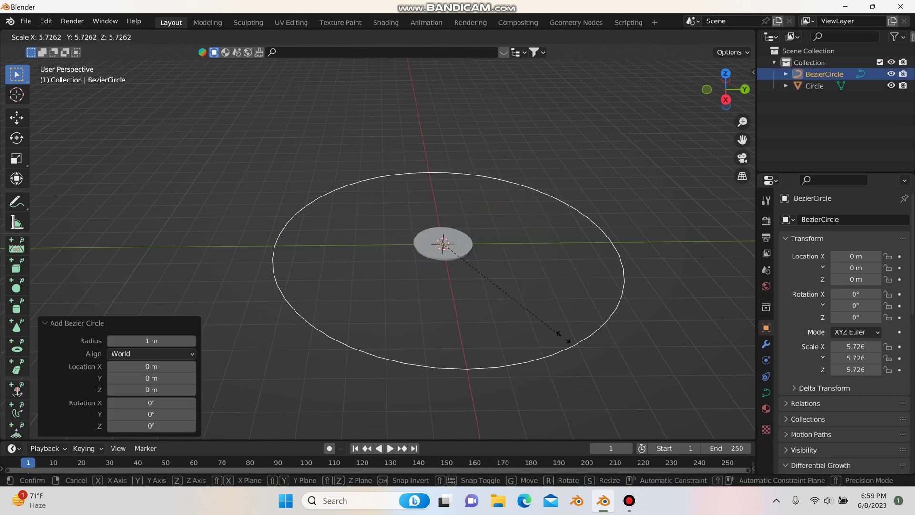
pyautogui.click(634, 394)
pyautogui.scroll(-3, 584, 356)
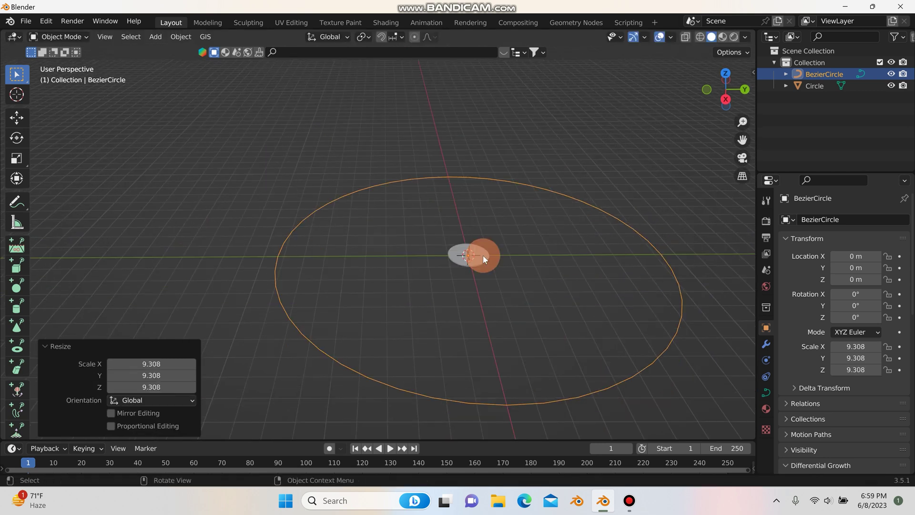
# Step: Select the small disc at the centre and apply its transforms
pyautogui.click(467, 259)
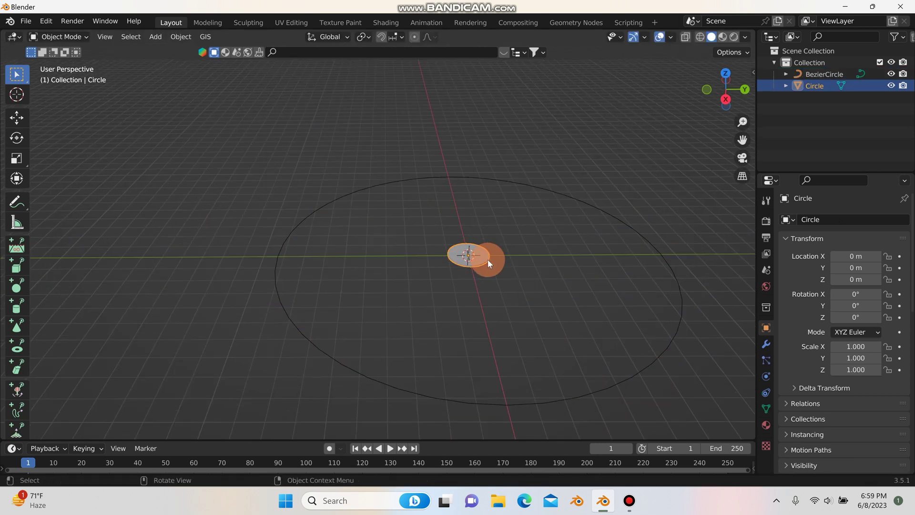
pyautogui.hotkey('ctrl', 'a')
pyautogui.click(466, 297)
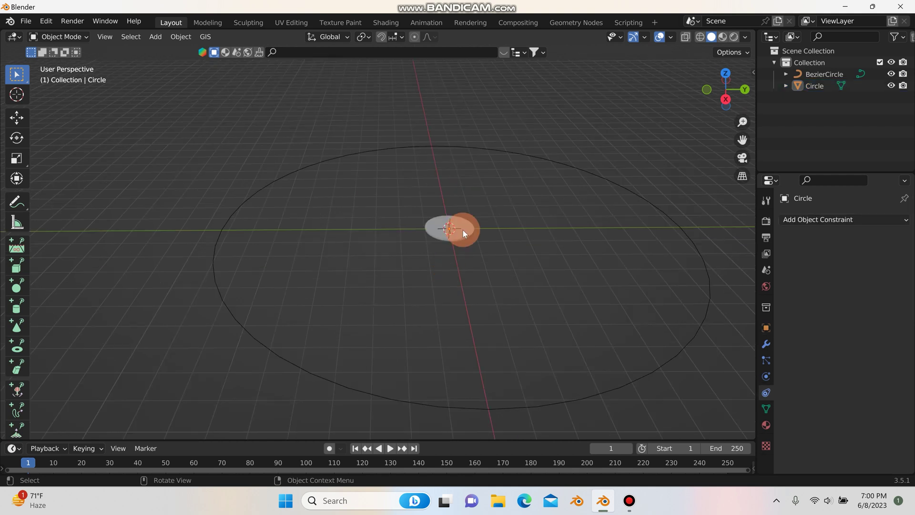
# Step: Add a Follow Path constraint to the disc with BezierCircle as its target
pyautogui.click(463, 230)
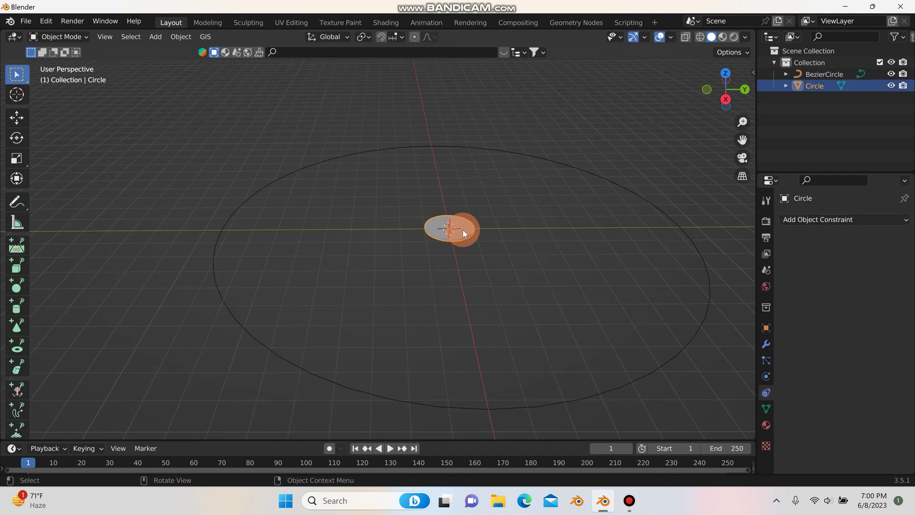
pyautogui.click(765, 380)
pyautogui.click(767, 398)
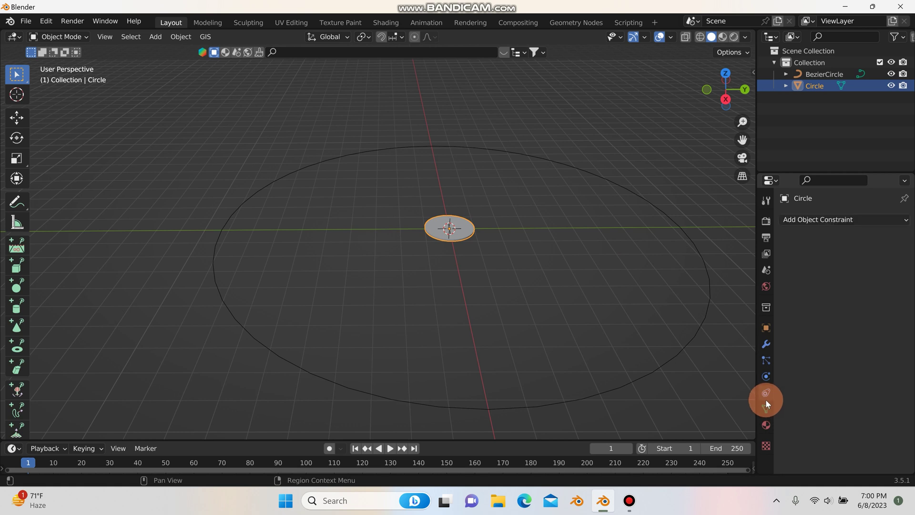
pyautogui.click(828, 220)
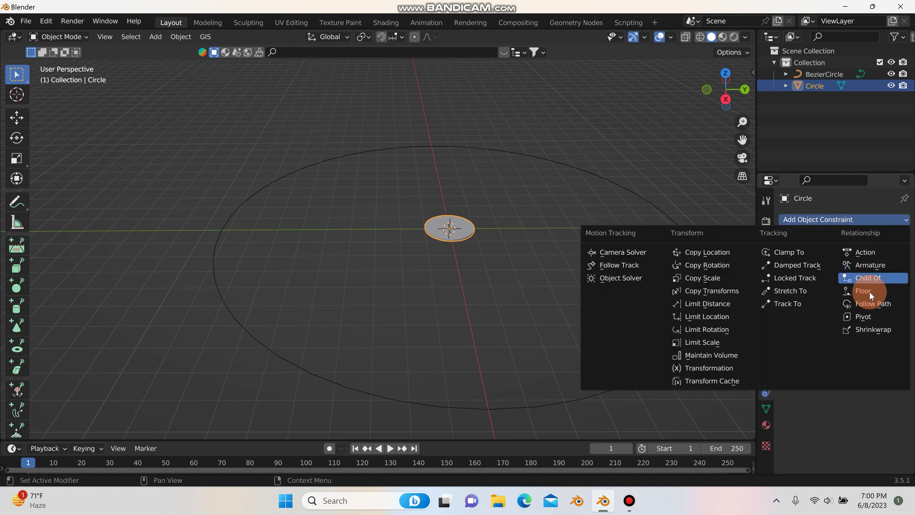
pyautogui.click(872, 304)
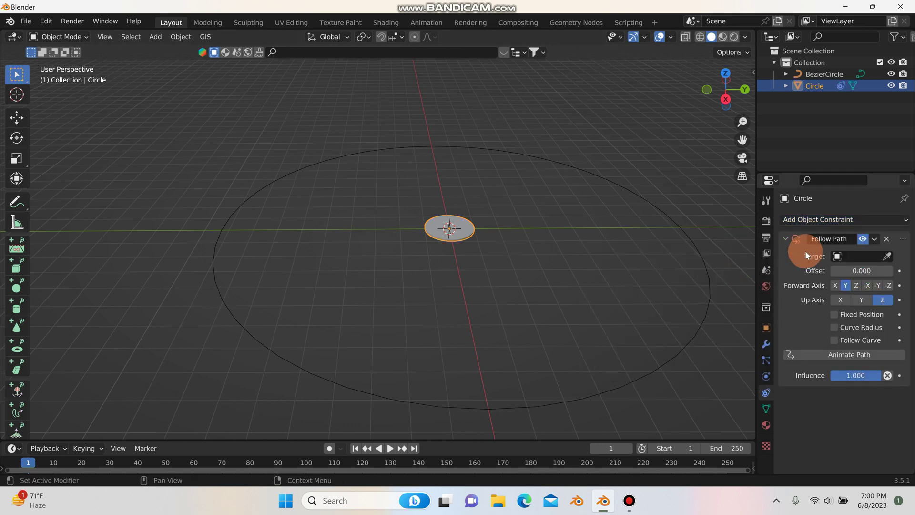
pyautogui.click(845, 256)
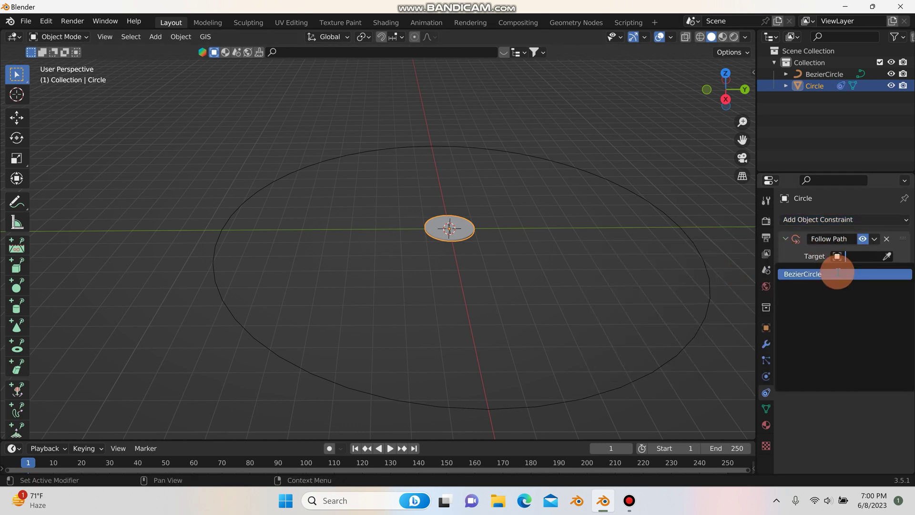
pyautogui.click(838, 273)
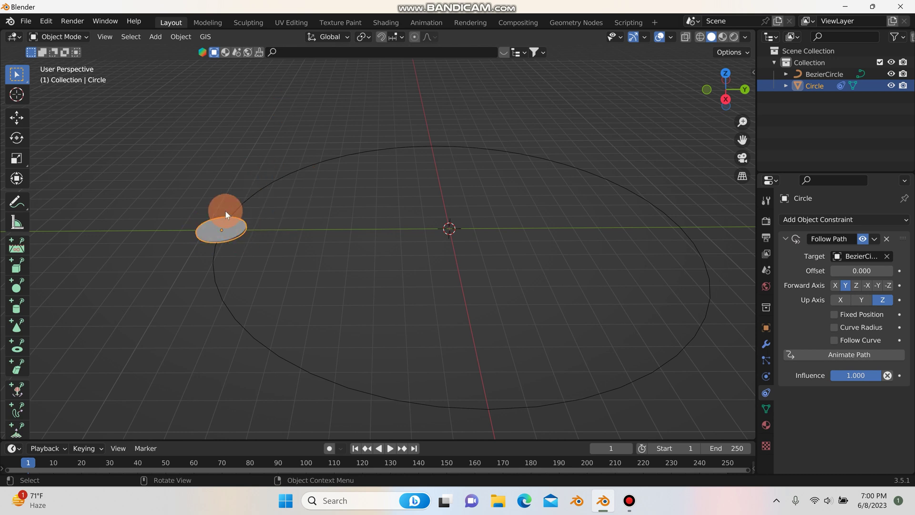
# Step: Play the animation briefly to check the disc's motion, stop it, and return to frame 1
pyautogui.click(393, 448)
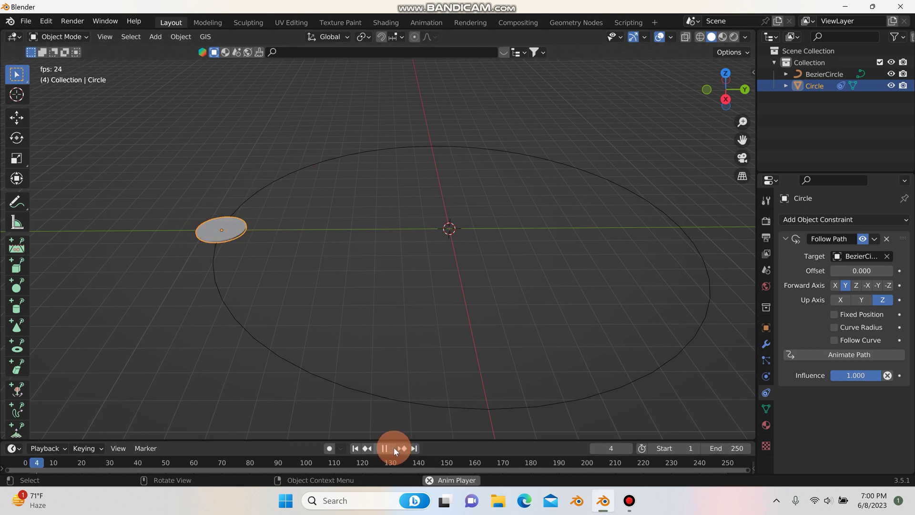
pyautogui.click(392, 448)
pyautogui.click(355, 448)
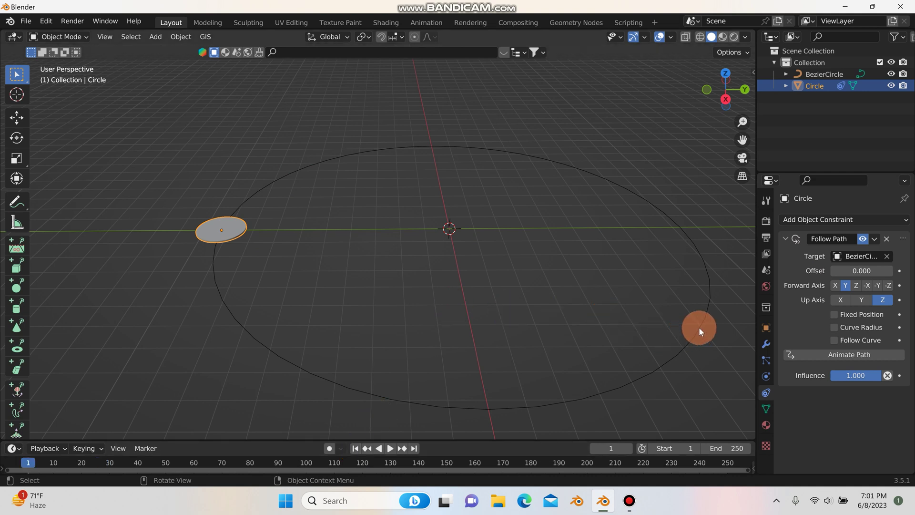
# Step: Animate the path in the disc's Follow Path constraint, enlarge the timeline, preview the motion, and return to frame 1
pyautogui.click(839, 354)
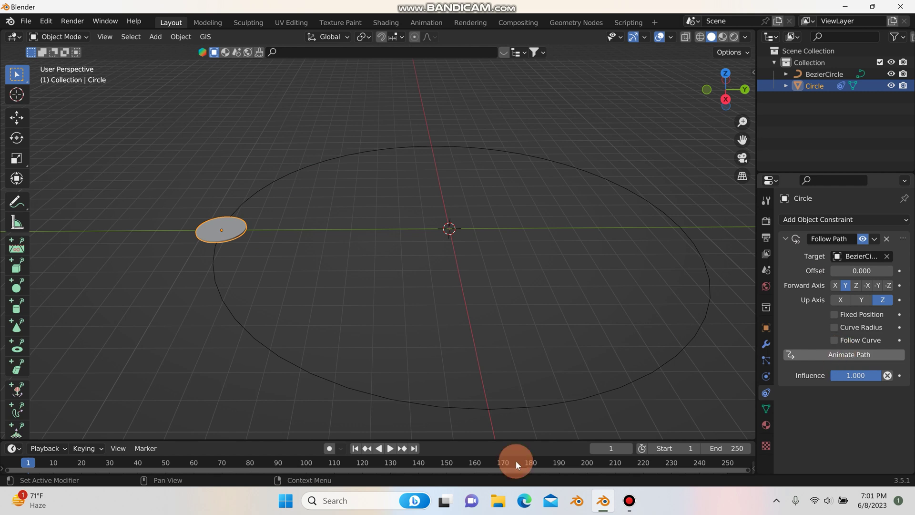
pyautogui.click(390, 448)
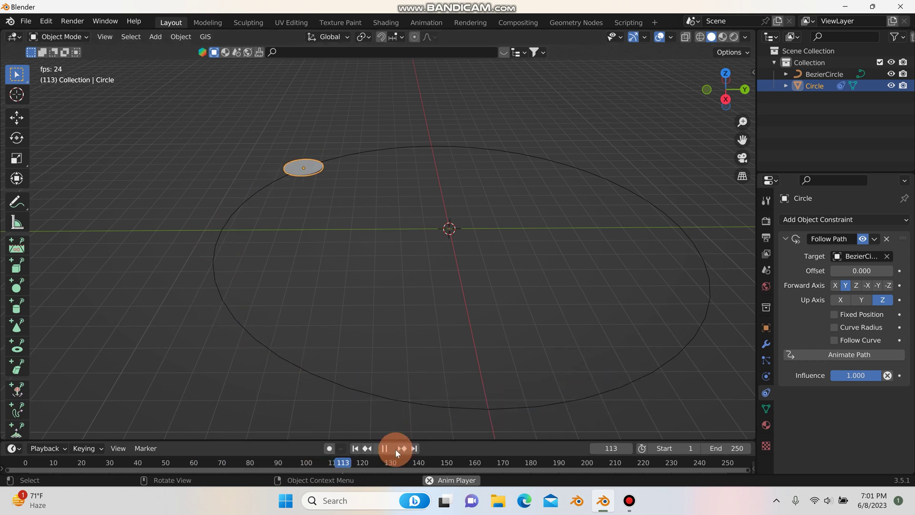
pyautogui.moveTo(396, 442); pyautogui.dragTo(395, 367)
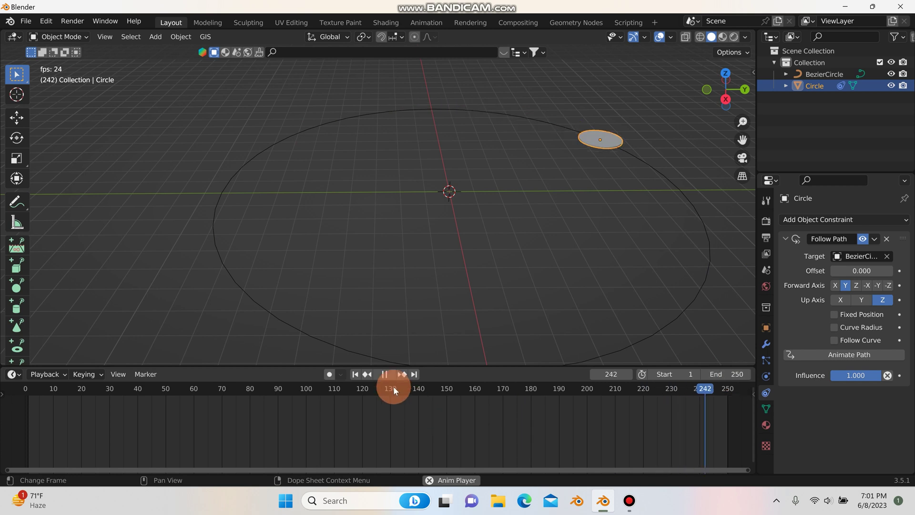
pyautogui.click(387, 376)
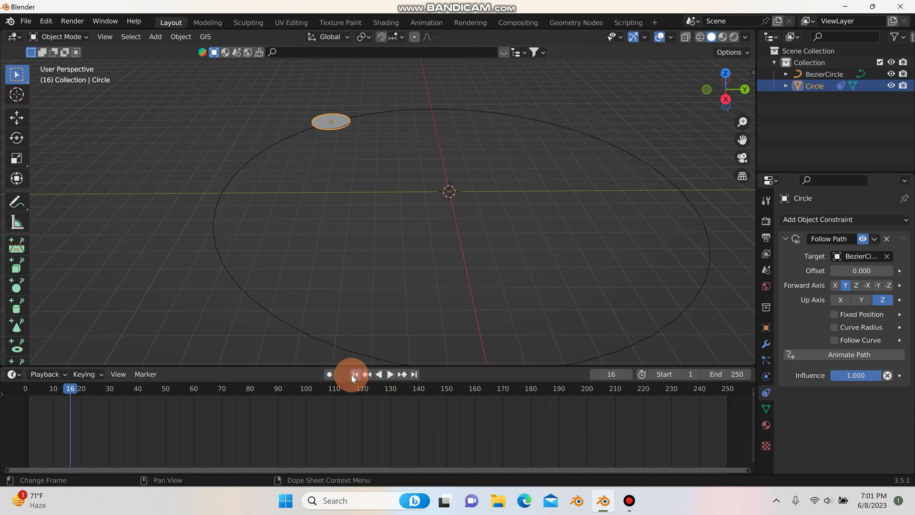
pyautogui.click(354, 374)
pyautogui.scroll(-2, 446, 317)
pyautogui.keyDown('shift'); pyautogui.moveTo(448, 288); pyautogui.dragTo(429, 270, button='middle'); pyautogui.keyUp('shift')
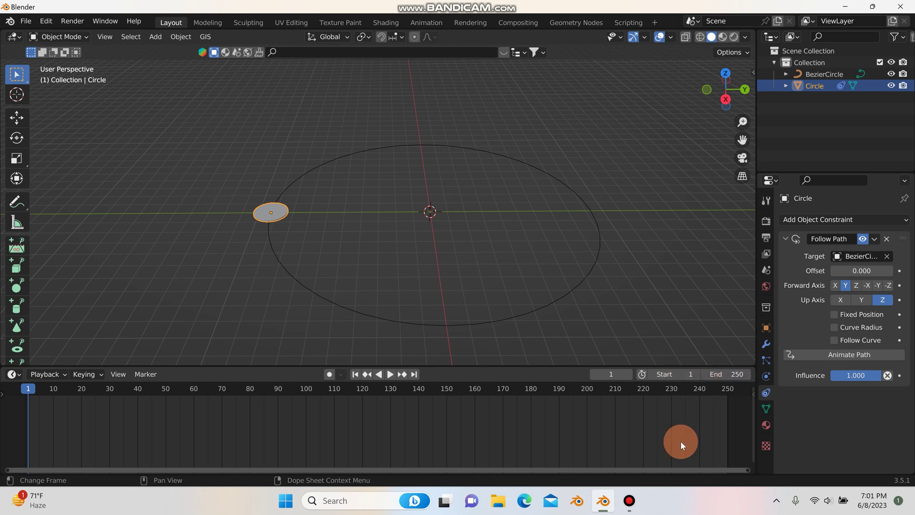
pyautogui.click(830, 353)
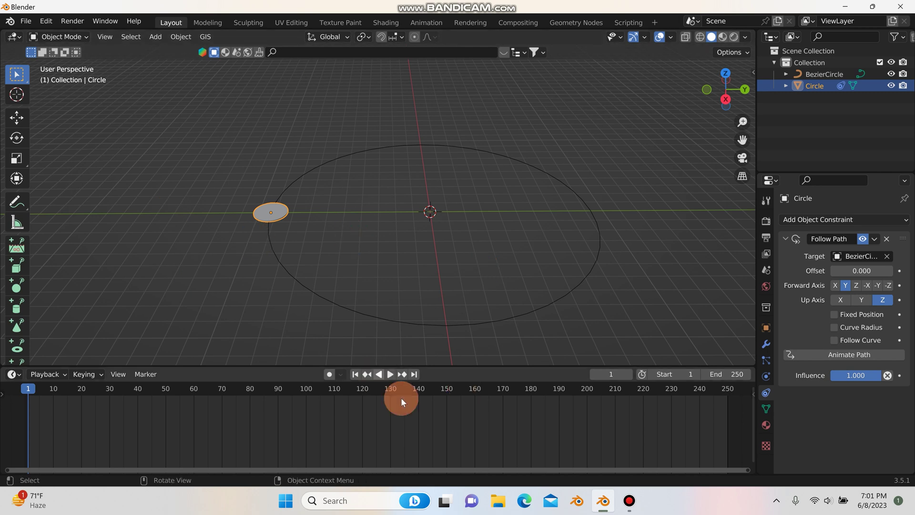
pyautogui.click(399, 246)
pyautogui.moveTo(409, 236)
pyautogui.mouseDown(button='middle')
pyautogui.moveTo(408, 222)
pyautogui.moveTo(414, 233)
pyautogui.mouseUp(button='middle')
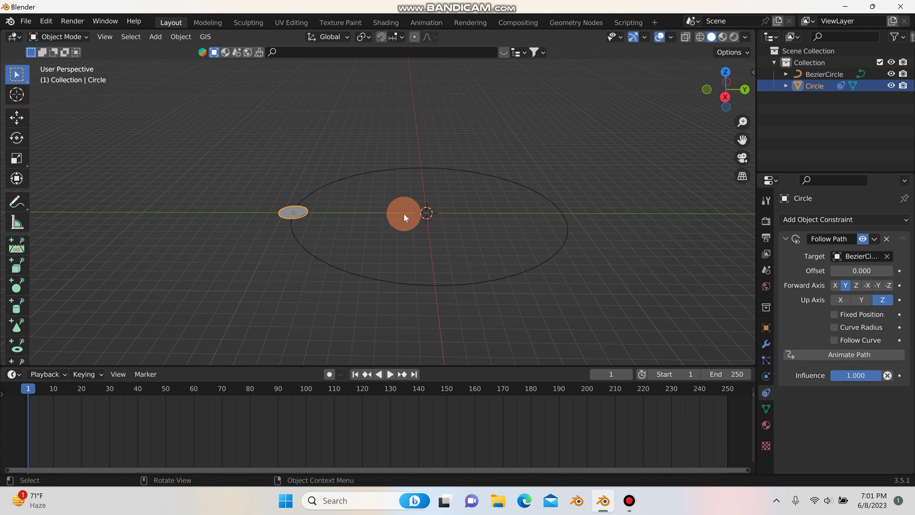
pyautogui.hotkey('shift', 'a')
pyautogui.moveTo(422, 335)
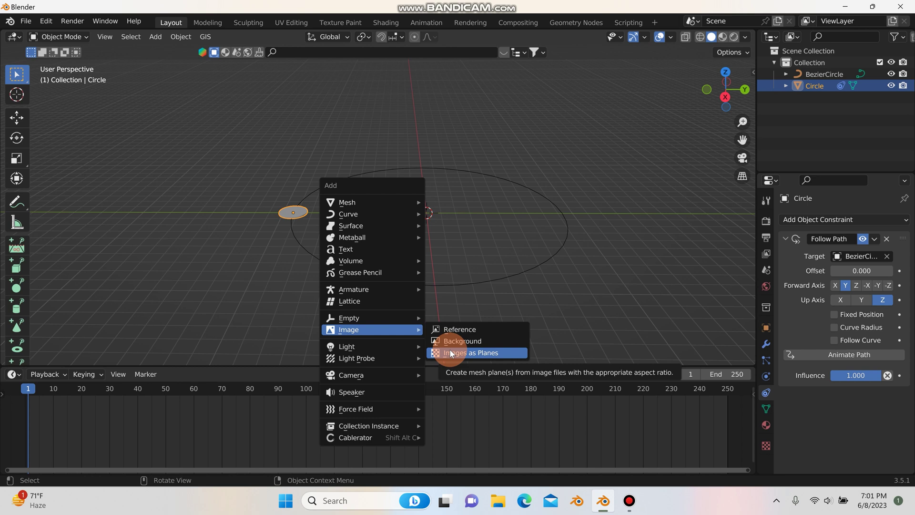
# Step: Search the add-on preferences for "images" to check whether Import Images as Planes is enabled
pyautogui.click(45, 21)
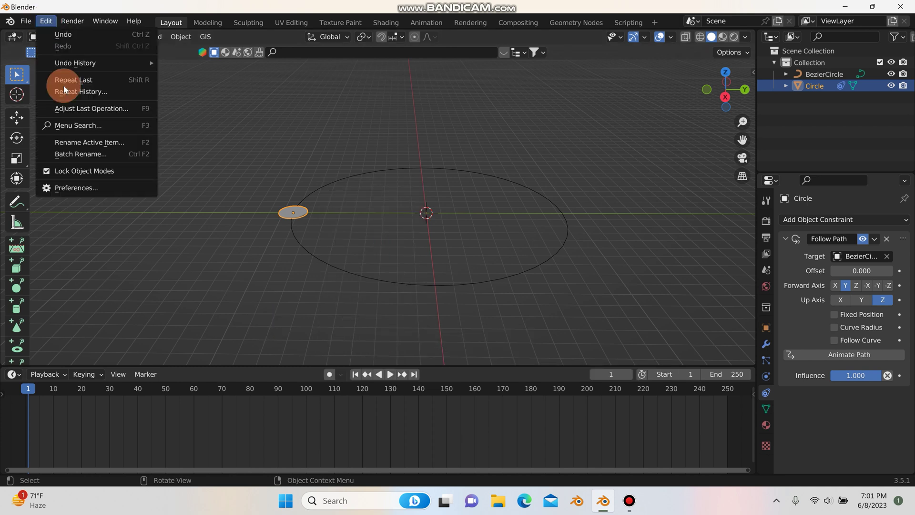
pyautogui.click(92, 197)
pyautogui.click(336, 66)
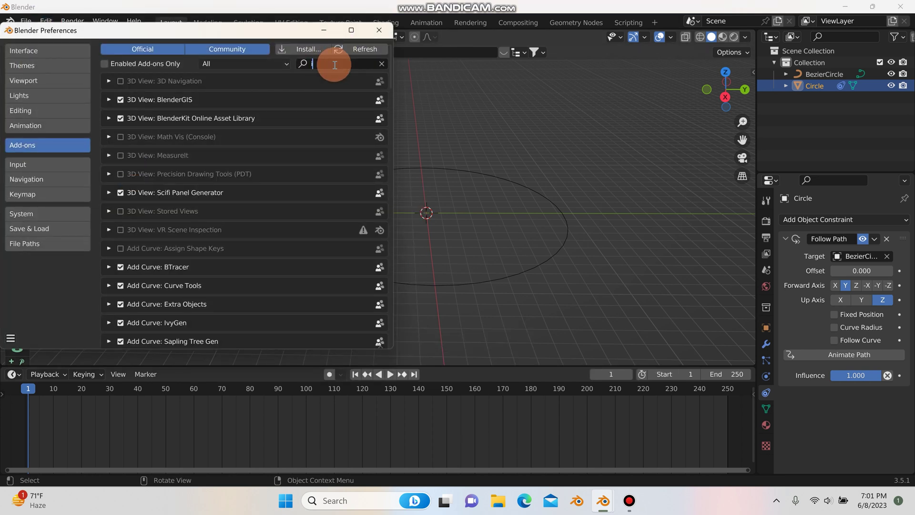
pyautogui.write('images')
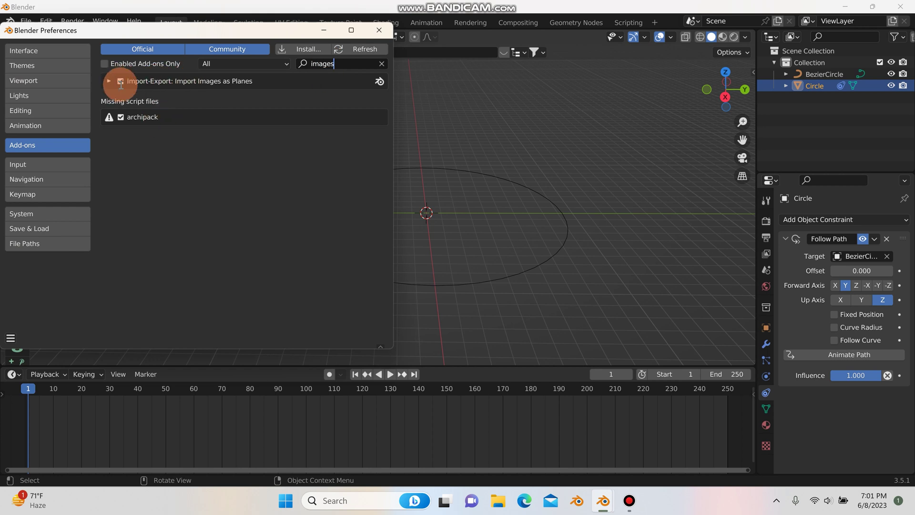
pyautogui.click(379, 30)
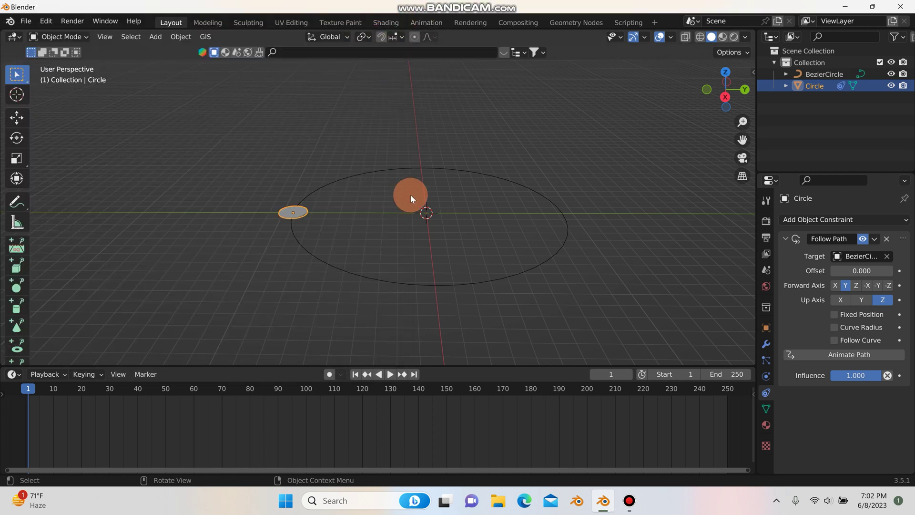
# Step: Import jumping keyed.mov from the Green Screen Footage\Jumping folder as an image plane
pyautogui.hotkey('shift', 'a')
pyautogui.moveTo(388, 310)
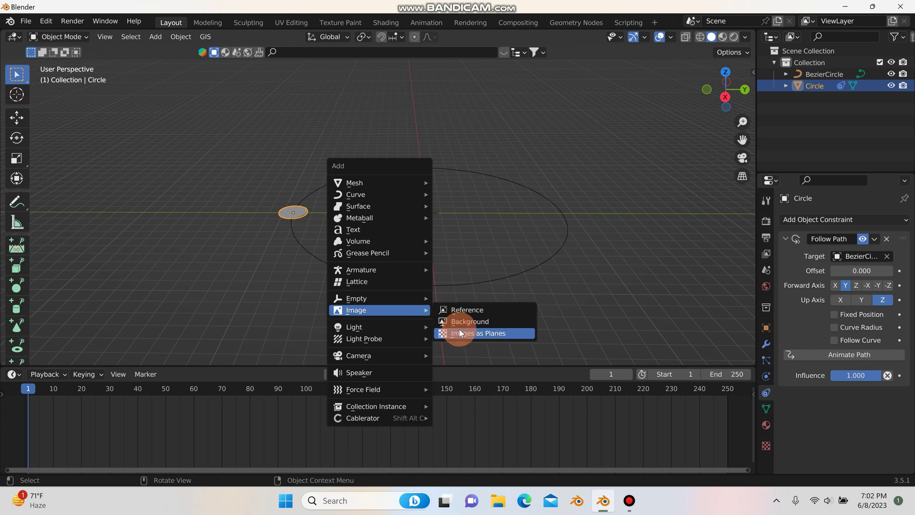
pyautogui.click(460, 333)
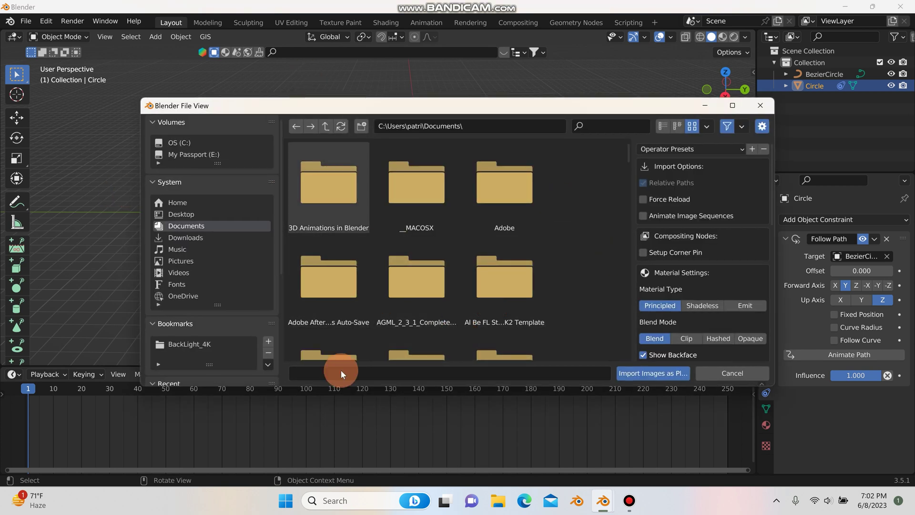
pyautogui.click(213, 157)
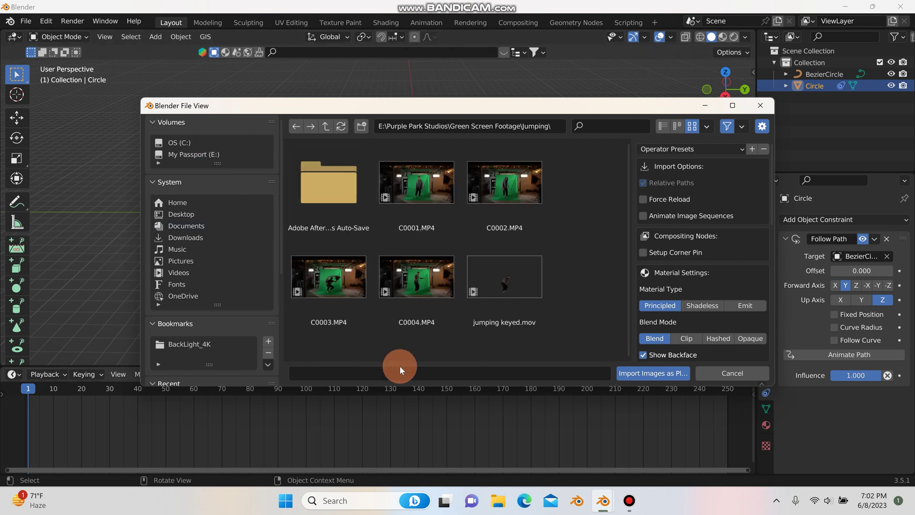
pyautogui.click(514, 284)
pyautogui.click(639, 371)
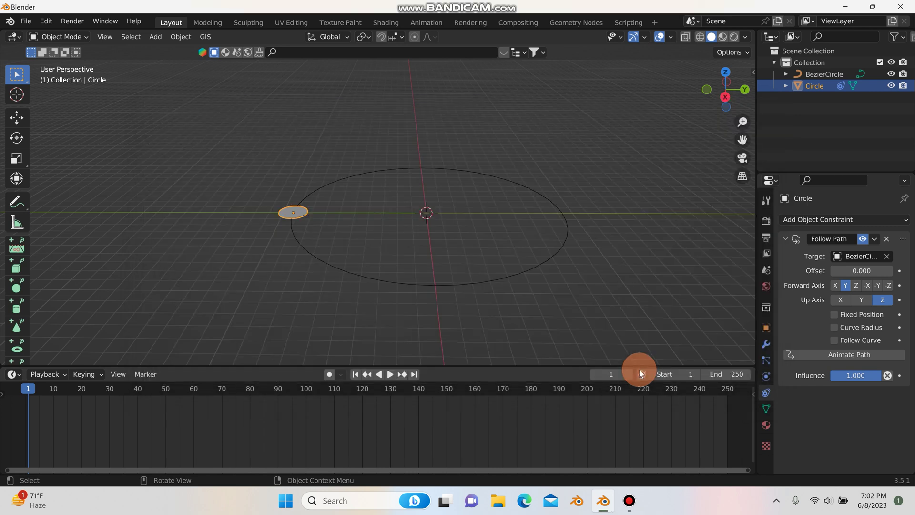
# Step: Switch the viewport to solid shading with Texture colour so the footage shows on the plane
pyautogui.moveTo(410, 213); pyautogui.dragTo(481, 205, button='middle')
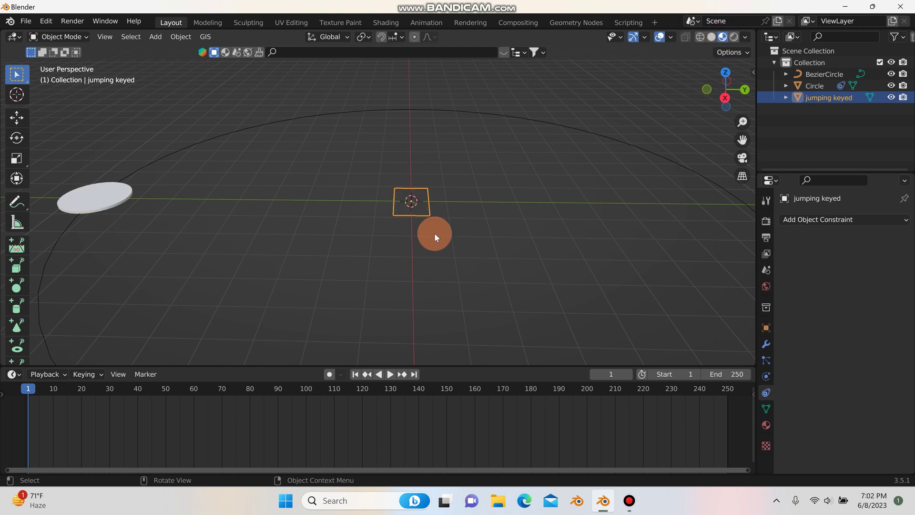
pyautogui.scroll(6, 414, 204)
pyautogui.scroll(5, 414, 168)
pyautogui.scroll(-12, 416, 171)
pyautogui.click(713, 38)
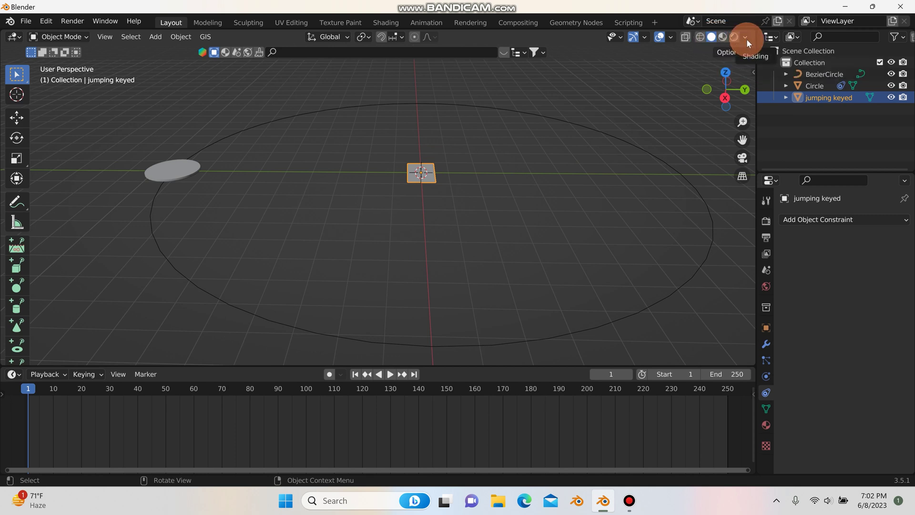
pyautogui.click(747, 39)
pyautogui.click(782, 185)
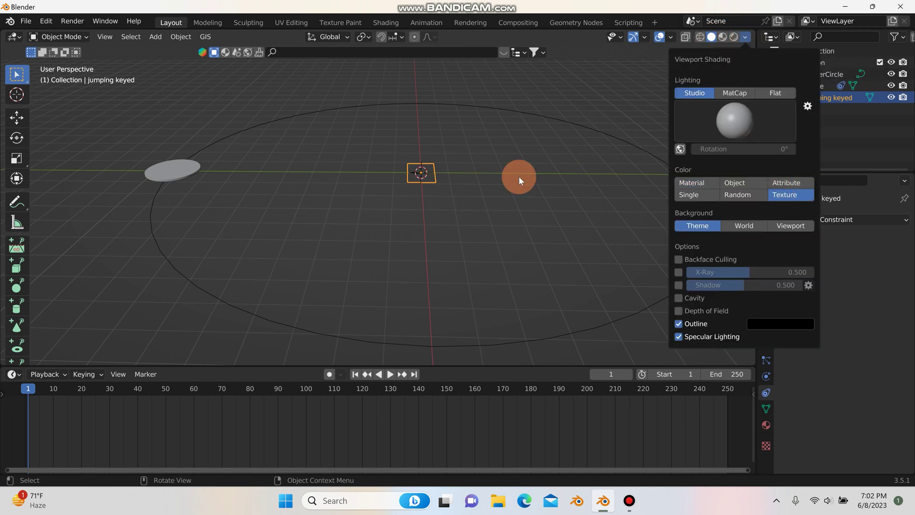
# Step: Scale the jumping keyed plane up uniformly by about 5.7
pyautogui.moveTo(415, 180); pyautogui.dragTo(429, 204, button='middle')
pyautogui.press('s')
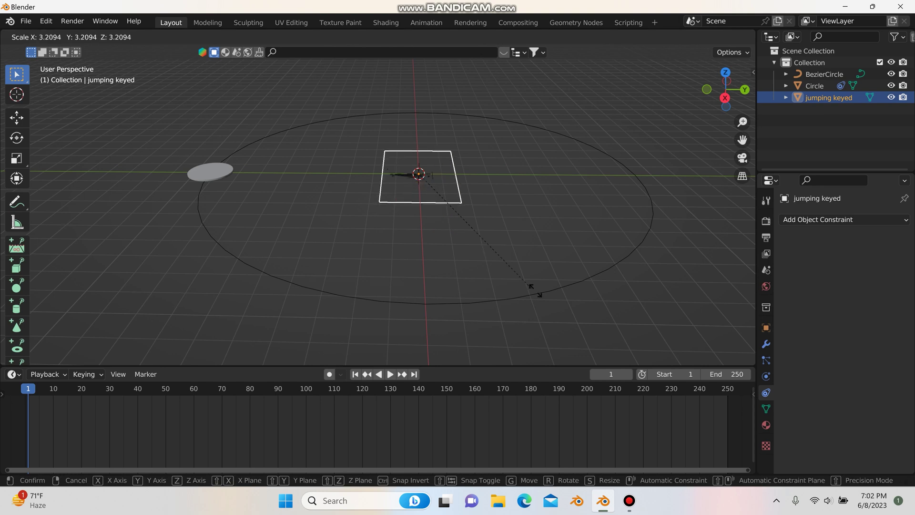
pyautogui.click(643, 350)
# Step: Stand the jumping keyed plane upright by rotating it 90° about global X and 90° about global Z
pyautogui.moveTo(545, 250); pyautogui.dragTo(447, 234, button='middle')
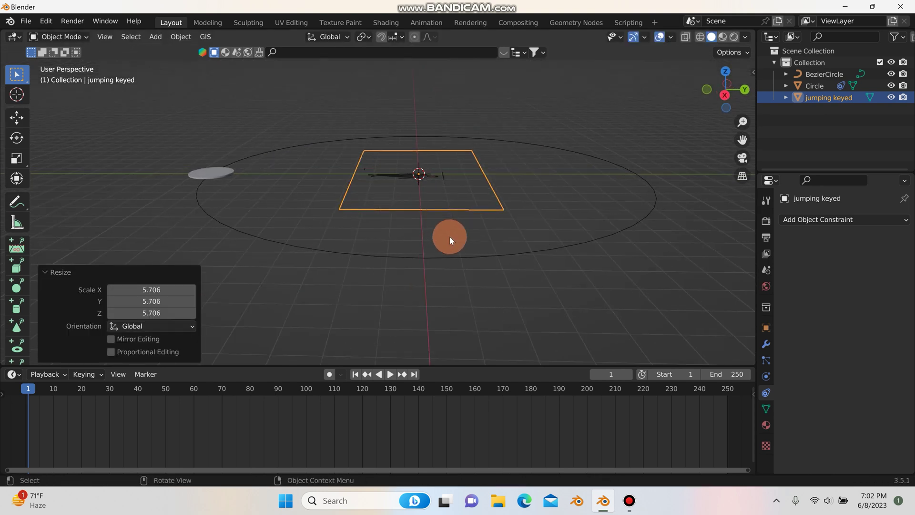
pyautogui.write('rx90')
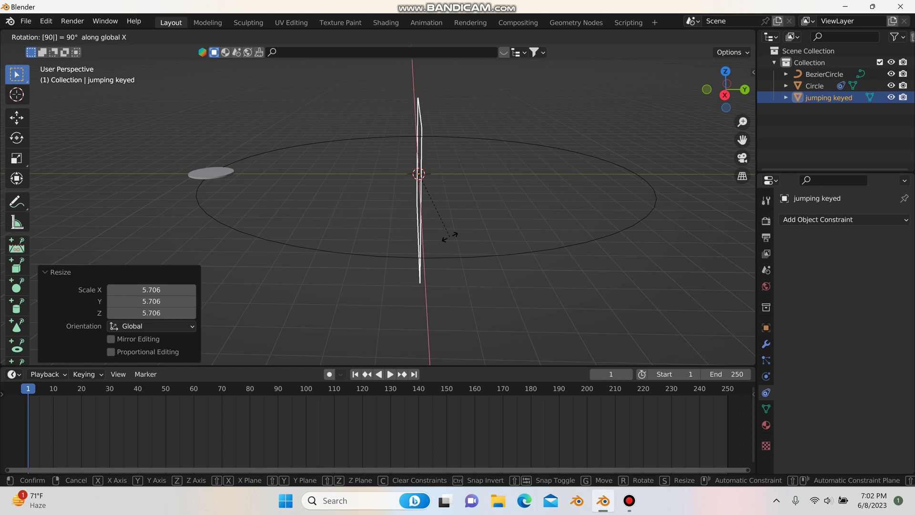
pyautogui.click(450, 237)
pyautogui.write('rz90')
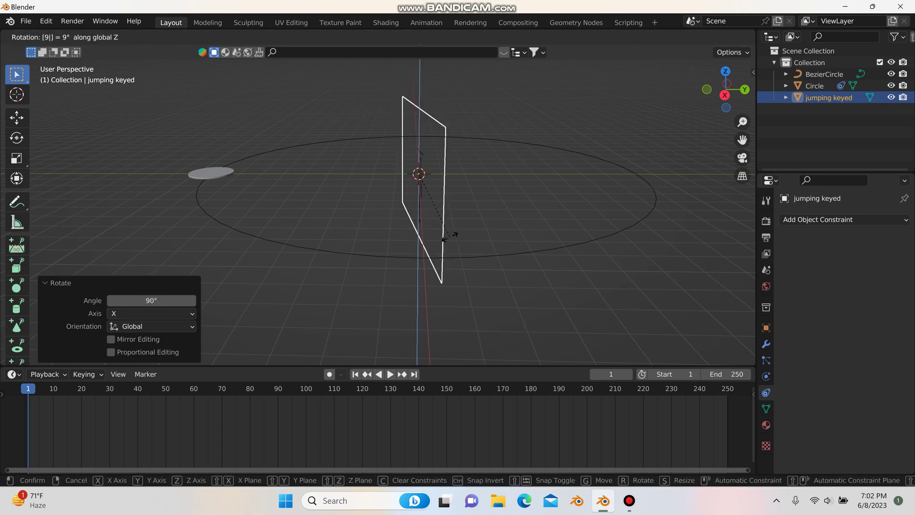
pyautogui.click(450, 237)
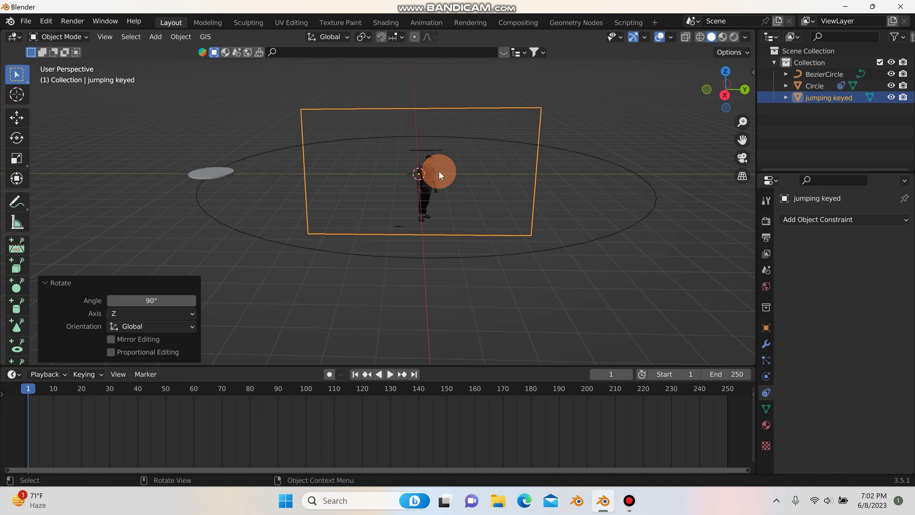
# Step: Try rotating the footage plane 90° about Z in front view, and undo the rotation
pyautogui.scroll(5, 439, 171)
pyautogui.press('KP_1')
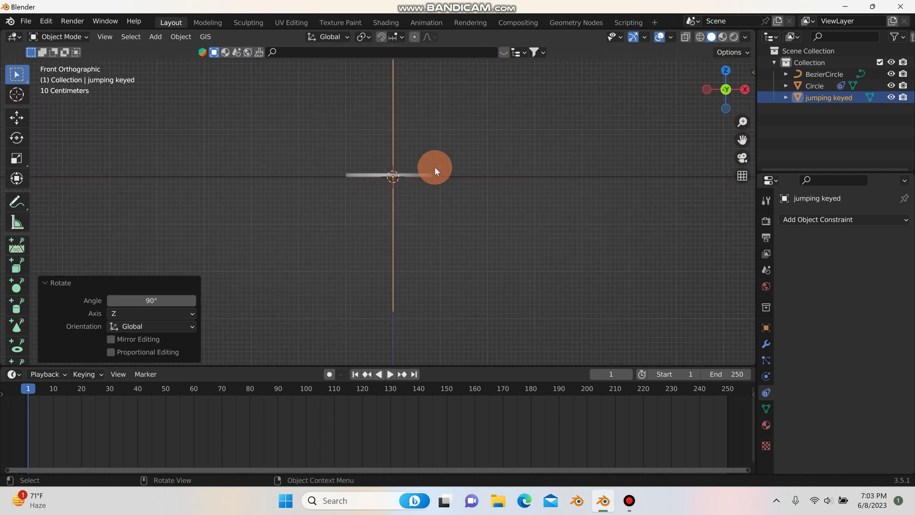
pyautogui.write('rz')
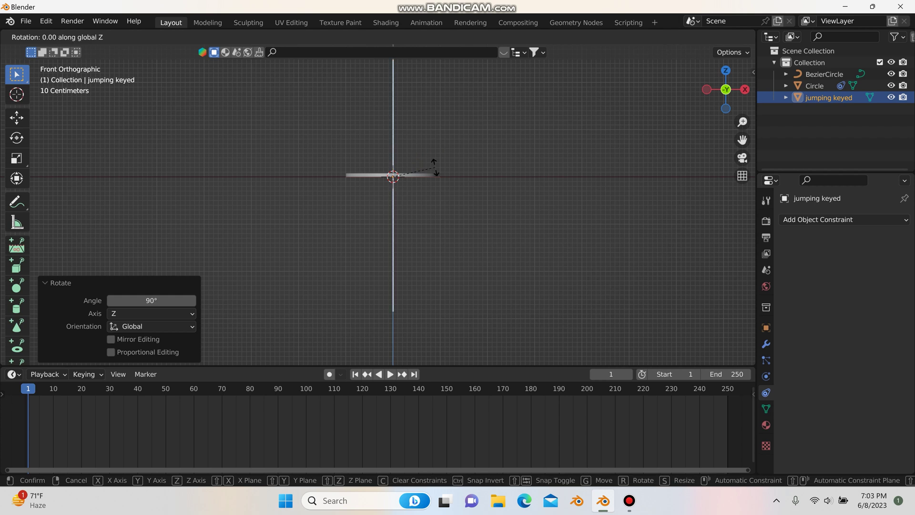
pyautogui.write('90')
pyautogui.press('Return')
pyautogui.scroll(-2, 400, 183)
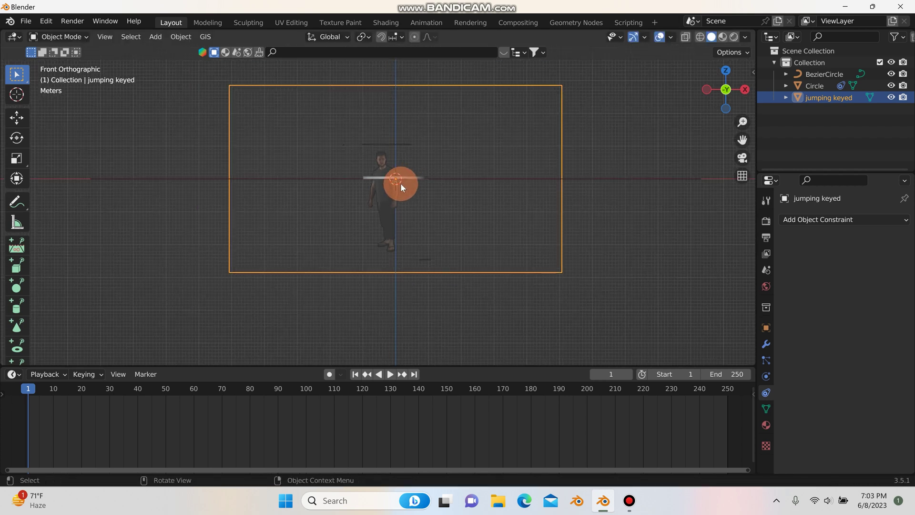
pyautogui.hotkey('ctrl', 'z')
# Step: Rotate the footage plane another 90° about the global Z axis so it faces the front
pyautogui.moveTo(451, 220); pyautogui.dragTo(453, 230, button='middle')
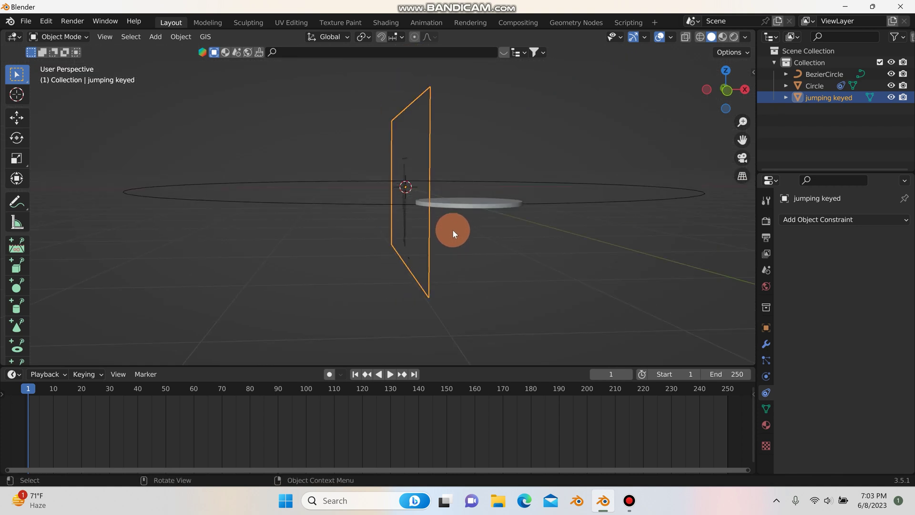
pyautogui.write('rz90')
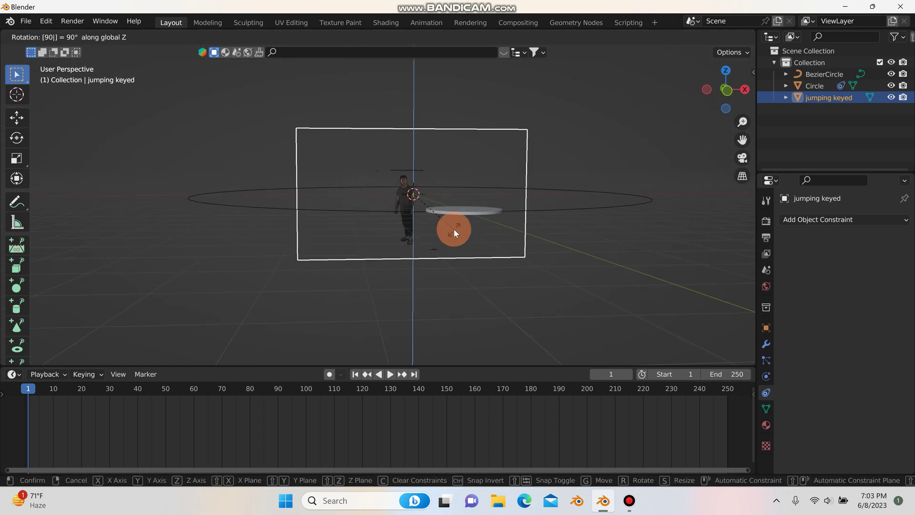
pyautogui.click(424, 216)
# Step: Raise the footage plane about 2.14 m along Z in front view so the man's feet meet the disc's height
pyautogui.press('KP_1')
pyautogui.scroll(2, 424, 216)
pyautogui.press('g')
pyautogui.press('z')
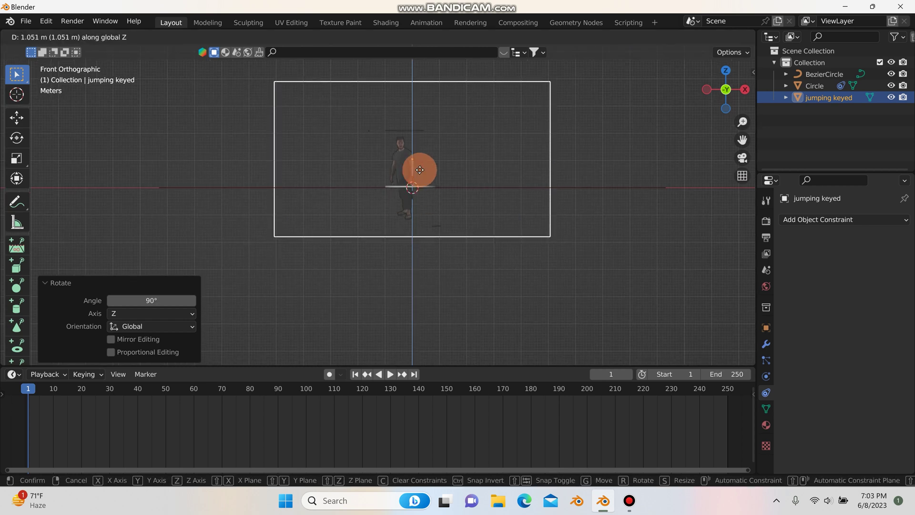
pyautogui.click(411, 158)
# Step: Add two horizontal loop cuts to the footage plane, one above the man's head and one just below his feet
pyautogui.scroll(4, 403, 105)
pyautogui.moveTo(402, 105); pyautogui.dragTo(396, 156, button='middle')
pyautogui.moveTo(387, 167); pyautogui.dragTo(467, 169, button='middle')
pyautogui.press('KP_1')
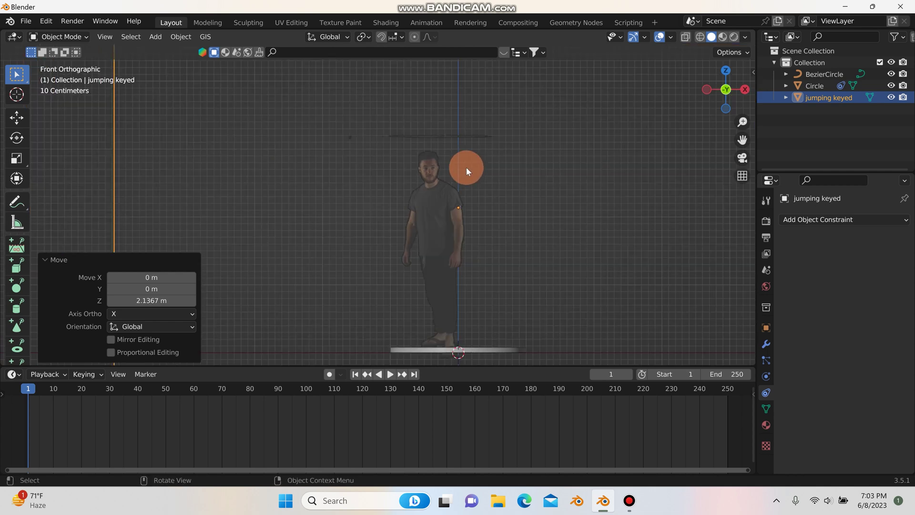
pyautogui.press('Tab')
pyautogui.scroll(-2, 453, 201)
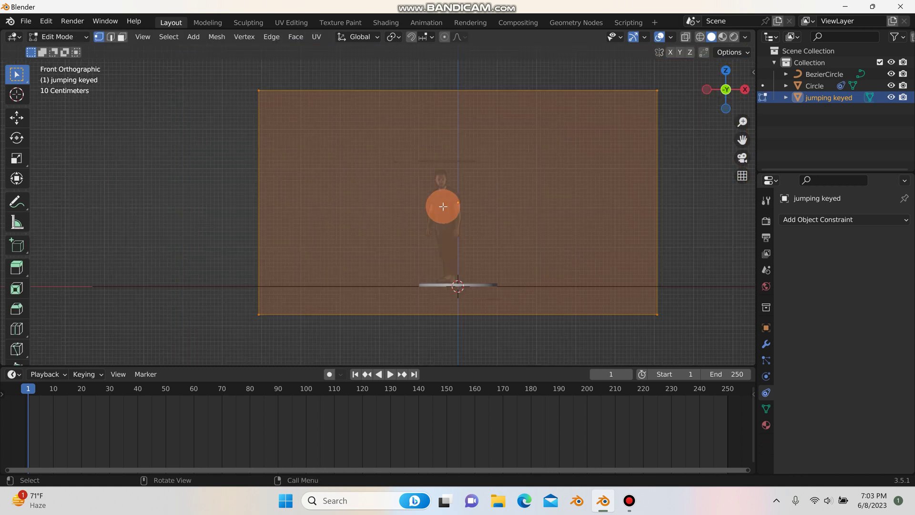
pyautogui.hotkey('ctrl', 'r')
pyautogui.click(260, 203)
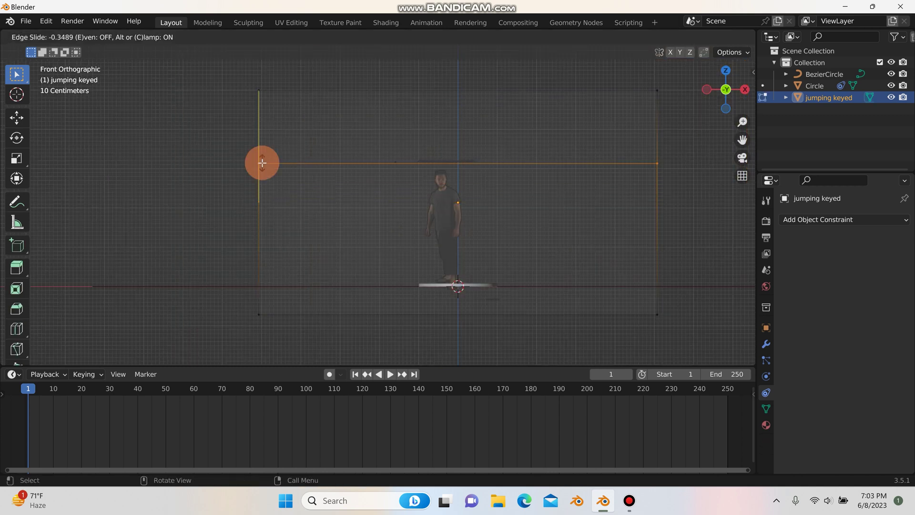
pyautogui.click(262, 163)
pyautogui.hotkey('ctrl', 'r')
pyautogui.click(262, 293)
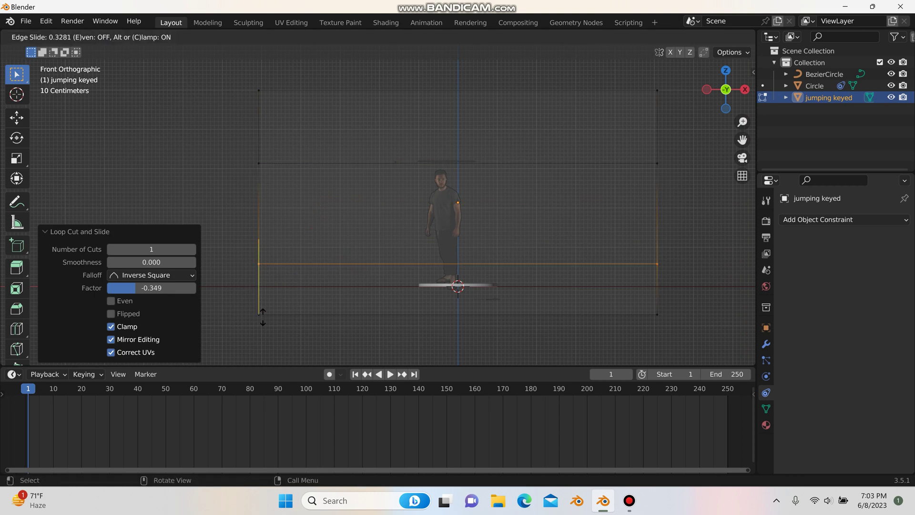
pyautogui.click(265, 344)
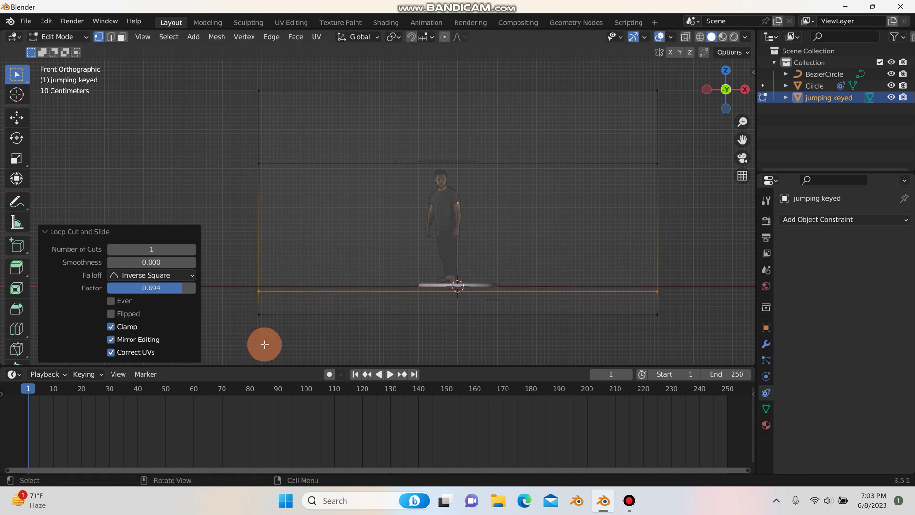
# Step: Delete the plane's face strips above the man's head and below his feet
pyautogui.click(340, 318)
pyautogui.press('3')
pyautogui.click(345, 308)
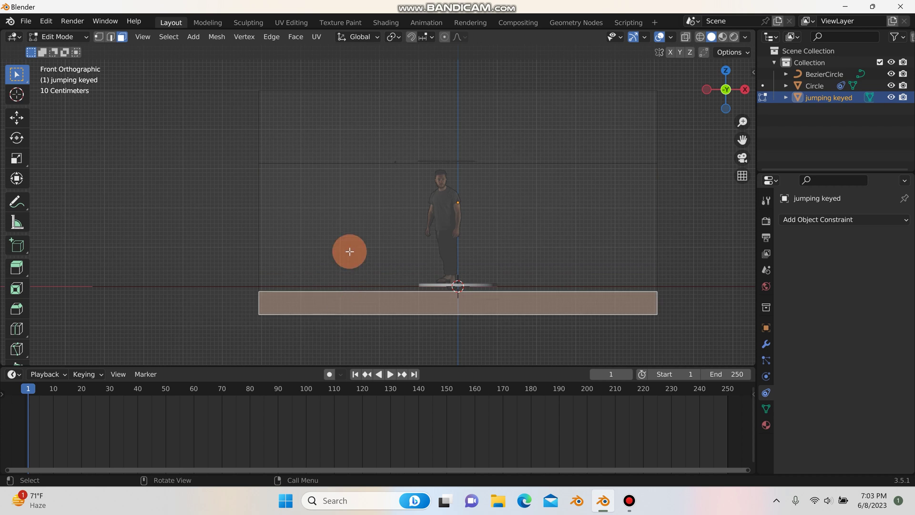
pyautogui.keyDown('shift'); pyautogui.click(355, 137); pyautogui.keyUp('shift')
pyautogui.press('x')
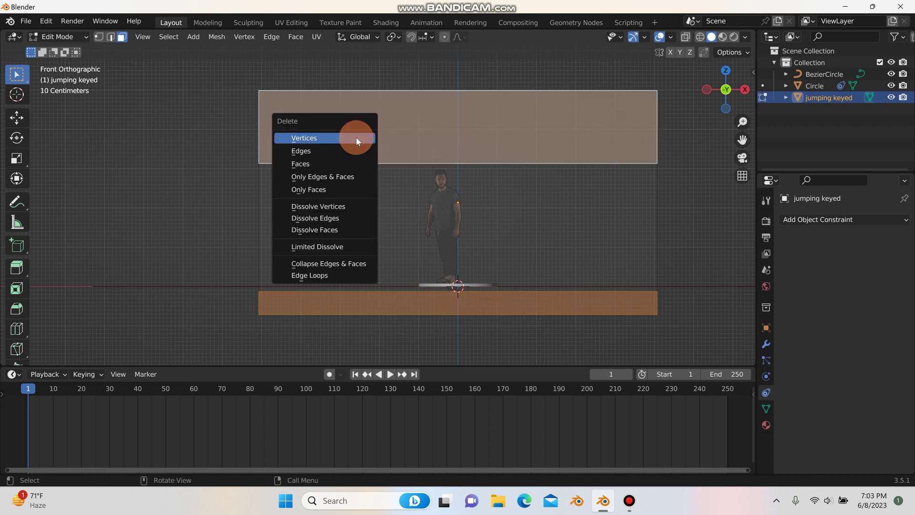
pyautogui.click(337, 165)
# Step: Add two vertical loop cuts either side of the man, with slide factors of about -0.58 and 0.24
pyautogui.hotkey('ctrl', 'r')
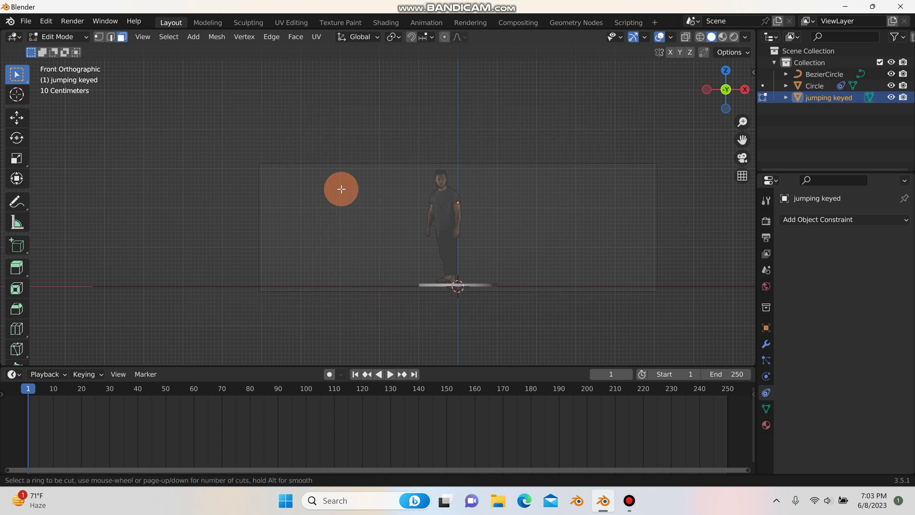
pyautogui.click(342, 169)
pyautogui.click(225, 188)
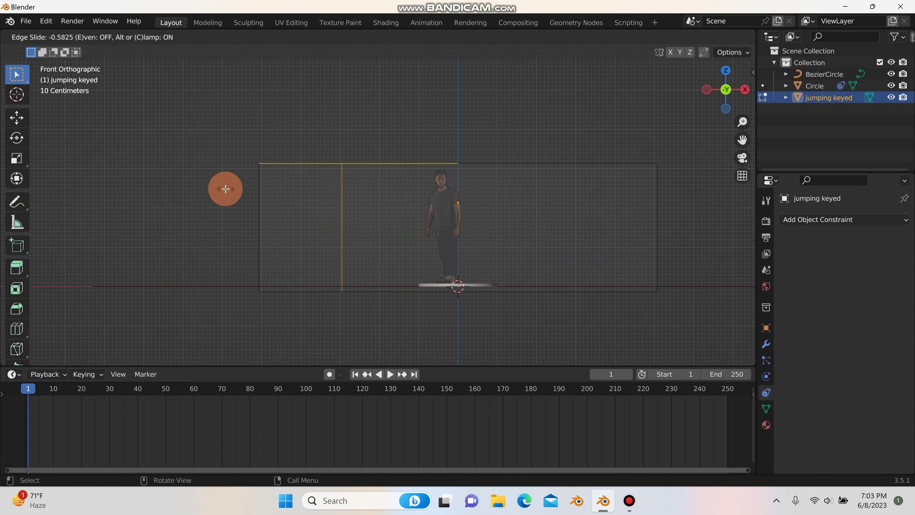
pyautogui.hotkey('ctrl', 'r')
pyautogui.click(521, 176)
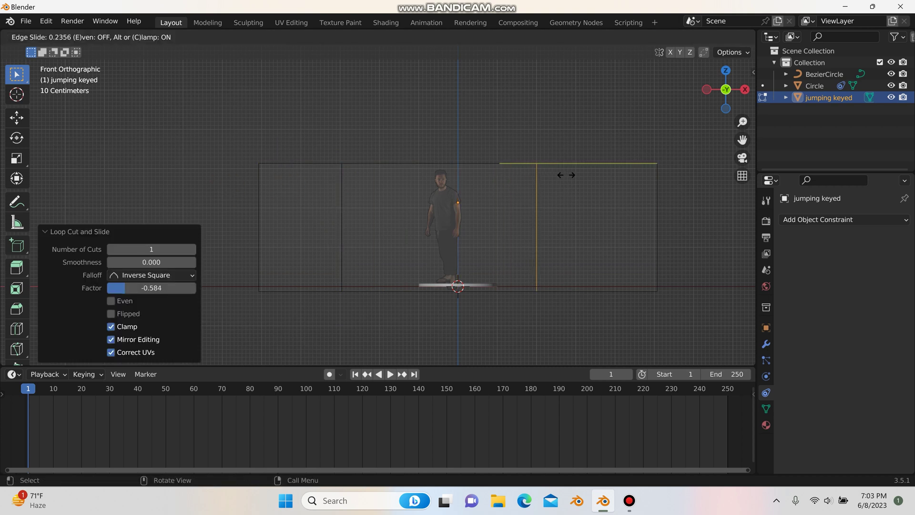
pyautogui.click(566, 175)
# Step: Delete the footage plane's face strips on both sides of the man and return to object mode
pyautogui.press('3')
pyautogui.click(305, 262)
pyautogui.keyDown('shift'); pyautogui.click(563, 232); pyautogui.keyUp('shift')
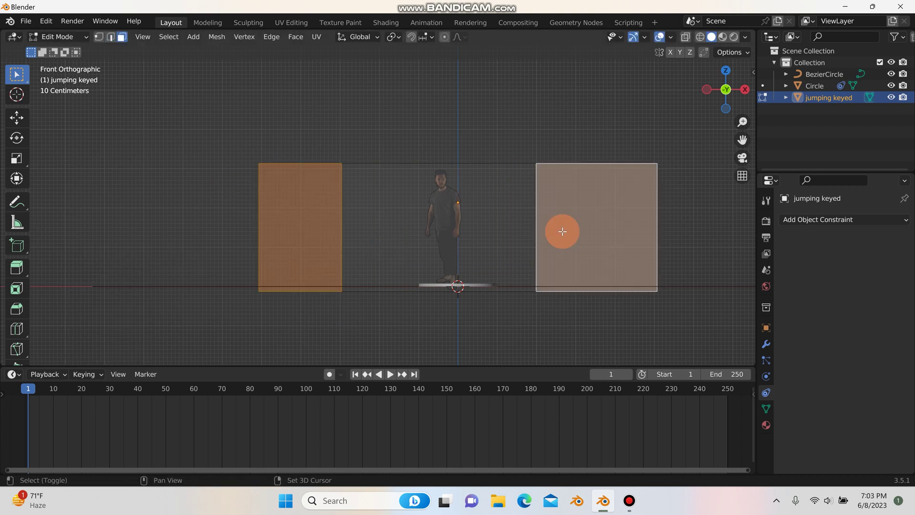
pyautogui.press('x')
pyautogui.click(562, 231)
pyautogui.press('Tab')
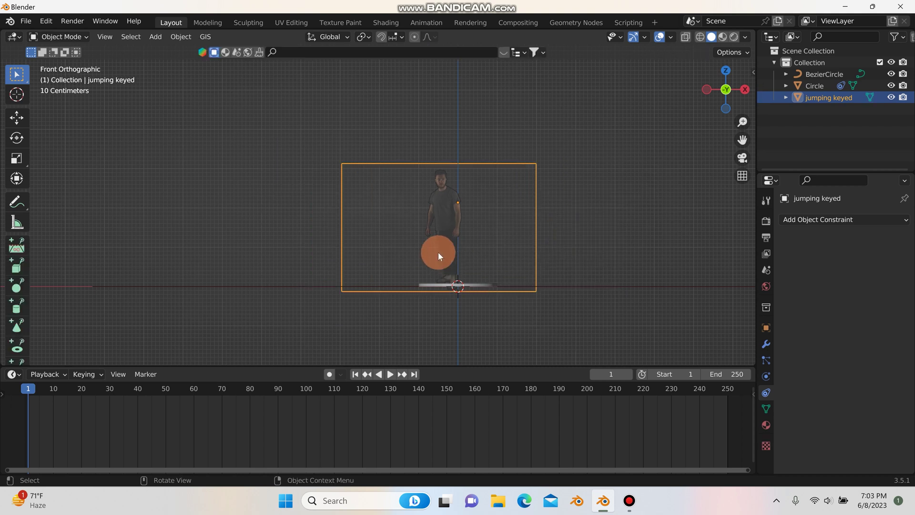
# Step: Play the animation to check how the man's movement fits within the cropped footage plane
pyautogui.press('space')
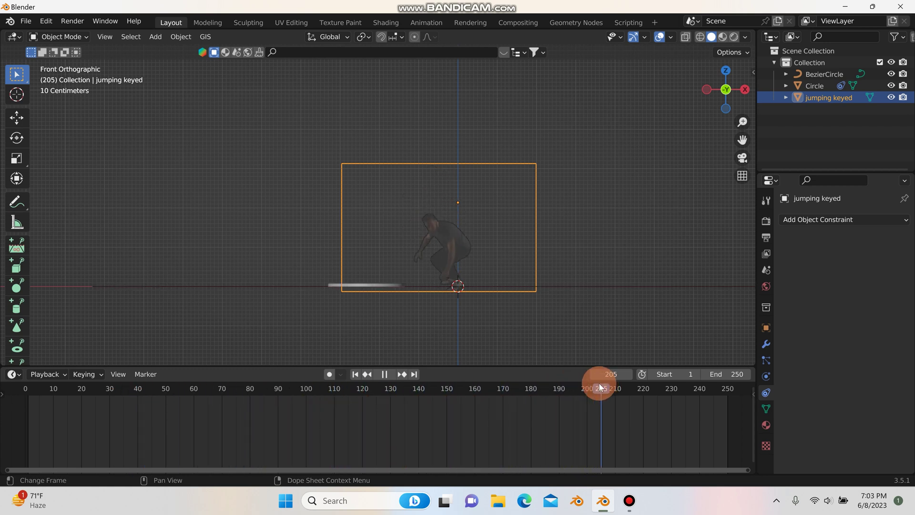
pyautogui.click(487, 394)
pyautogui.press('space')
# Step: Add a horizontal loop cut across the footage plane, level with the standing man's hips
pyautogui.press('Tab')
pyautogui.click(423, 215)
pyautogui.scroll(3, 423, 215)
pyautogui.hotkey('ctrl', 'r')
pyautogui.click(281, 206)
pyautogui.click(280, 200)
# Step: Try deleting the plane's face above the loop cut, check another frame, undo the deletion and leave edit mode
pyautogui.press('3')
pyautogui.click(388, 217)
pyautogui.press('x')
pyautogui.click(388, 216)
pyautogui.moveTo(482, 393); pyautogui.dragTo(442, 399)
pyautogui.hotkey('ctrl', 'z')
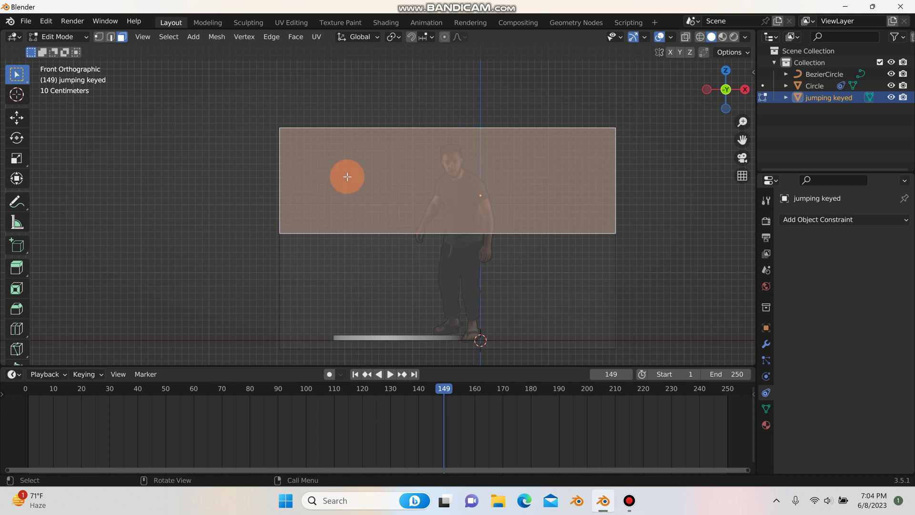
pyautogui.press('Tab')
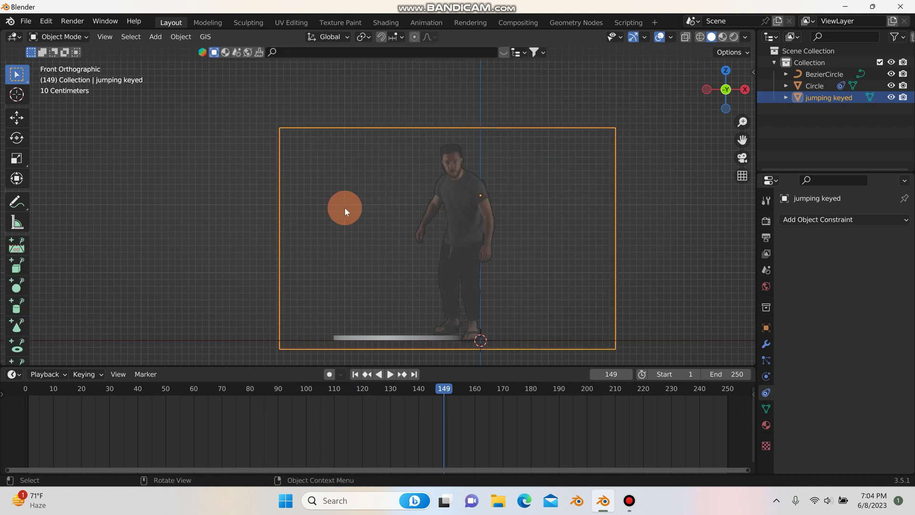
# Step: Apply all transforms to the footage plane so its origin sits at the world origin
pyautogui.scroll(-1, 436, 227)
pyautogui.hscroll(2, 444, 230)
pyautogui.hotkey('ctrl', 'a')
pyautogui.click(458, 242)
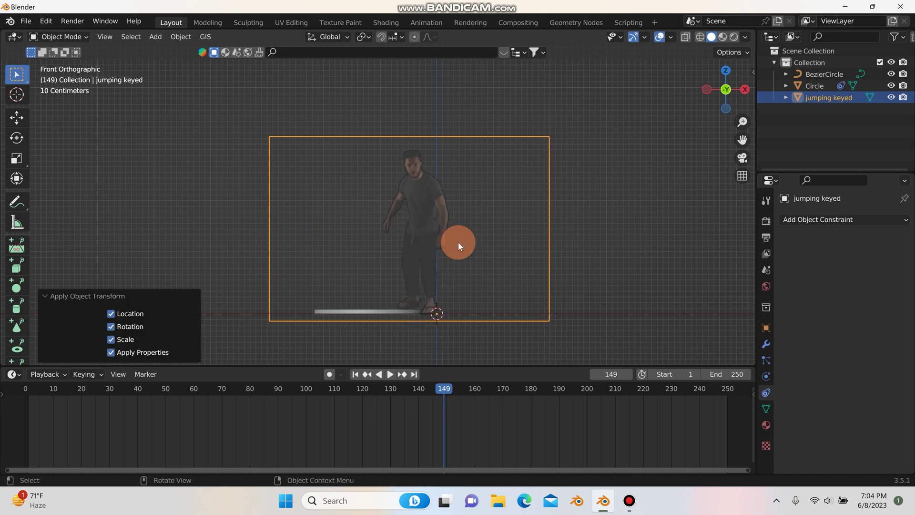
pyautogui.scroll(4, 435, 323)
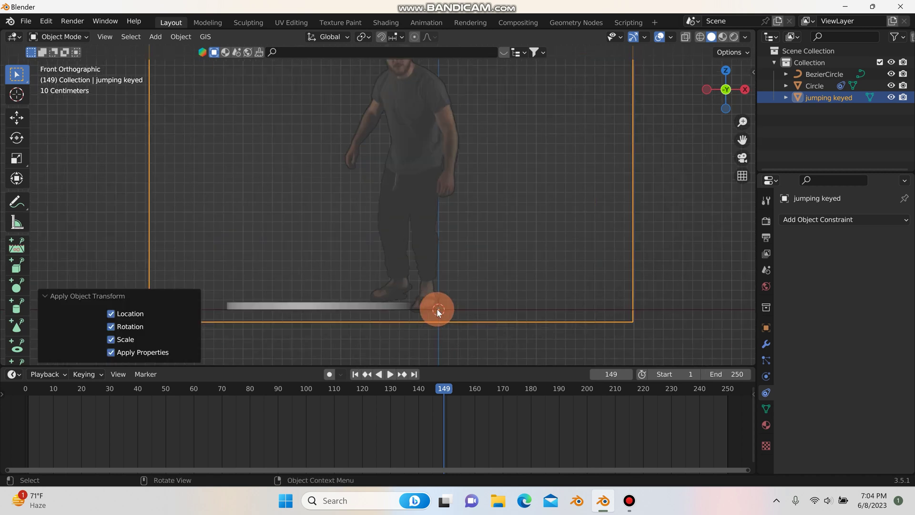
pyautogui.scroll(-5, 436, 317)
pyautogui.scroll(1, 429, 314)
pyautogui.press('s')
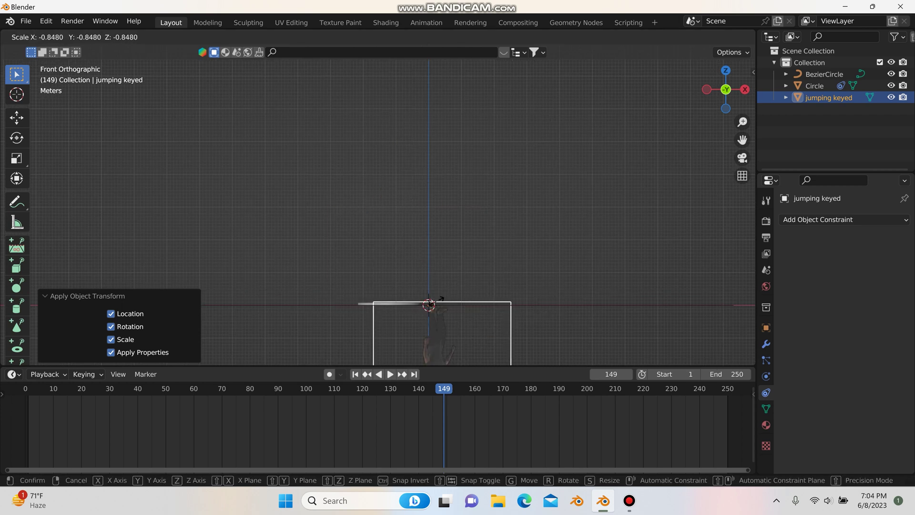
pyautogui.click(423, 317)
# Step: Scale the footage plane down uniformly by a factor of about 0.622
pyautogui.moveTo(305, 248); pyautogui.dragTo(429, 281, button='middle')
pyautogui.scroll(-2, 429, 301)
pyautogui.press('s')
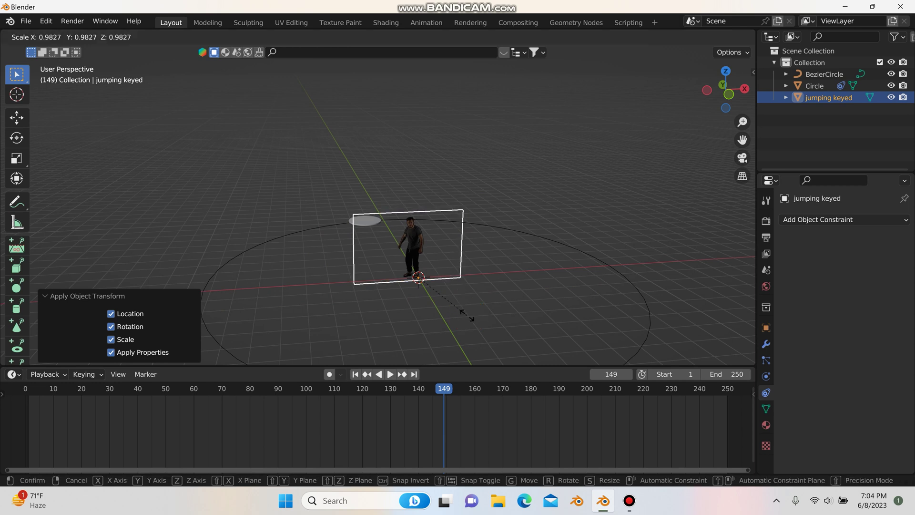
pyautogui.click(445, 306)
# Step: Move the footage plane in top view about -1.24 m in X and 9.06 m in Y onto the disc at frame 149
pyautogui.scroll(4, 407, 250)
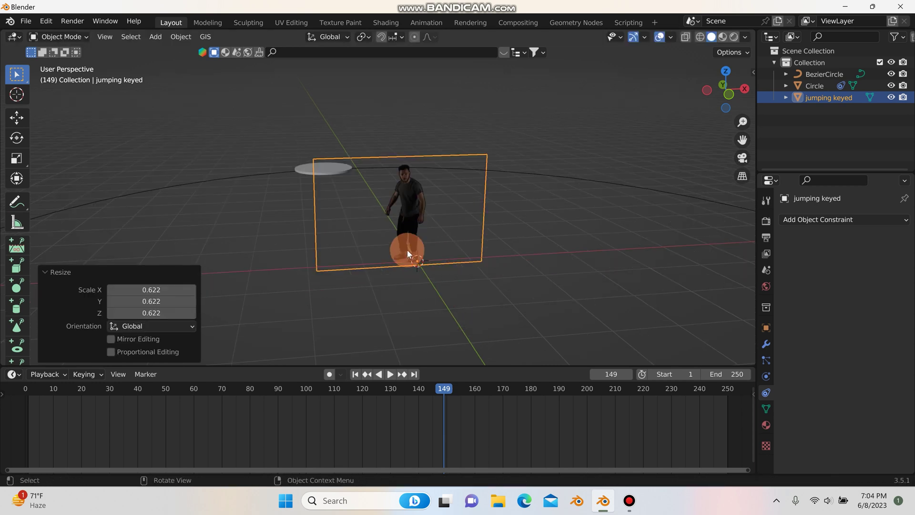
pyautogui.moveTo(415, 269); pyautogui.dragTo(393, 241, button='middle')
pyautogui.moveTo(338, 203); pyautogui.dragTo(307, 177, button='middle')
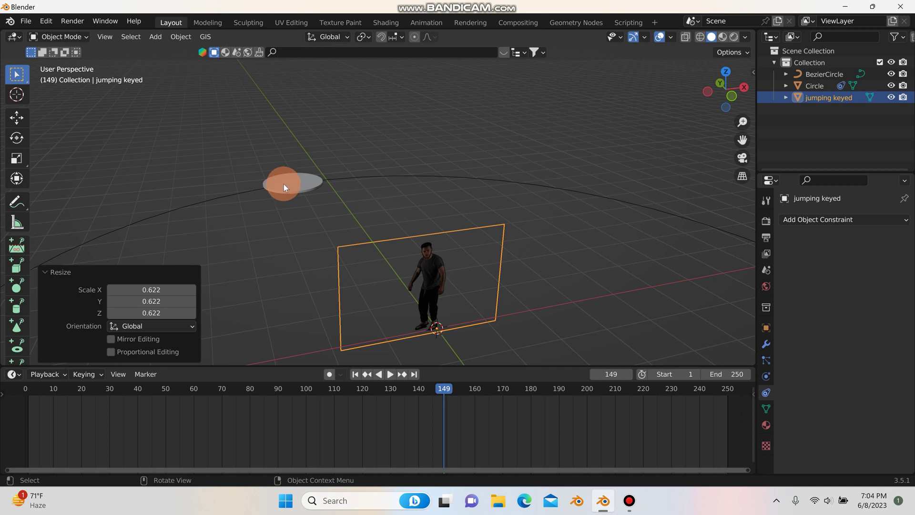
pyautogui.scroll(-6, 283, 184)
pyautogui.keyDown('shift'); pyautogui.moveTo(308, 187); pyautogui.dragTo(375, 240, button='middle'); pyautogui.keyUp('shift')
pyautogui.scroll(1, 354, 232)
pyautogui.scroll(2, 343, 253)
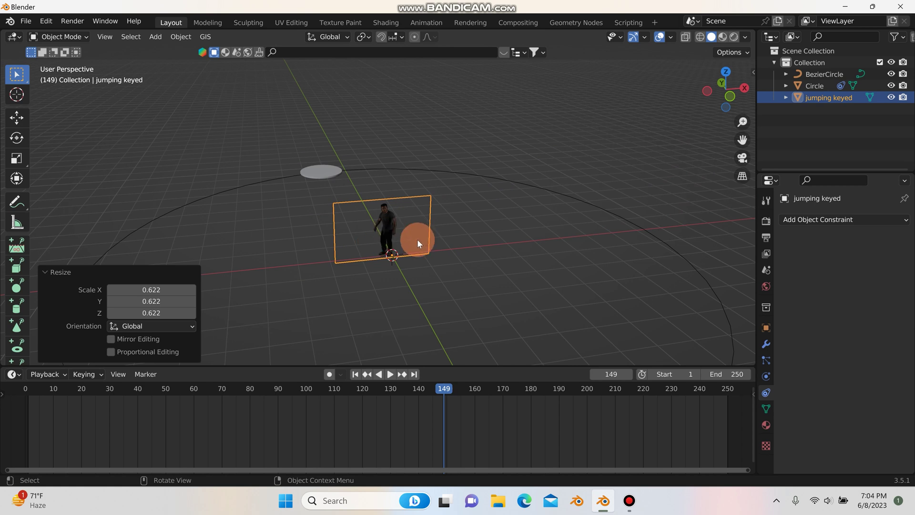
pyautogui.press('KP_7')
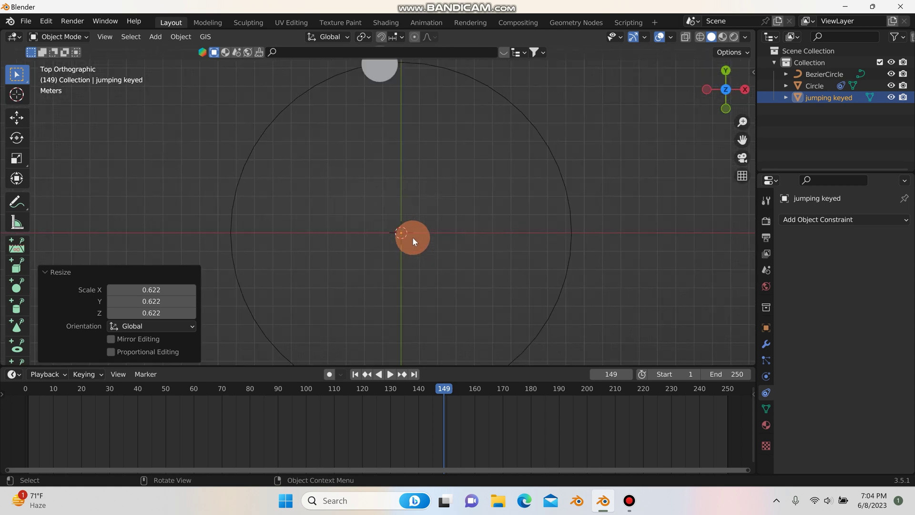
pyautogui.moveTo(413, 237); pyautogui.dragTo(403, 102)
pyautogui.moveTo(402, 99); pyautogui.dragTo(419, 181, button='middle')
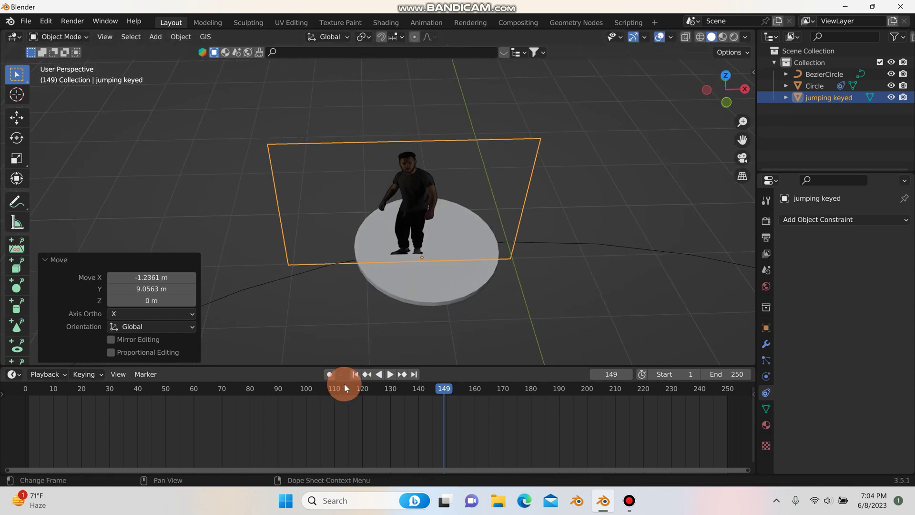
# Step: Return to frame 1 and move the footage plane in top view about 1.457 m in X and -18.509 m in Y onto the disc
pyautogui.click(355, 374)
pyautogui.scroll(-12, 381, 277)
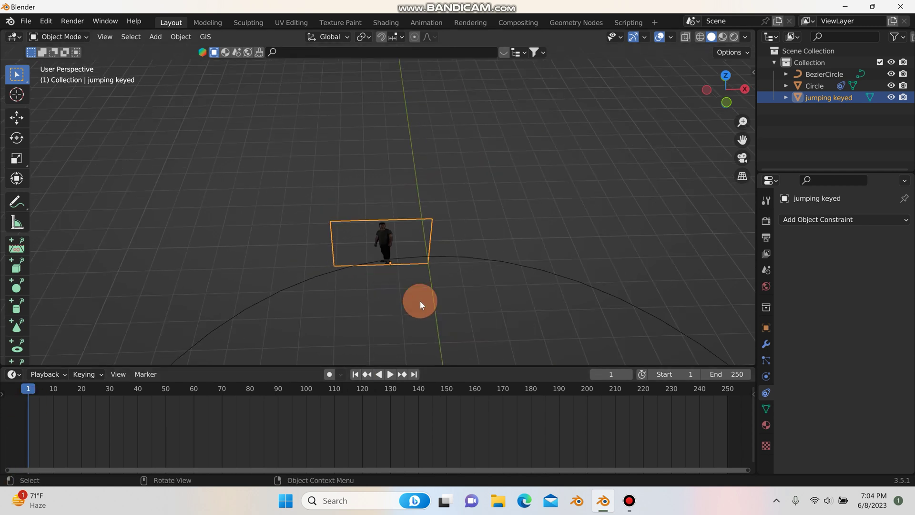
pyautogui.keyDown('shift'); pyautogui.moveTo(416, 314); pyautogui.dragTo(465, 218, button='middle'); pyautogui.keyUp('shift')
pyautogui.press('KP_7')
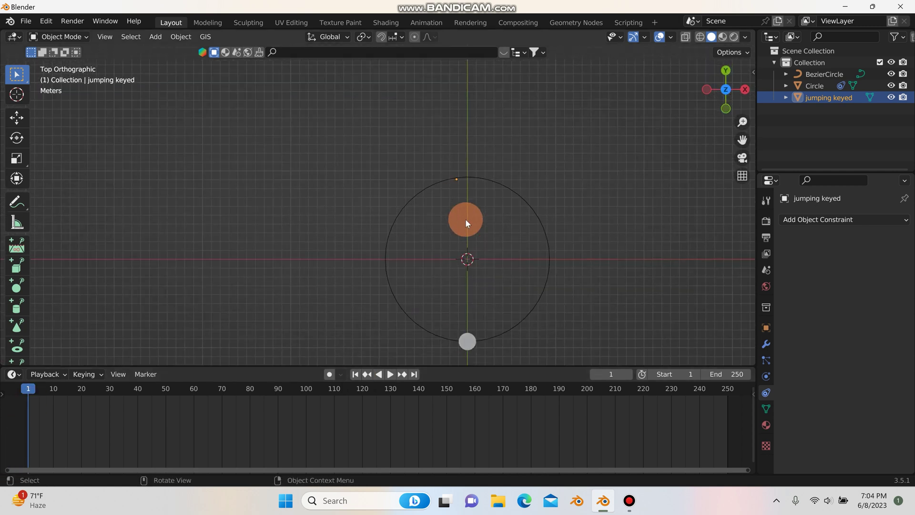
pyautogui.press('g')
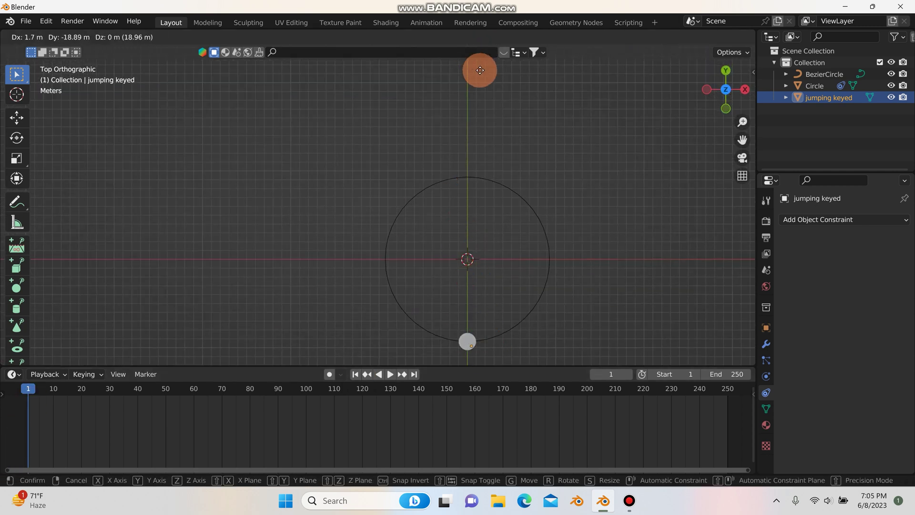
pyautogui.click(476, 66)
# Step: Raise the footage plane slightly along Z so the man's feet rest on the disc's upper surface, and deselect it
pyautogui.moveTo(474, 292); pyautogui.dragTo(468, 148, button='middle')
pyautogui.scroll(6, 473, 282)
pyautogui.scroll(2, 468, 241)
pyautogui.moveTo(463, 236); pyautogui.dragTo(470, 225, button='middle')
pyautogui.press('g')
pyautogui.press('z')
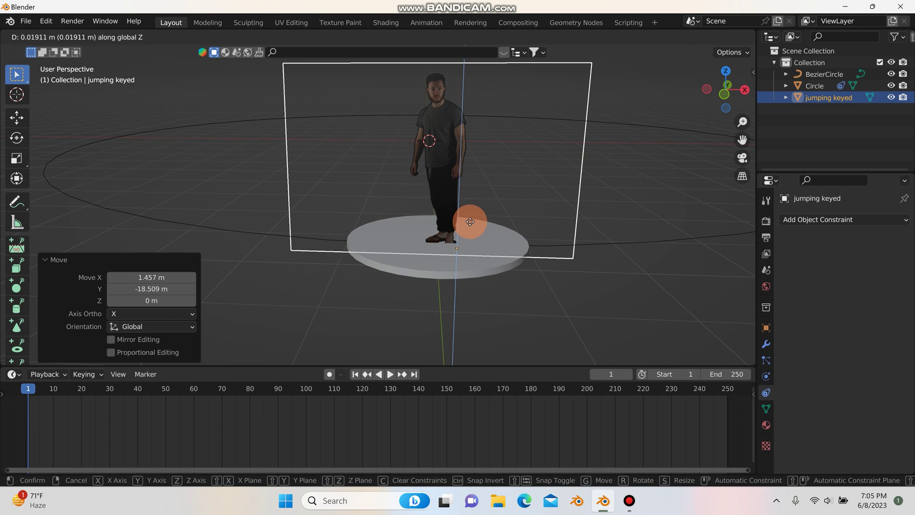
pyautogui.click(474, 213)
pyautogui.click(580, 192)
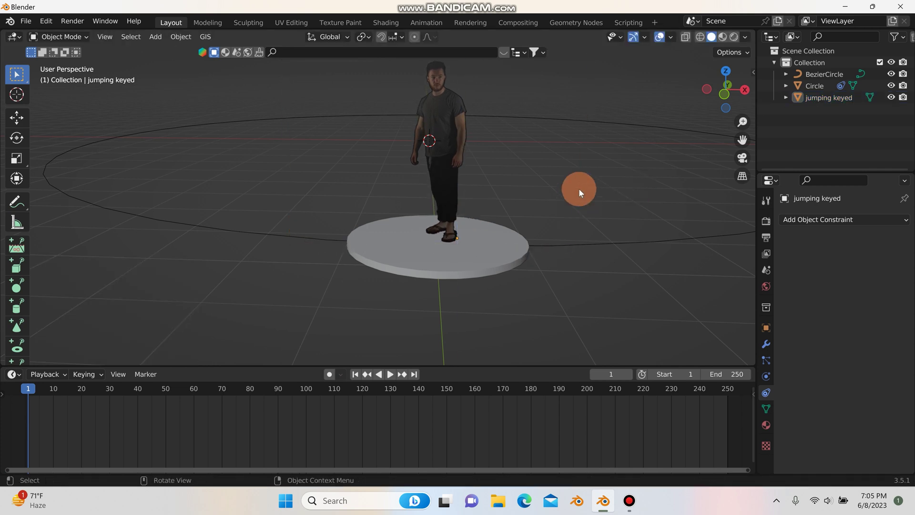
# Step: Add a Child Of constraint to the footage plane with the disc object Circle as its target
pyautogui.scroll(-2, 532, 238)
pyautogui.scroll(2, 490, 199)
pyautogui.moveTo(512, 195); pyautogui.dragTo(430, 203, button='middle')
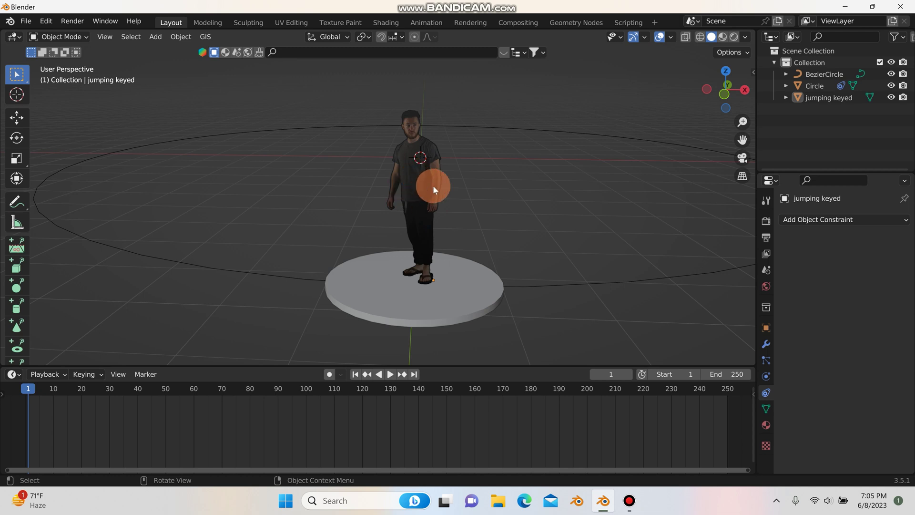
pyautogui.click(409, 169)
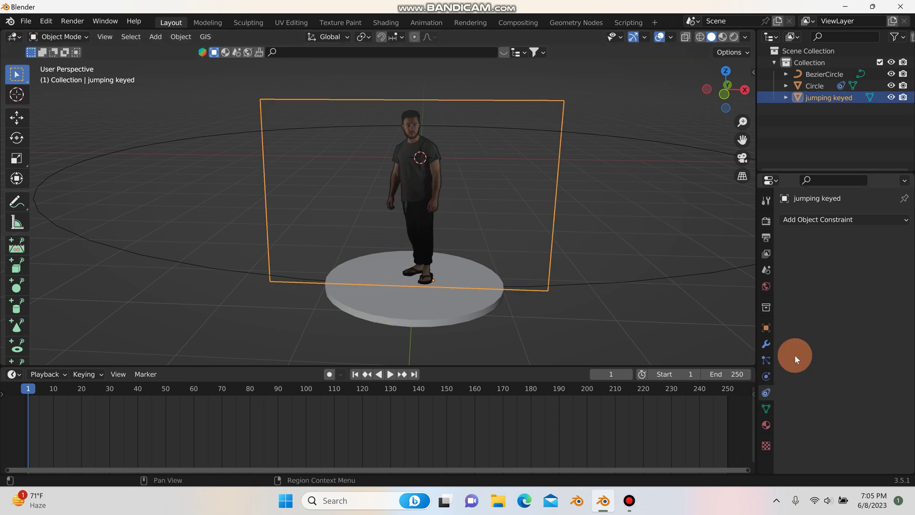
pyautogui.click(825, 224)
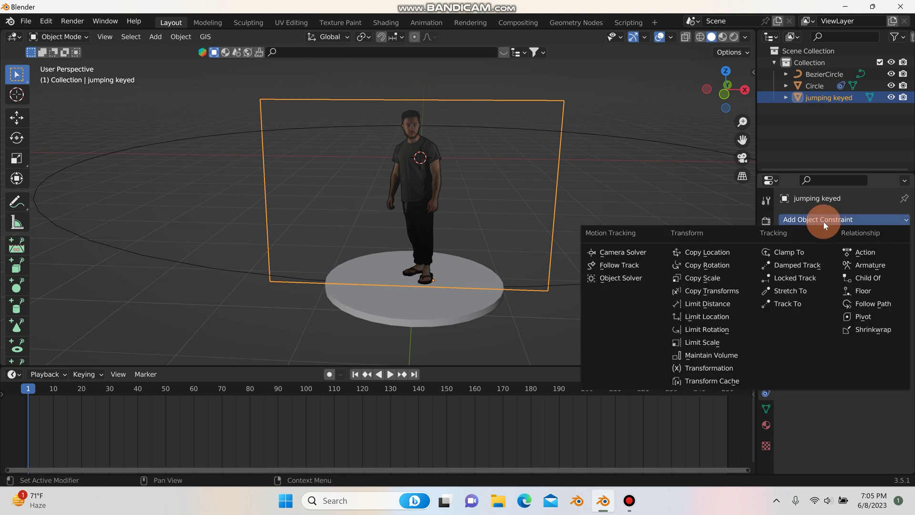
pyautogui.click(874, 279)
pyautogui.click(772, 285)
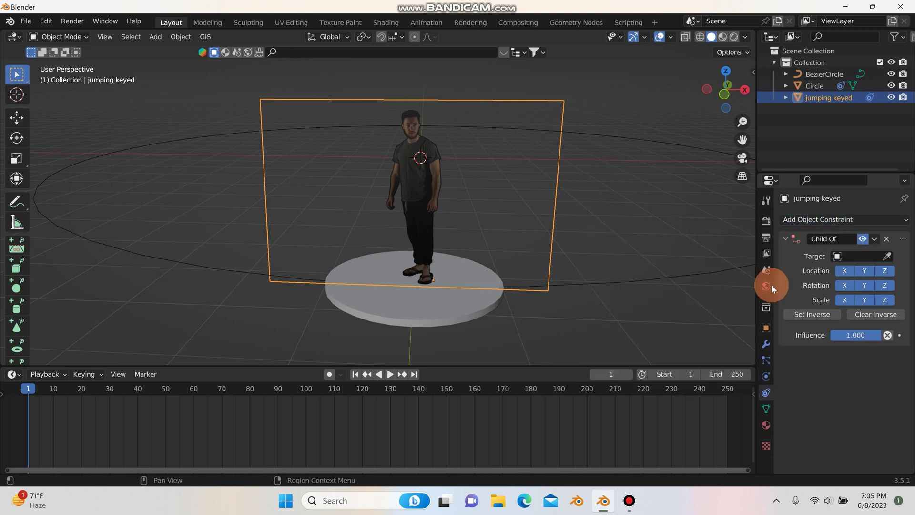
pyautogui.click(849, 257)
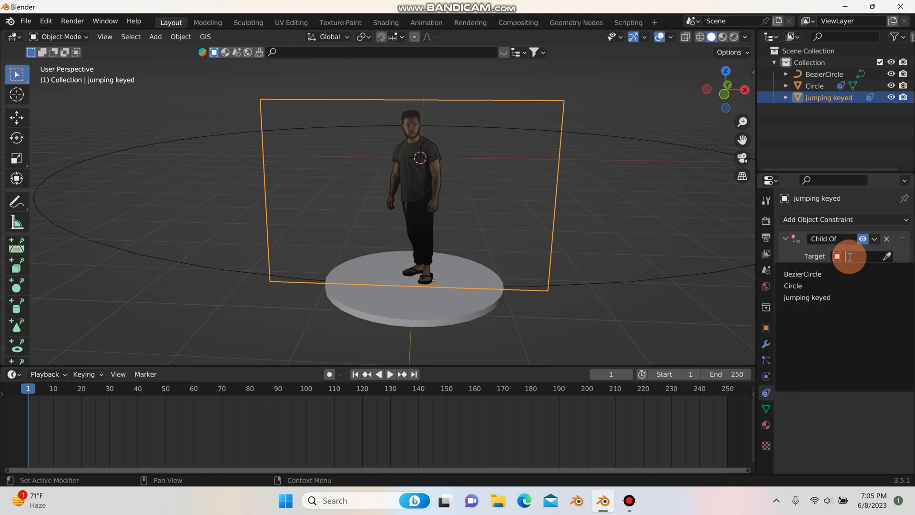
pyautogui.click(830, 286)
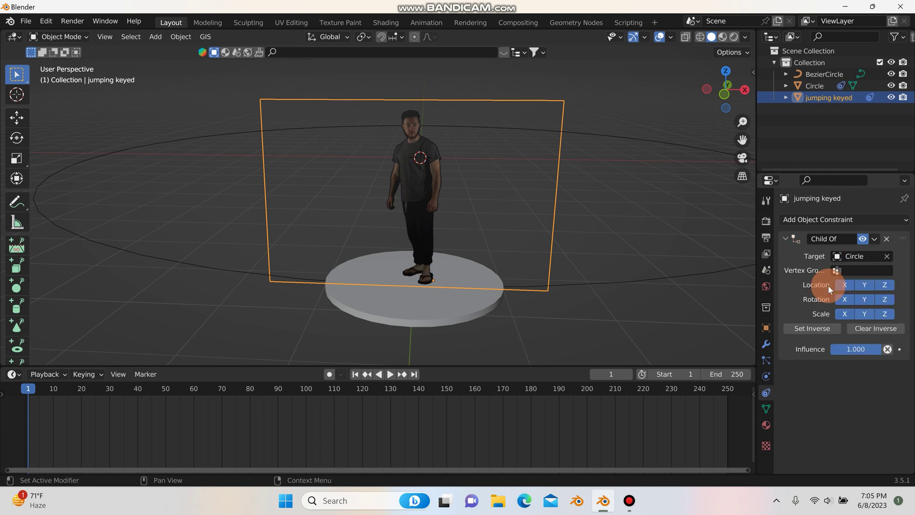
# Step: Play the animation to check that the man travels with the disc along the circle, and stop at frame 186
pyautogui.click(390, 374)
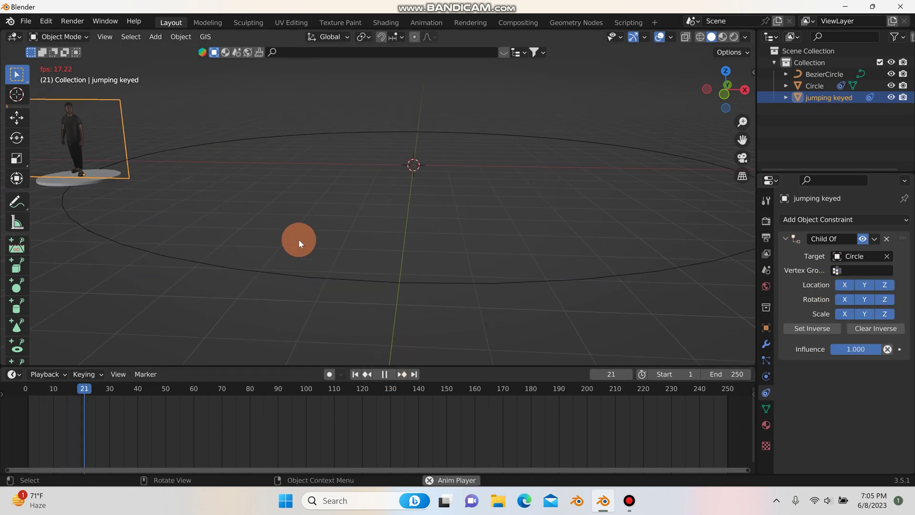
pyautogui.click(415, 153)
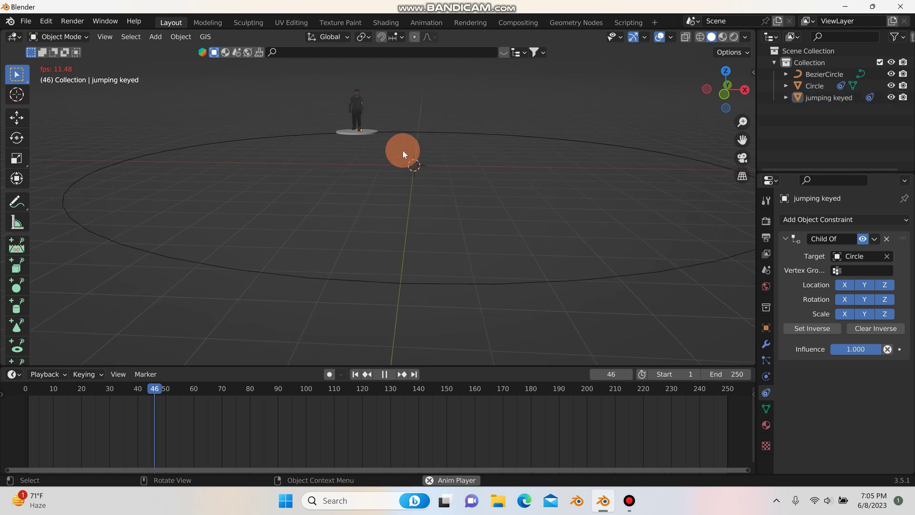
pyautogui.click(387, 373)
pyautogui.press('space')
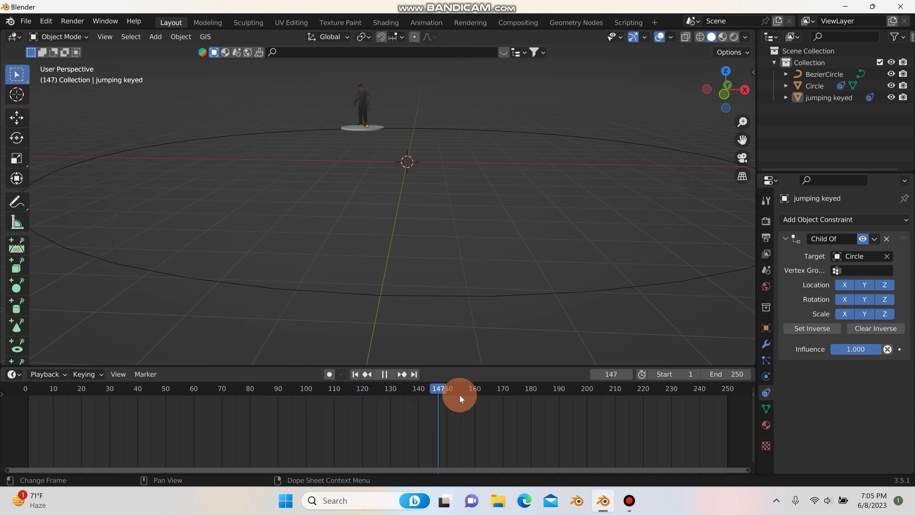
pyautogui.press('space')
pyautogui.scroll(-2, 509, 257)
pyautogui.keyDown('shift'); pyautogui.moveTo(508, 258); pyautogui.dragTo(434, 239, button='middle'); pyautogui.keyUp('shift')
pyautogui.press('space')
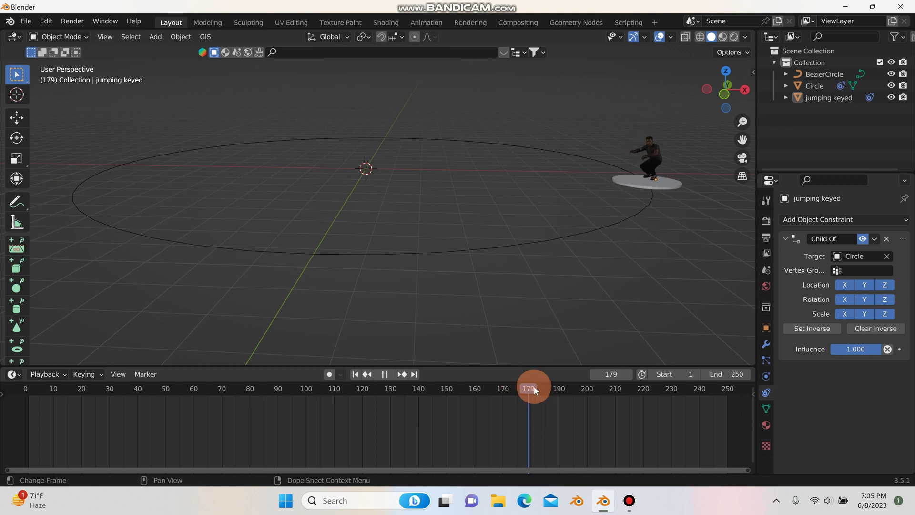
pyautogui.moveTo(552, 390); pyautogui.dragTo(549, 390)
# Step: Examine the man's footing on the disc at frame 186, both up close and from afar, and return to frame 1
pyautogui.scroll(3, 674, 194)
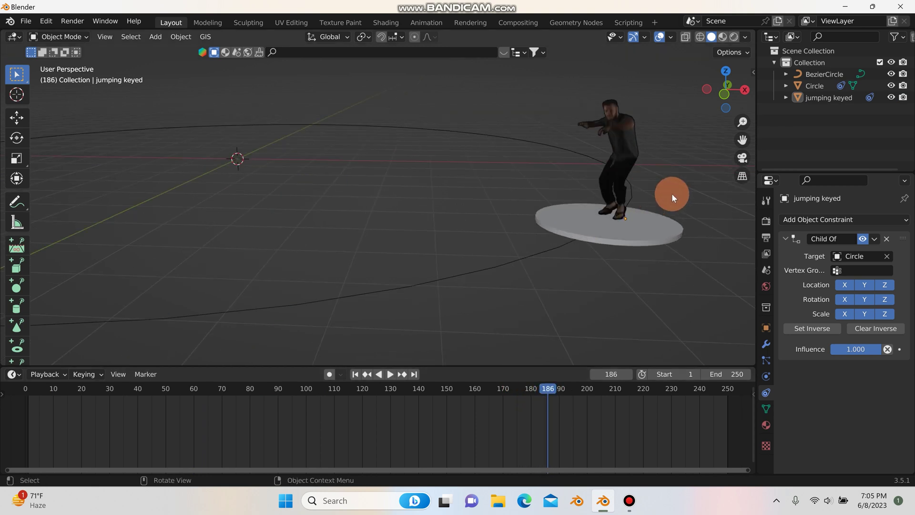
pyautogui.scroll(3, 633, 170)
pyautogui.keyDown('shift'); pyautogui.moveTo(637, 176); pyautogui.dragTo(491, 201, button='middle'); pyautogui.keyUp('shift')
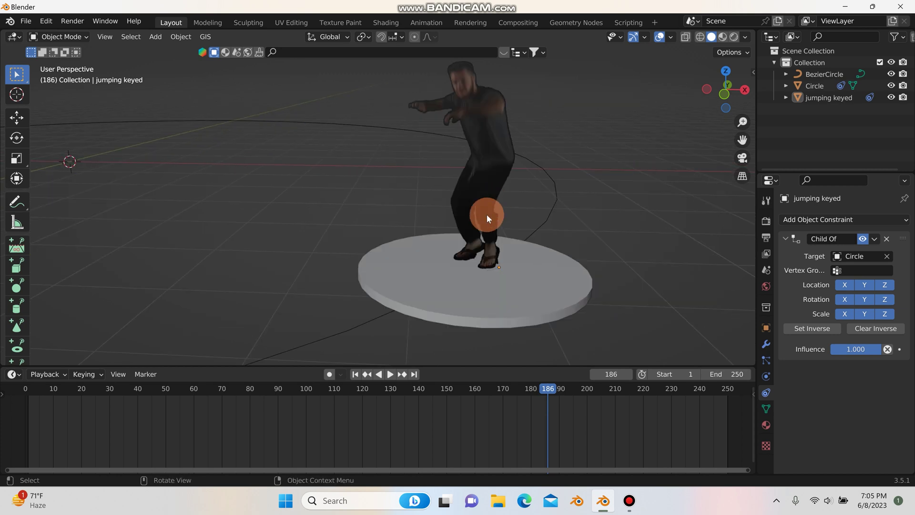
pyautogui.scroll(-4, 484, 215)
pyautogui.scroll(-5, 482, 230)
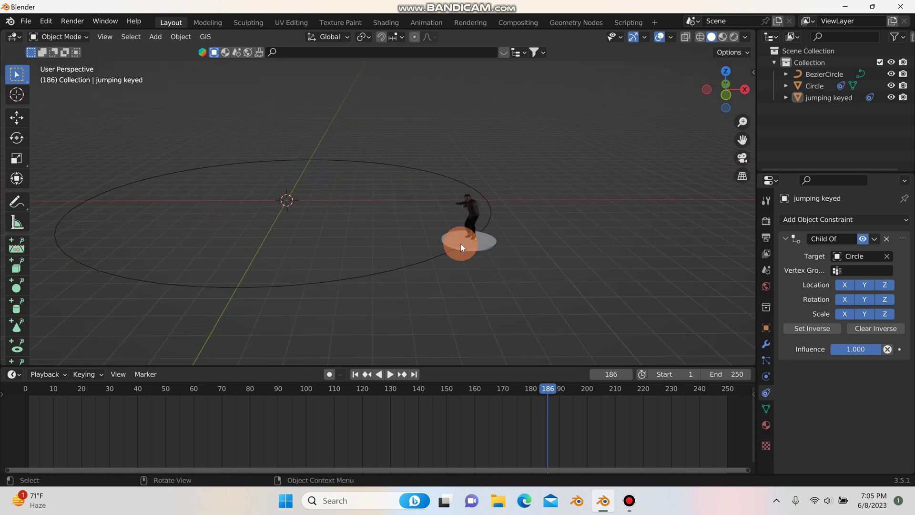
pyautogui.scroll(-1, 461, 245)
pyautogui.keyDown('shift'); pyautogui.moveTo(476, 238); pyautogui.dragTo(495, 230, button='middle'); pyautogui.keyUp('shift')
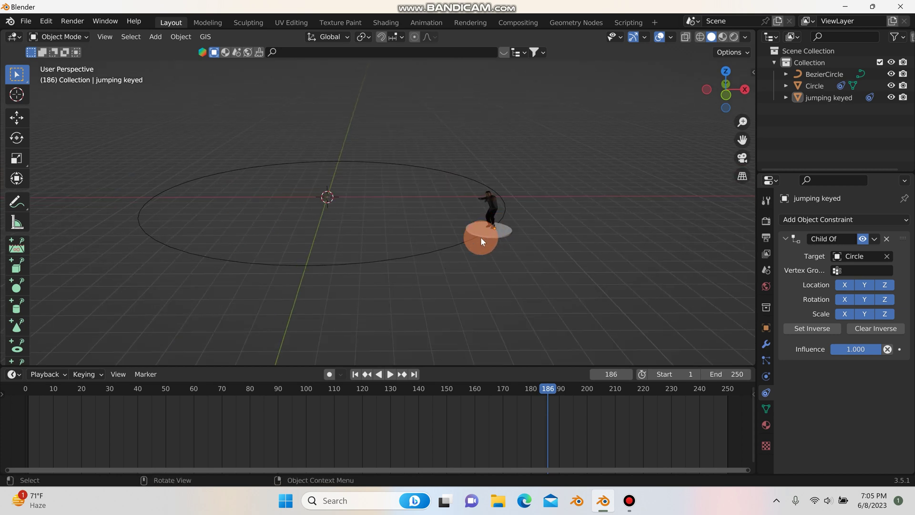
pyautogui.scroll(2, 485, 213)
pyautogui.scroll(-2, 488, 214)
pyautogui.keyDown('shift'); pyautogui.moveTo(474, 234); pyautogui.dragTo(479, 236, button='middle'); pyautogui.keyUp('shift')
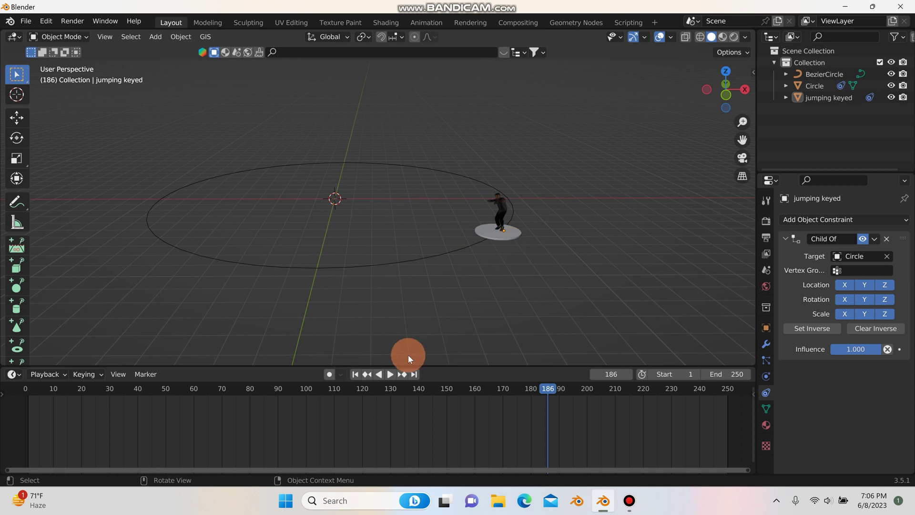
pyautogui.hotkey('shift', 'Left')
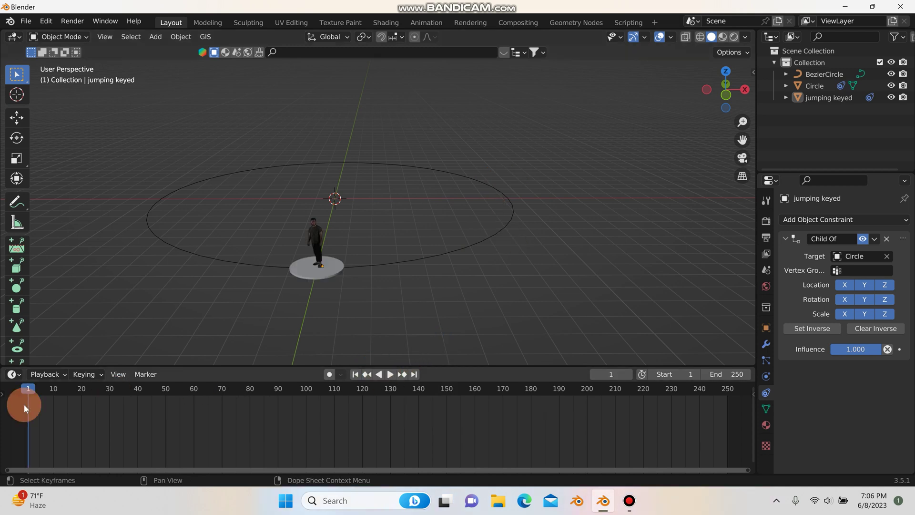
# Step: Duplicate the disc and its BezierCircle path together in top view, offsetting the copies about -8.3 m in X and 1.1 m in Y
pyautogui.keyDown('ctrl'); pyautogui.moveTo(330, 281); pyautogui.dragTo(332, 281, button='middle'); pyautogui.keyUp('ctrl')
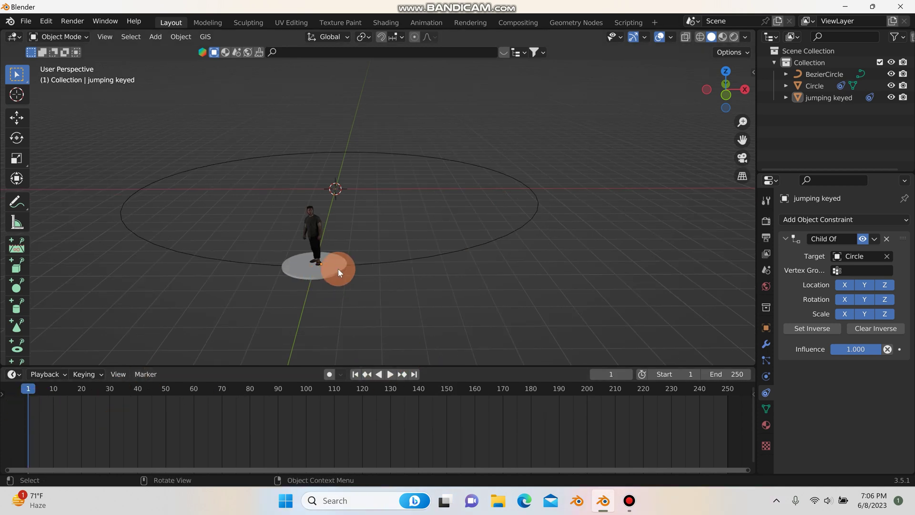
pyautogui.click(338, 272)
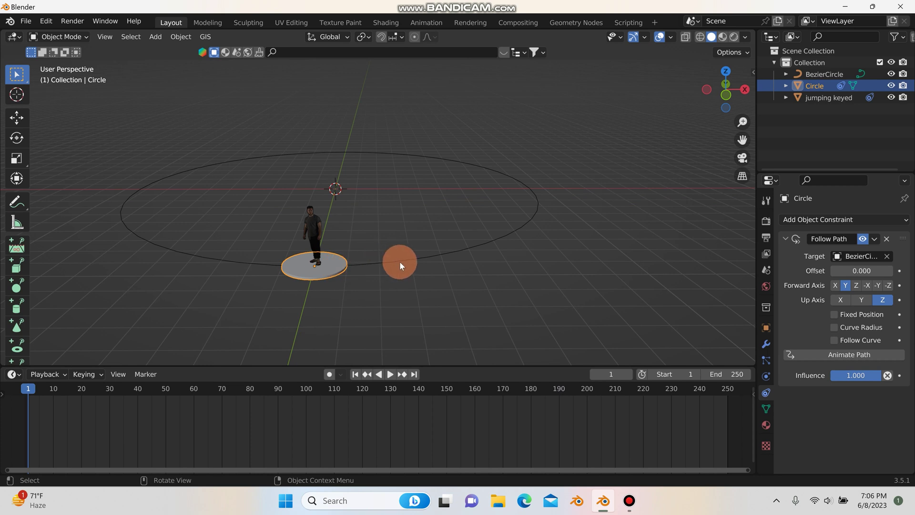
pyautogui.keyDown('shift'); pyautogui.click(456, 251); pyautogui.keyUp('shift')
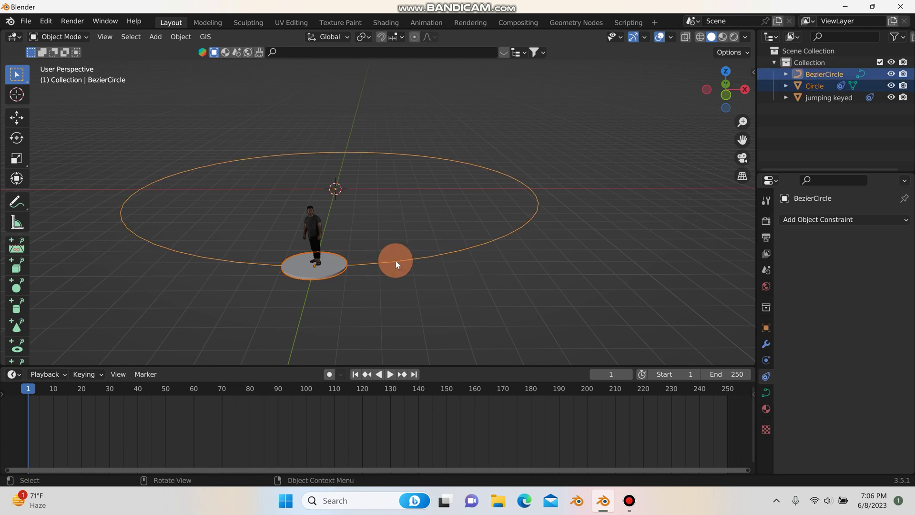
pyautogui.scroll(-2, 389, 273)
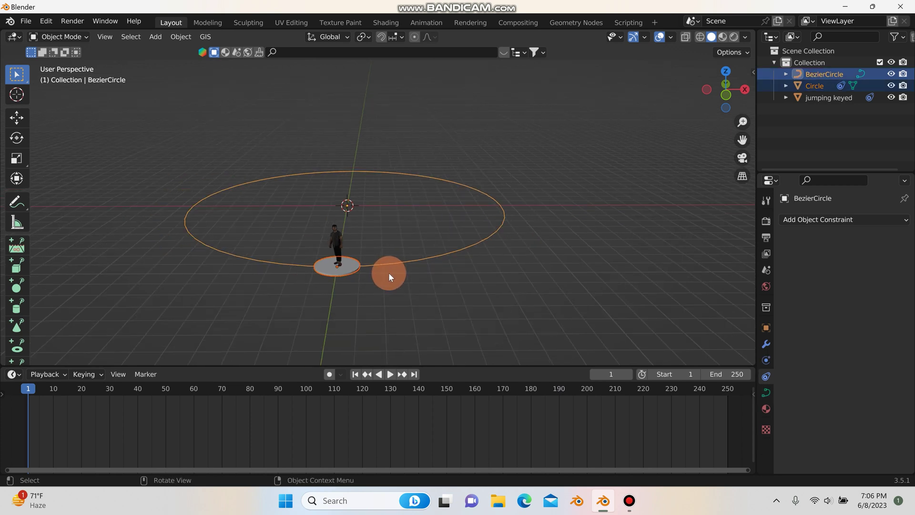
pyautogui.press('KP_7')
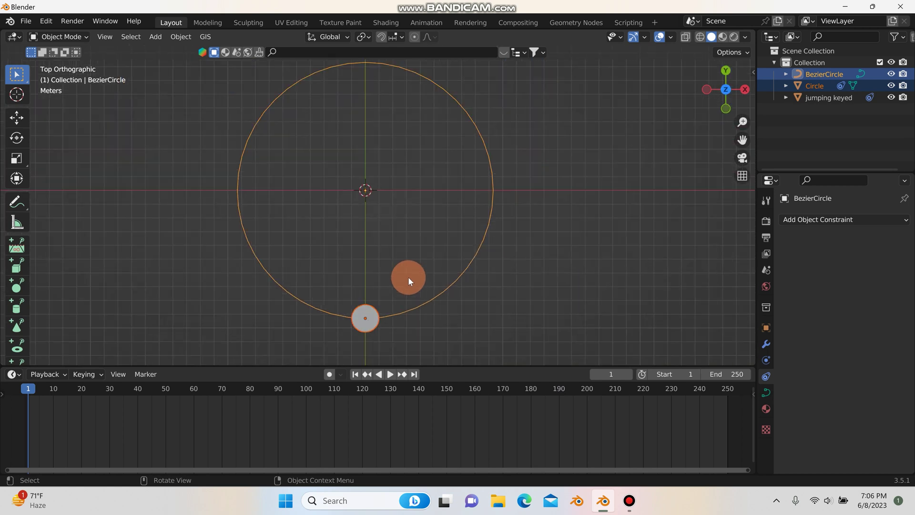
pyautogui.hotkey('shift', 'd')
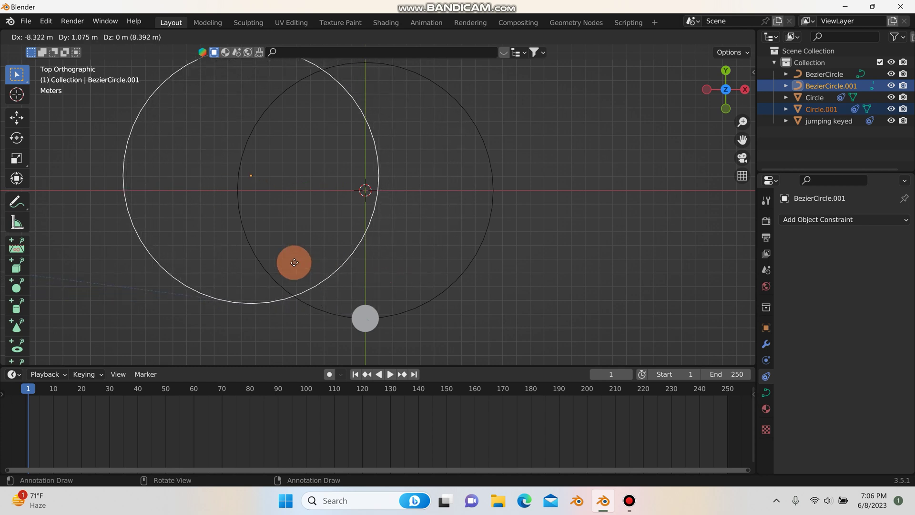
pyautogui.click(303, 269)
pyautogui.scroll(-5, 302, 265)
pyautogui.keyDown('shift'); pyautogui.moveTo(269, 271); pyautogui.dragTo(330, 236, button='middle'); pyautogui.keyUp('shift')
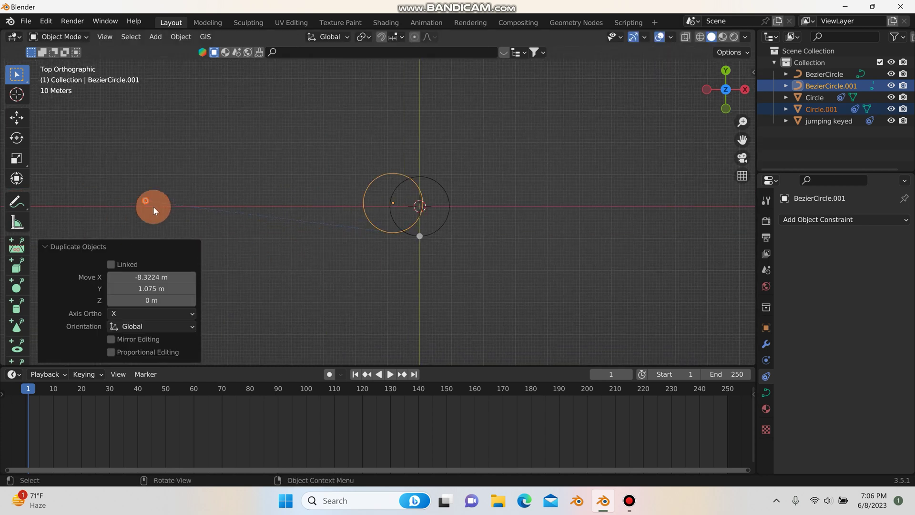
pyautogui.press('g')
pyautogui.rightClick(188, 211)
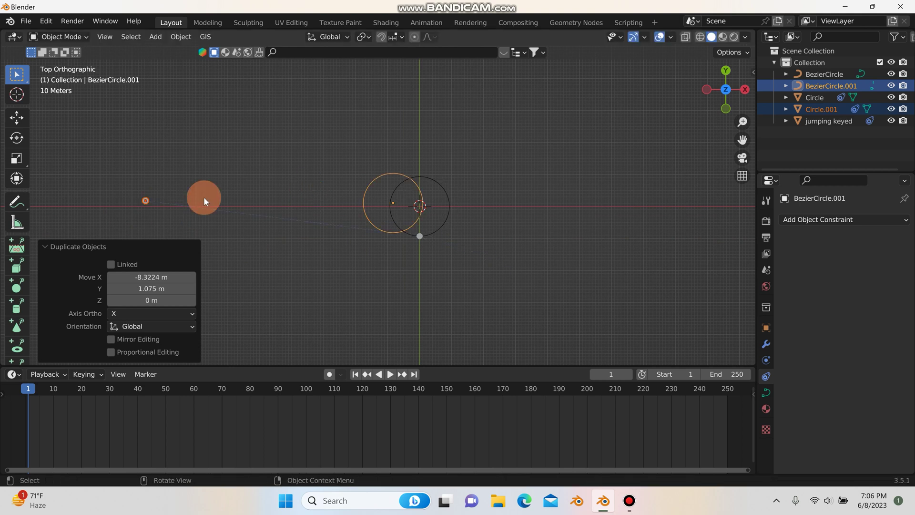
# Step: Move the duplicated disc Circle.001 along the ground plane until it sits on the edge of the duplicated circular path
pyautogui.click(142, 199)
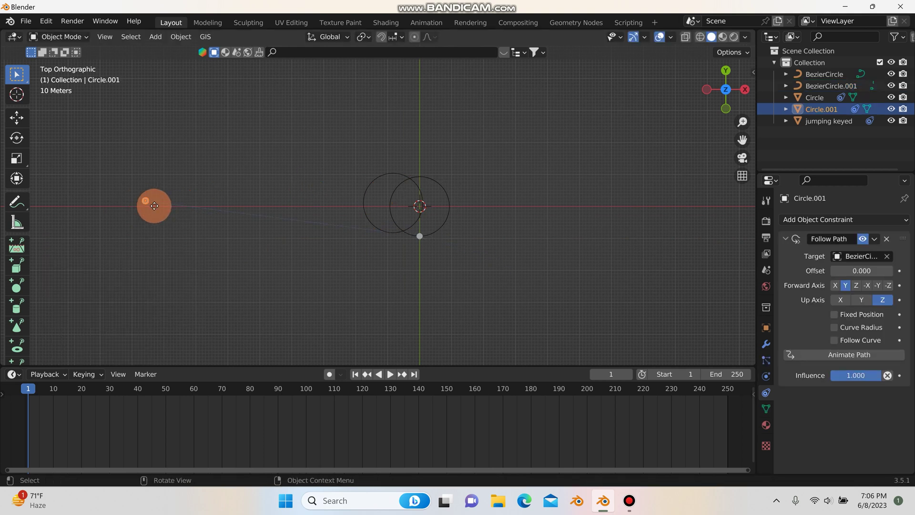
pyautogui.press('g')
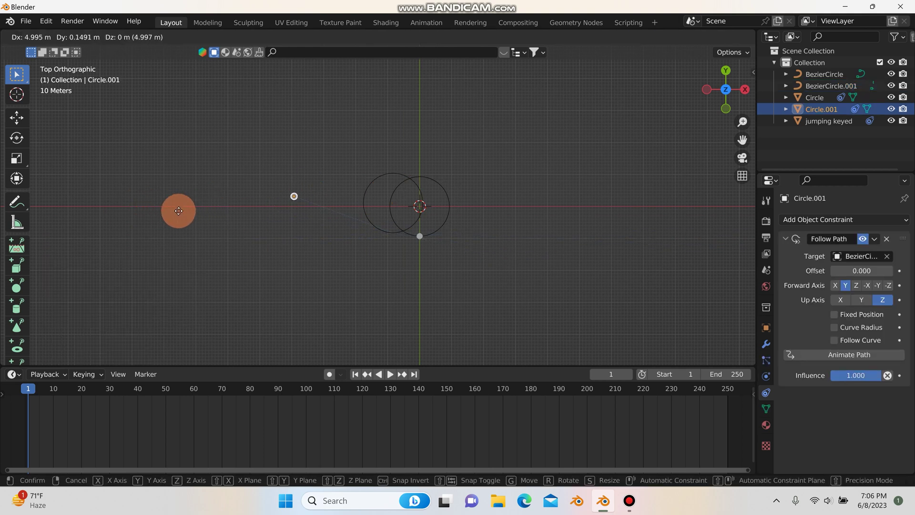
pyautogui.click(180, 209)
pyautogui.scroll(8, 404, 231)
pyautogui.press('g')
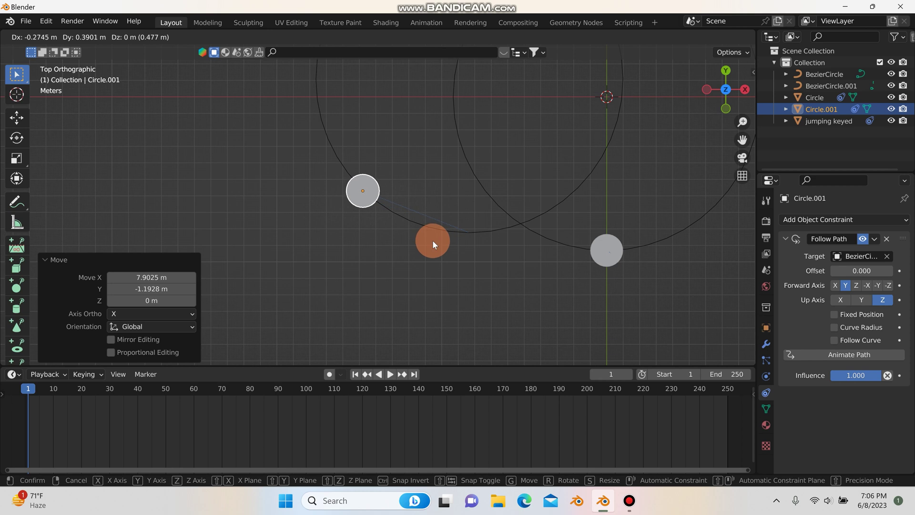
pyautogui.click(432, 240)
# Step: Play the animation in perspective view to check the duplicated disc's motion along its path, and stop at frame 101
pyautogui.scroll(-1, 441, 257)
pyautogui.moveTo(442, 262); pyautogui.dragTo(423, 345, button='middle')
pyautogui.click(390, 375)
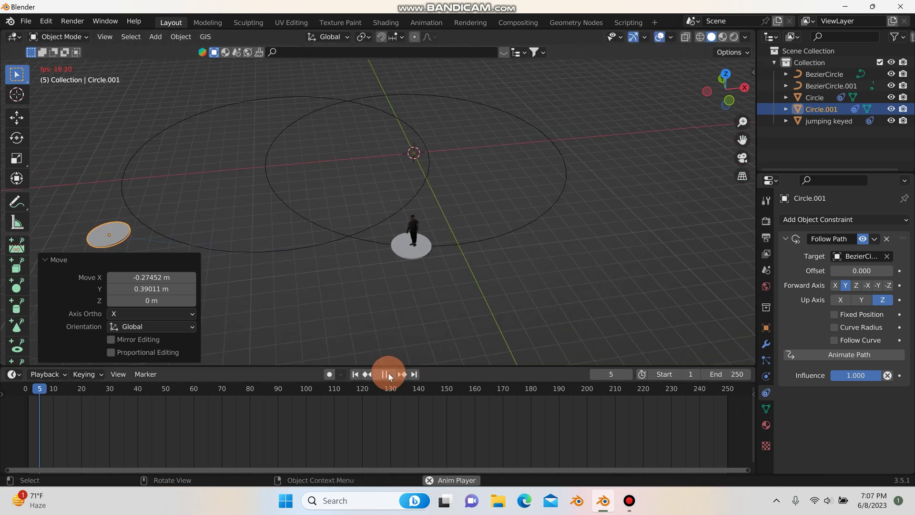
pyautogui.moveTo(445, 195); pyautogui.dragTo(365, 248, button='middle')
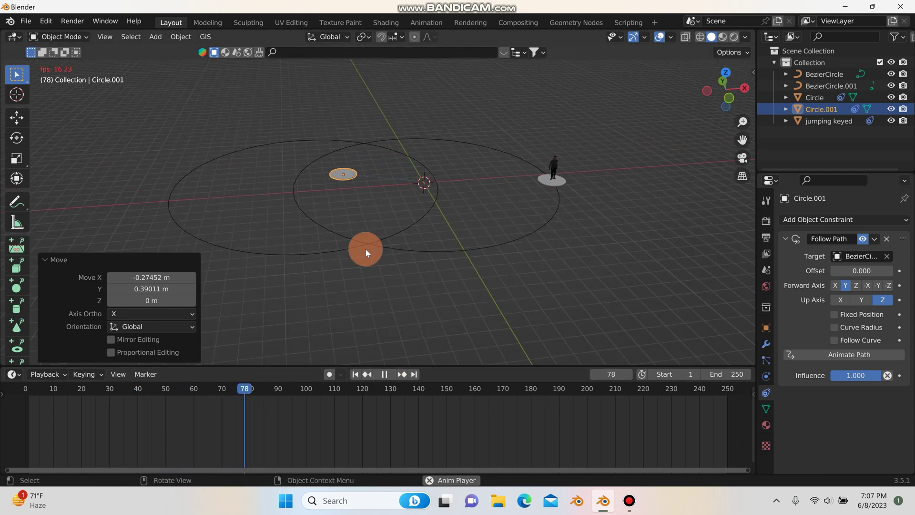
pyautogui.click(384, 374)
pyautogui.click(203, 242)
pyautogui.moveTo(362, 268); pyautogui.dragTo(242, 264, button='middle')
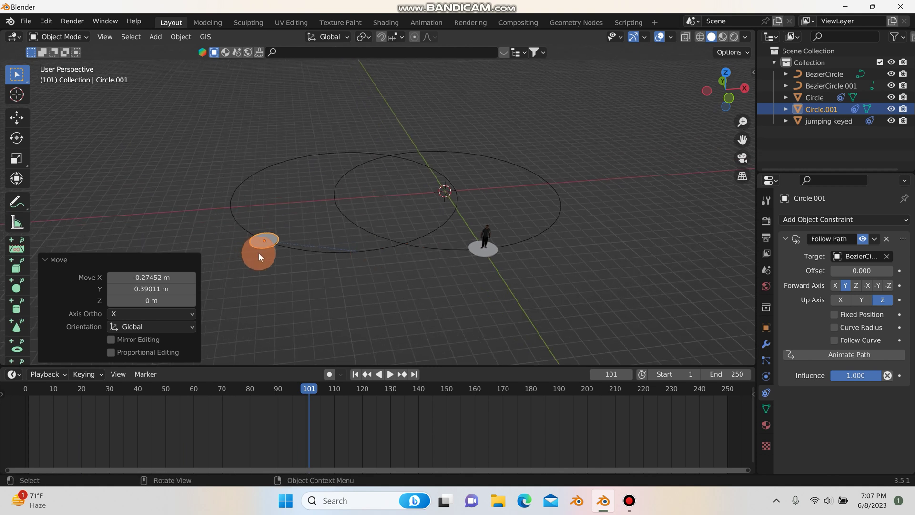
# Step: Move the duplicated disc in top view at frame 101 over to the area inside the original circular path
pyautogui.press('KP_7')
pyautogui.scroll(-1, 275, 249)
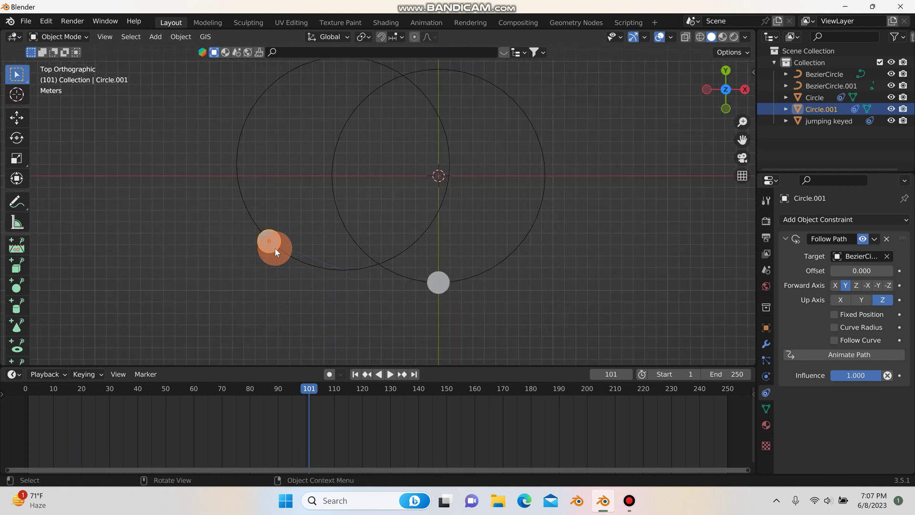
pyautogui.press('g')
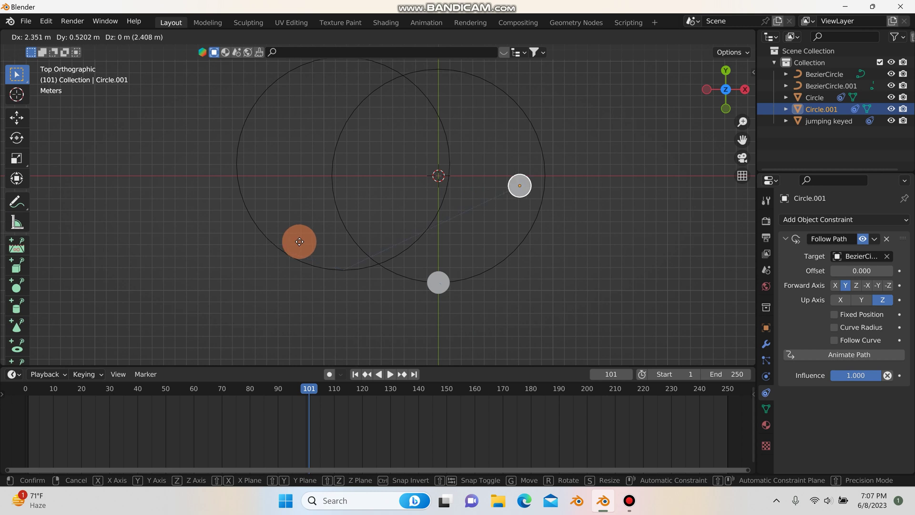
pyautogui.click(292, 243)
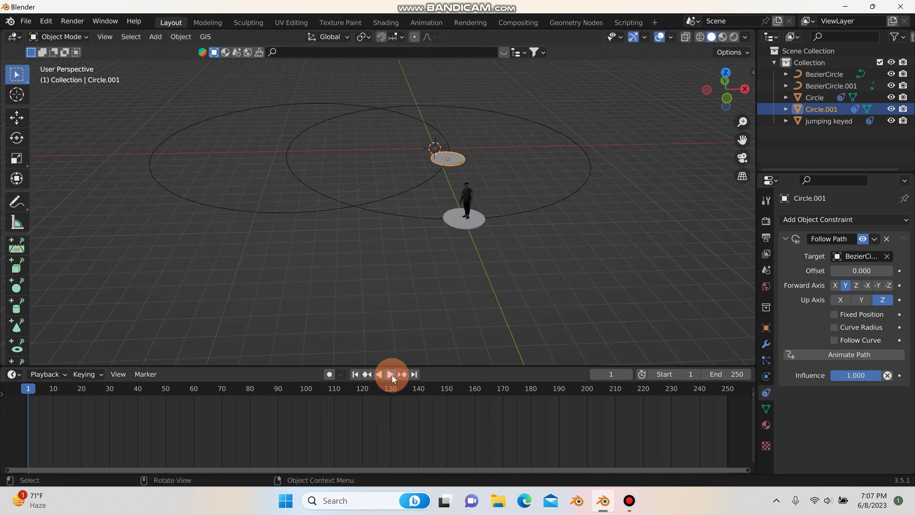
# Step: Play the animation to compare the duplicated disc's motion with the man's disc, and stop at frame 190
pyautogui.click(392, 375)
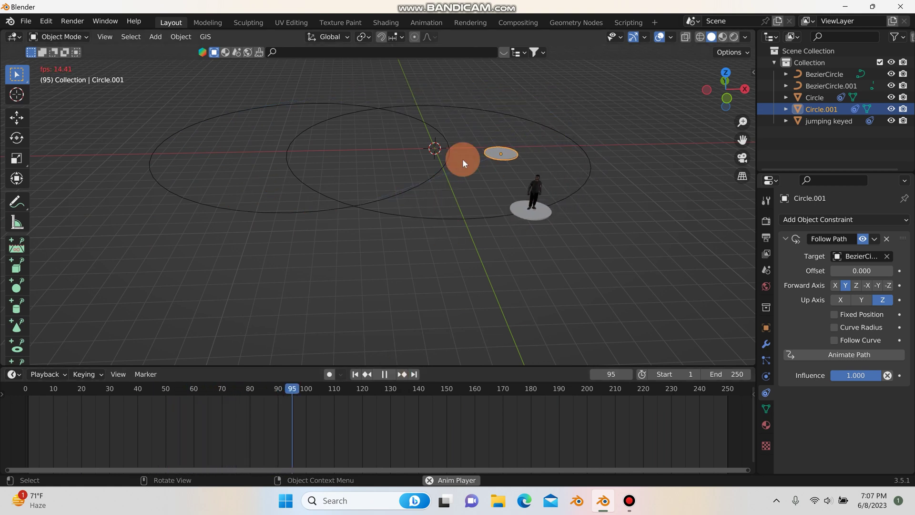
pyautogui.click(385, 374)
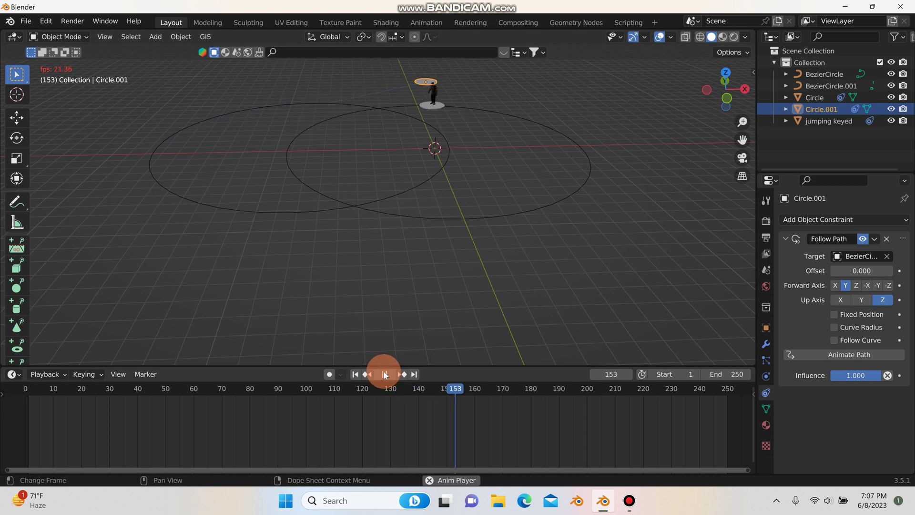
pyautogui.click(488, 87)
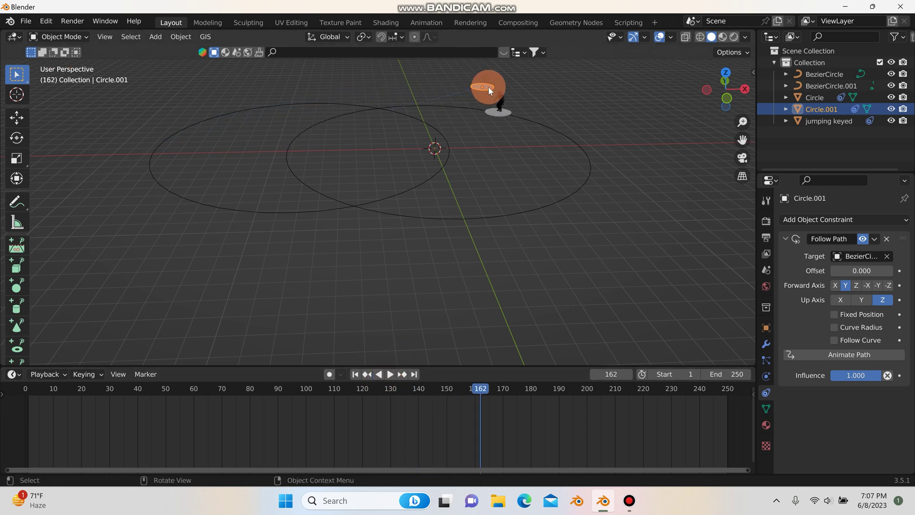
pyautogui.click(393, 372)
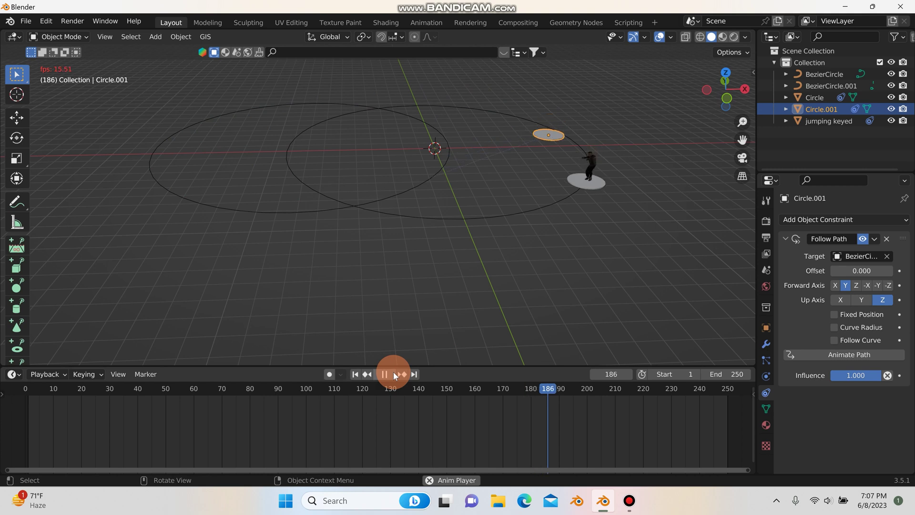
pyautogui.click(393, 372)
# Step: Move the duplicated path BezierCircle.001 in top view by about -1.32 m in X and -11.85 m in Y
pyautogui.scroll(1, 543, 178)
pyautogui.moveTo(542, 178); pyautogui.dragTo(520, 128, button='middle')
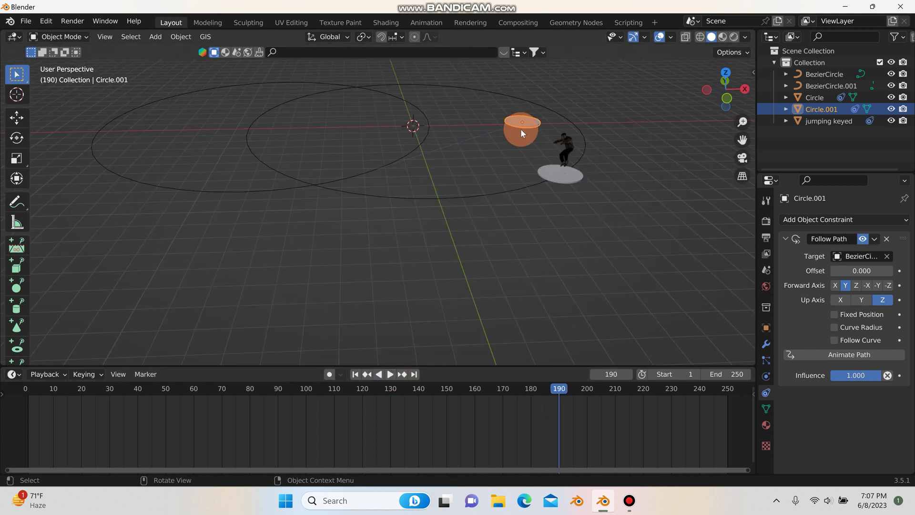
pyautogui.press('KP_7')
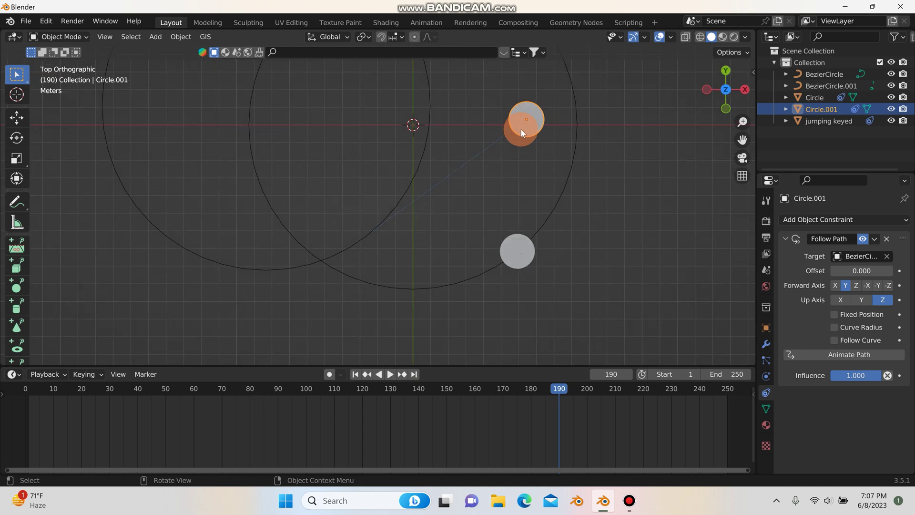
pyautogui.scroll(-1, 523, 135)
pyautogui.click(454, 152)
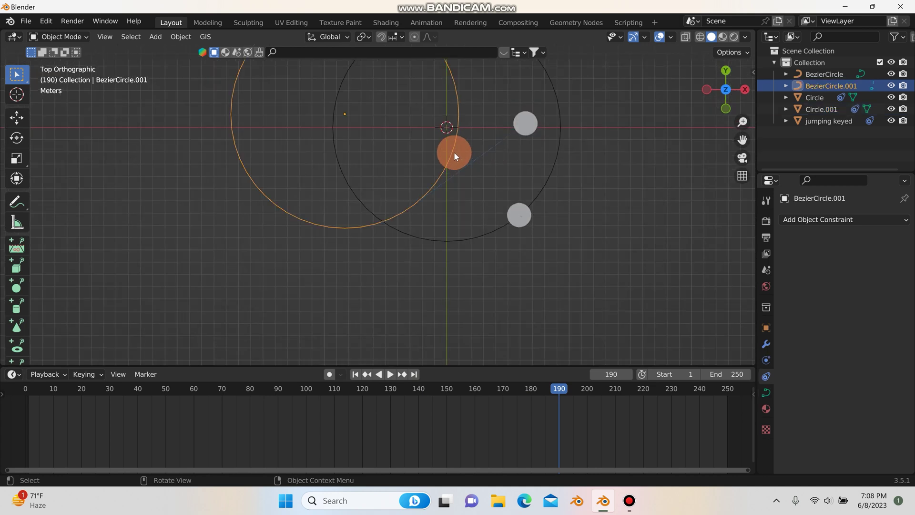
pyautogui.press('g')
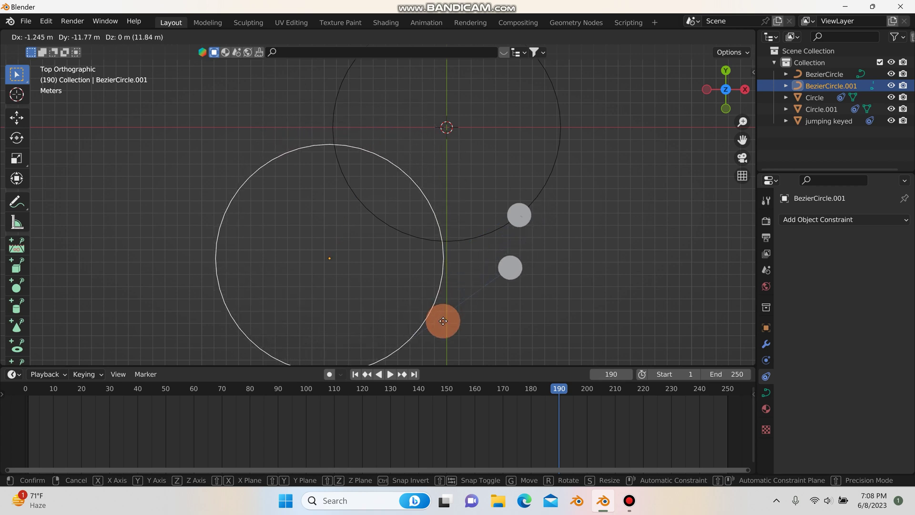
pyautogui.click(446, 318)
pyautogui.moveTo(446, 318); pyautogui.dragTo(455, 229, button='middle')
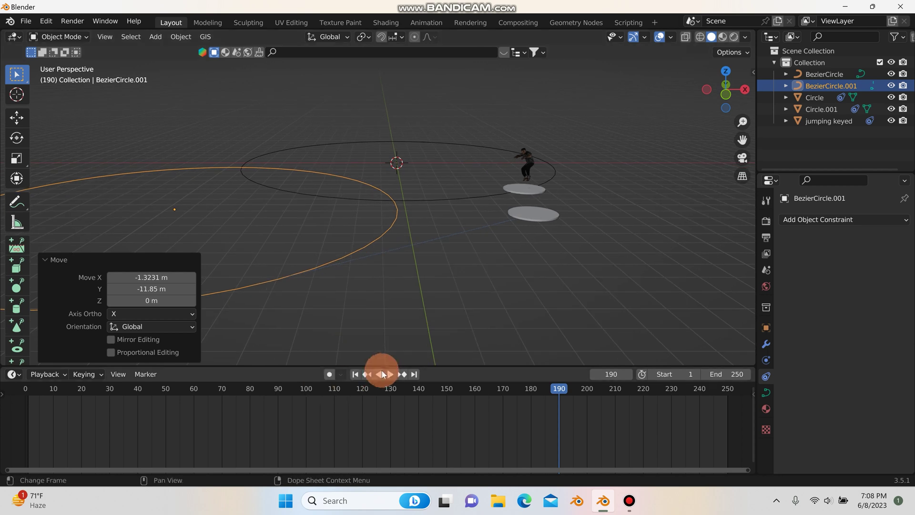
# Step: Play a few more frames and examine the gap between the man's disc and the second disc around the jump
pyautogui.click(392, 374)
pyautogui.click(392, 374)
pyautogui.scroll(3, 418, 220)
pyautogui.moveTo(417, 220); pyautogui.dragTo(553, 214, button='middle')
pyautogui.click(473, 202)
pyautogui.scroll(-7, 527, 213)
pyautogui.scroll(6, 553, 214)
pyautogui.click(538, 224)
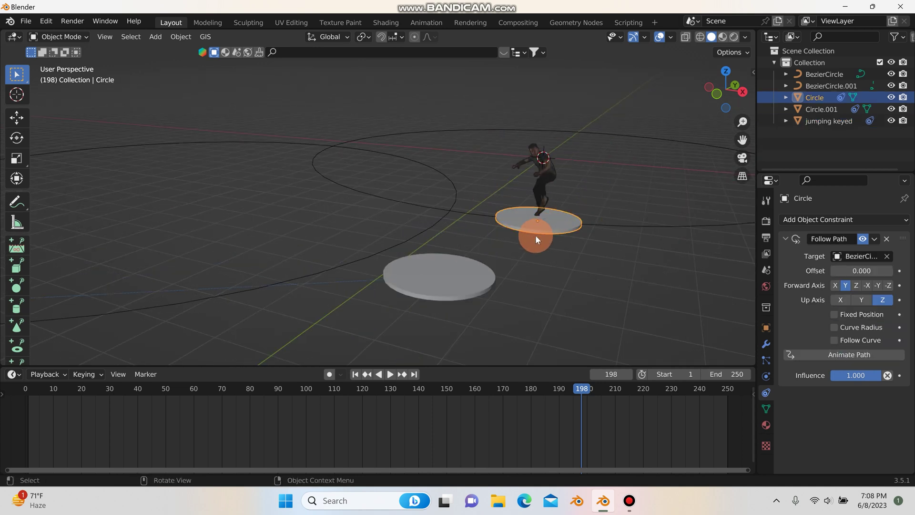
pyautogui.click(428, 293)
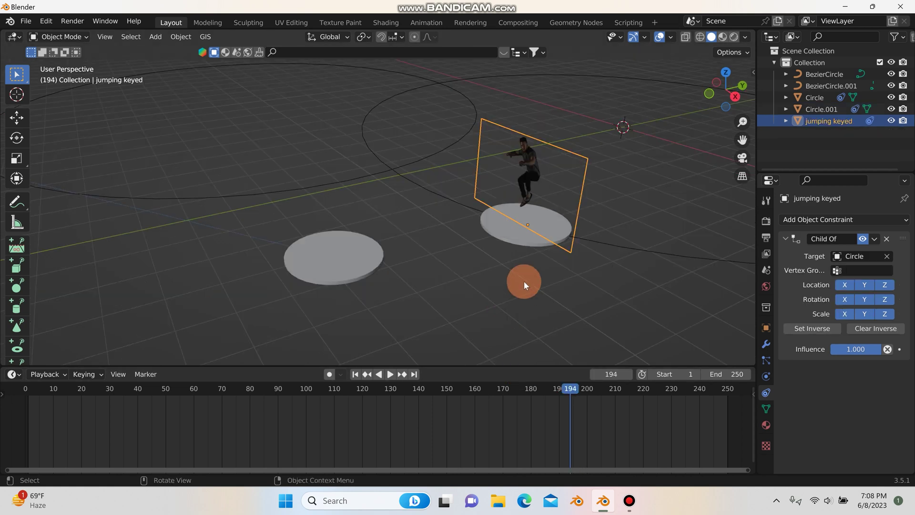
# Step: Try to move the footage plane along Y from its disc to the second disc at frame 194, and undo the move
pyautogui.moveTo(524, 284); pyautogui.dragTo(535, 205, button='middle')
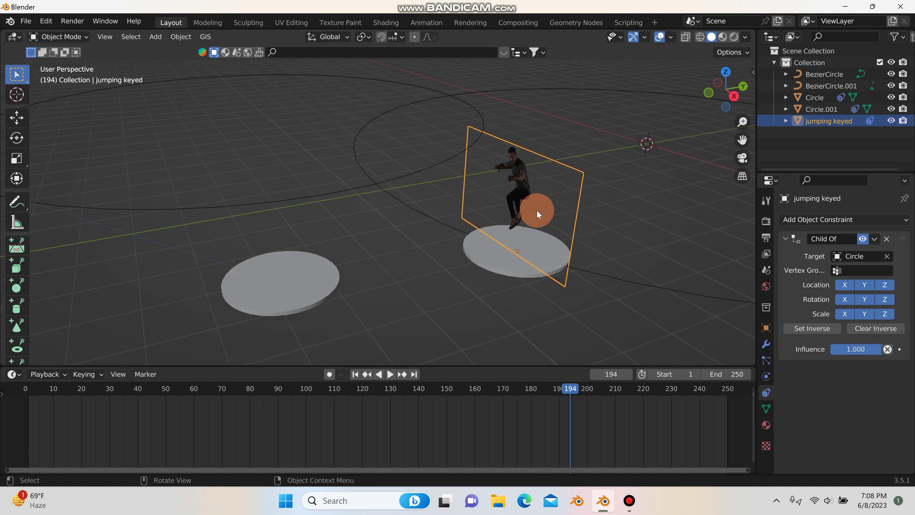
pyautogui.press('g')
pyautogui.press('y')
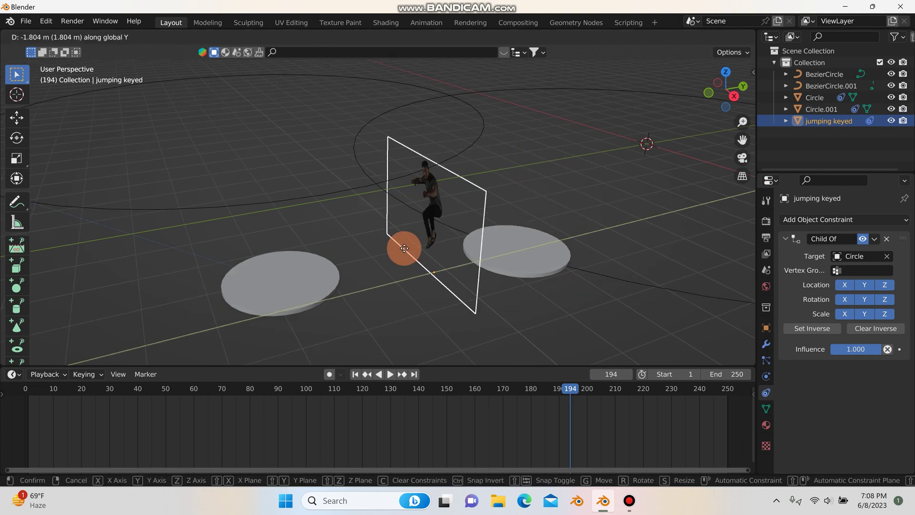
pyautogui.click(344, 263)
pyautogui.hotkey('ctrl', 'z')
pyautogui.moveTo(351, 265); pyautogui.dragTo(549, 210, button='middle')
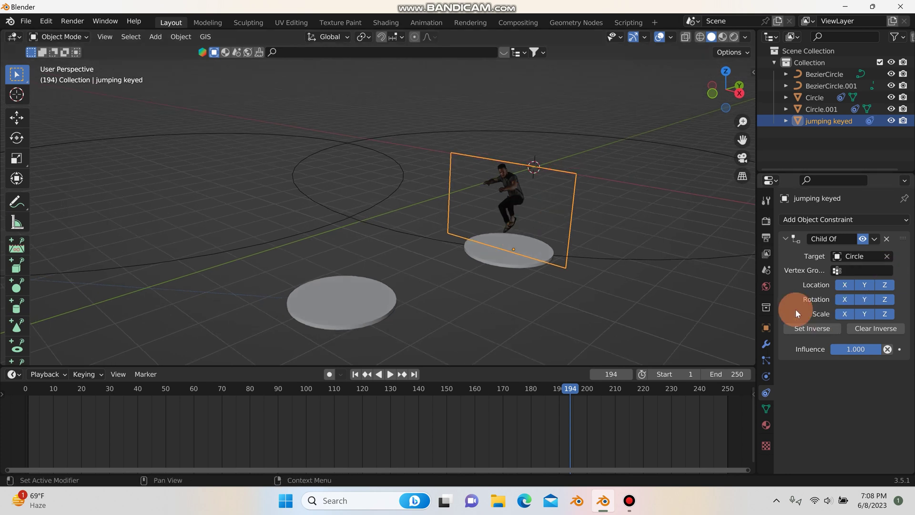
# Step: Inspect the man in mid-air at frame 194 and set the current frame back to 183, before the jump
pyautogui.click(849, 355)
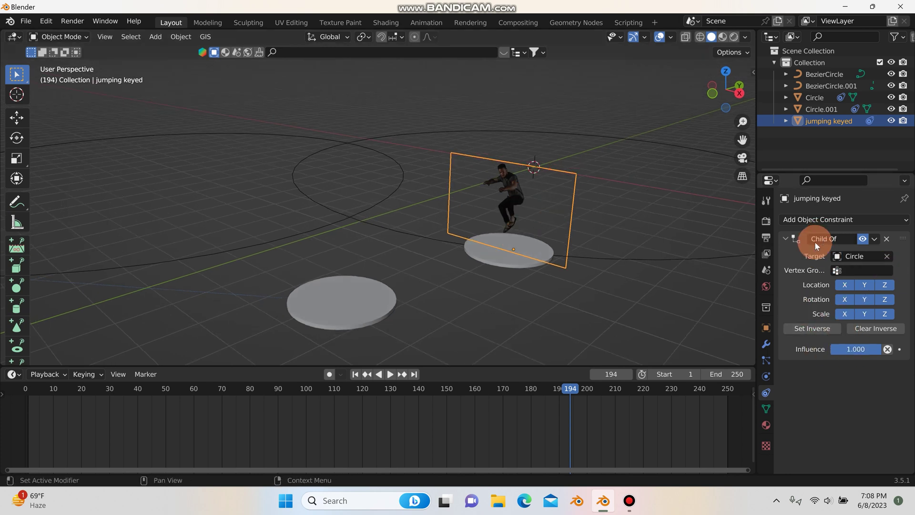
pyautogui.moveTo(527, 236); pyautogui.dragTo(550, 229, button='middle')
pyautogui.scroll(5, 521, 199)
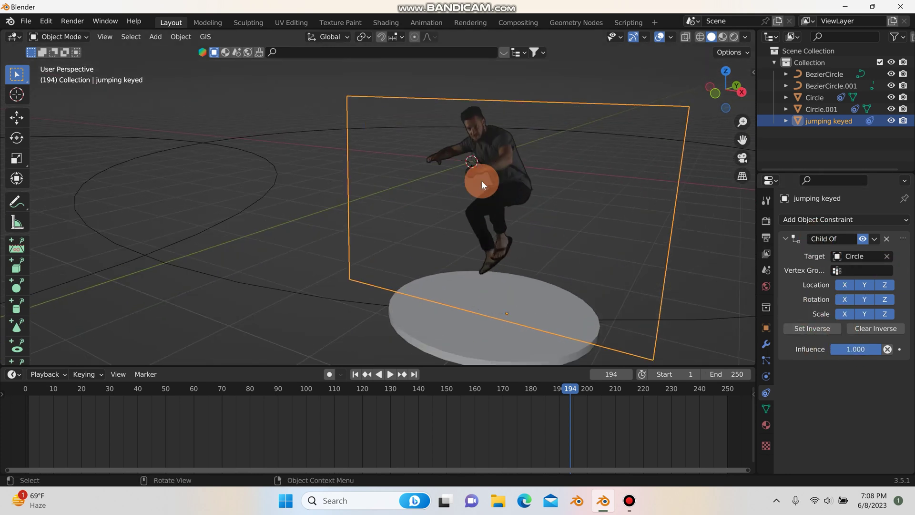
pyautogui.scroll(-5, 533, 200)
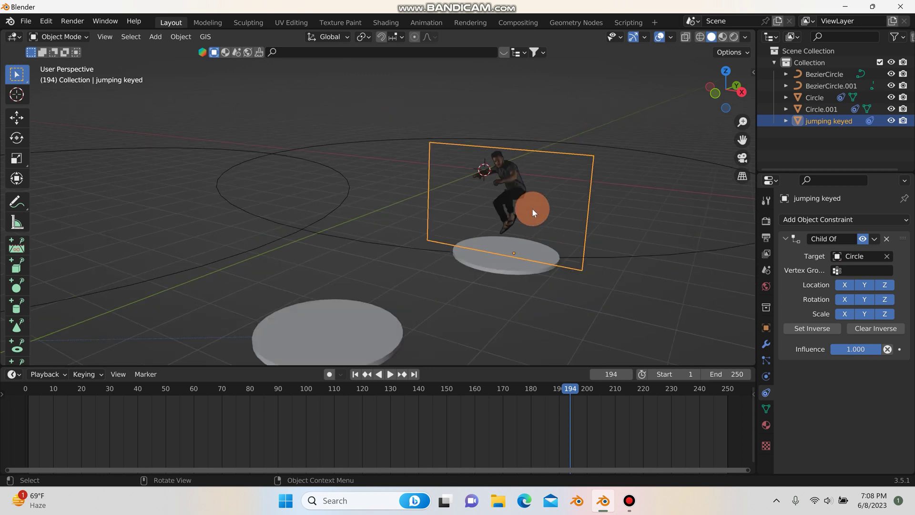
pyautogui.moveTo(527, 212); pyautogui.dragTo(547, 343, button='middle')
pyautogui.moveTo(569, 390); pyautogui.dragTo(539, 391)
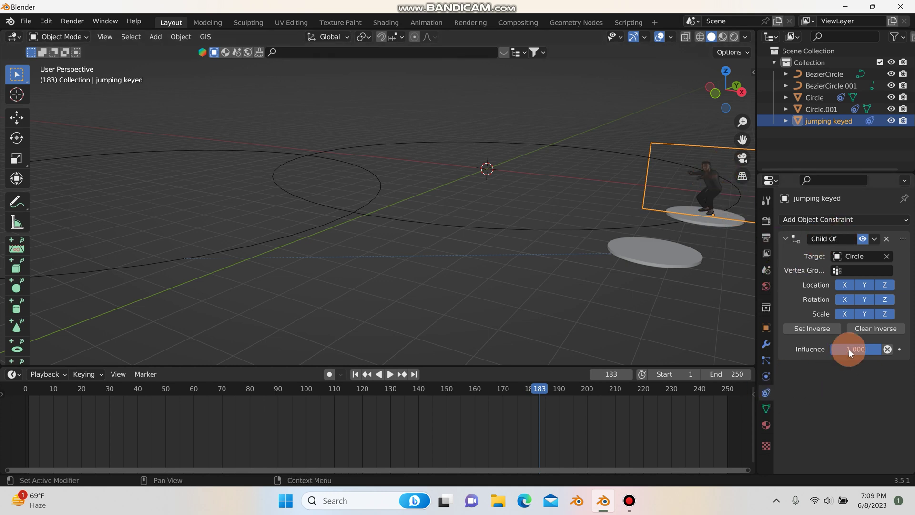
# Step: Keyframe the footage plane's Child Of influence at 1.000 on frame 183
pyautogui.press('i')
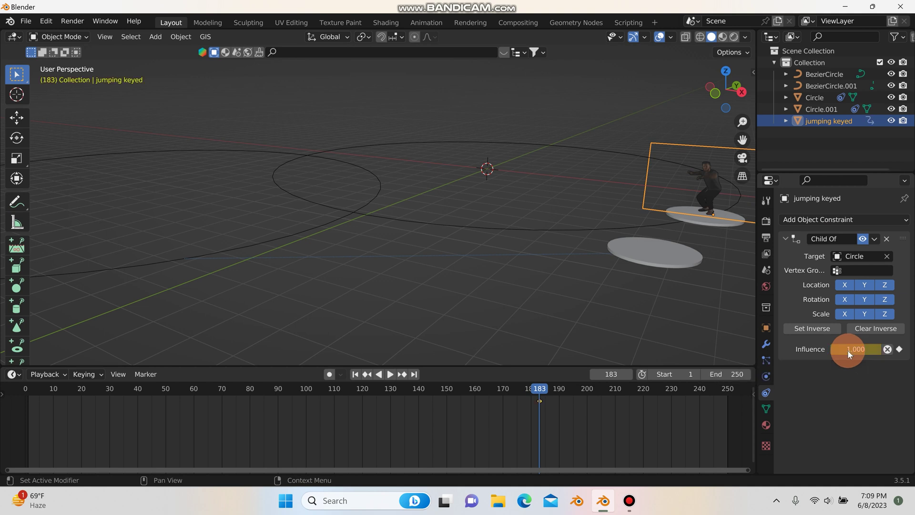
pyautogui.scroll(3, 530, 405)
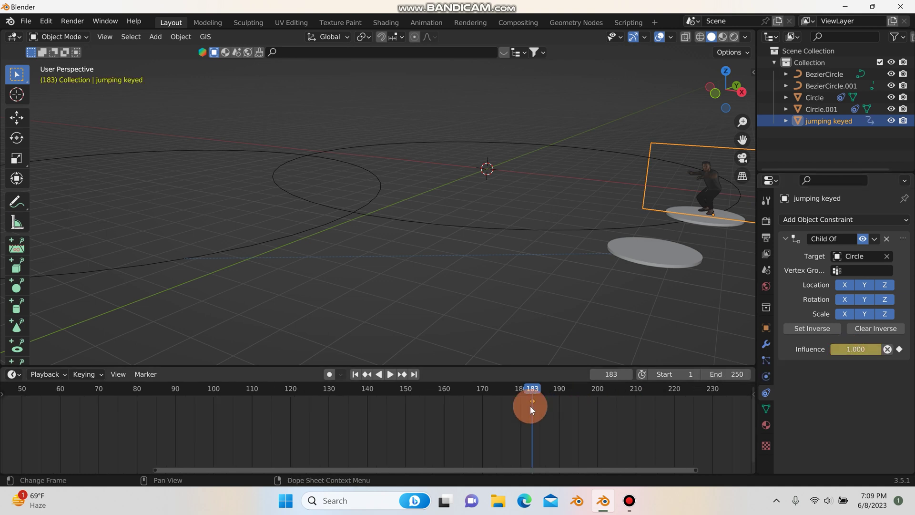
pyautogui.scroll(-3, 530, 404)
pyautogui.keyDown('shift'); pyautogui.moveTo(489, 263); pyautogui.dragTo(400, 269, button='middle'); pyautogui.keyUp('shift')
pyautogui.scroll(1, 520, 228)
pyautogui.scroll(3, 519, 225)
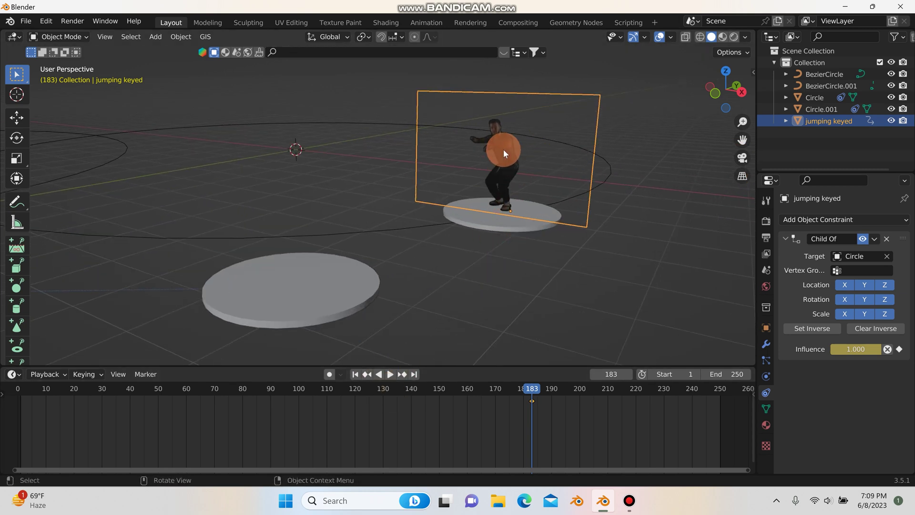
# Step: Try a Child Of influence of 0 at frame 187, then return to frame 183 without keying it
pyautogui.click(392, 375)
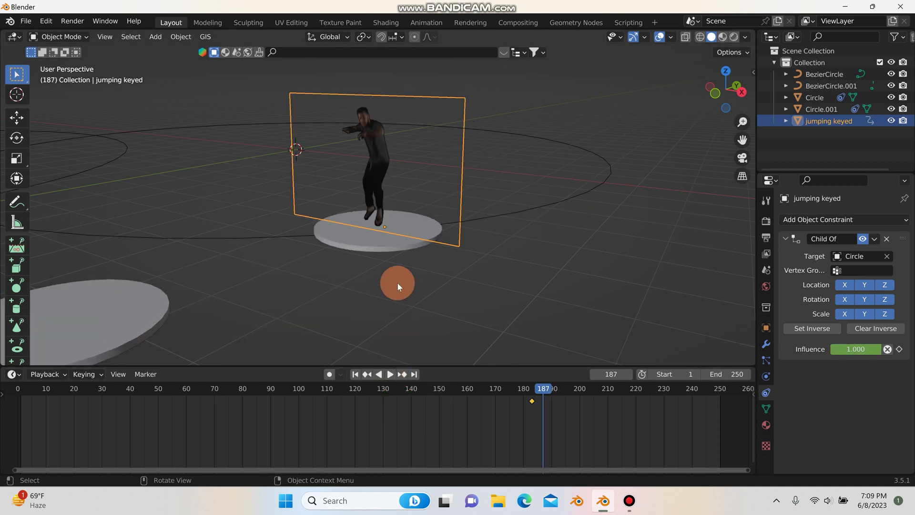
pyautogui.keyDown('shift'); pyautogui.moveTo(436, 275); pyautogui.dragTo(495, 262, button='middle'); pyautogui.keyUp('shift')
pyautogui.moveTo(876, 349); pyautogui.dragTo(824, 349)
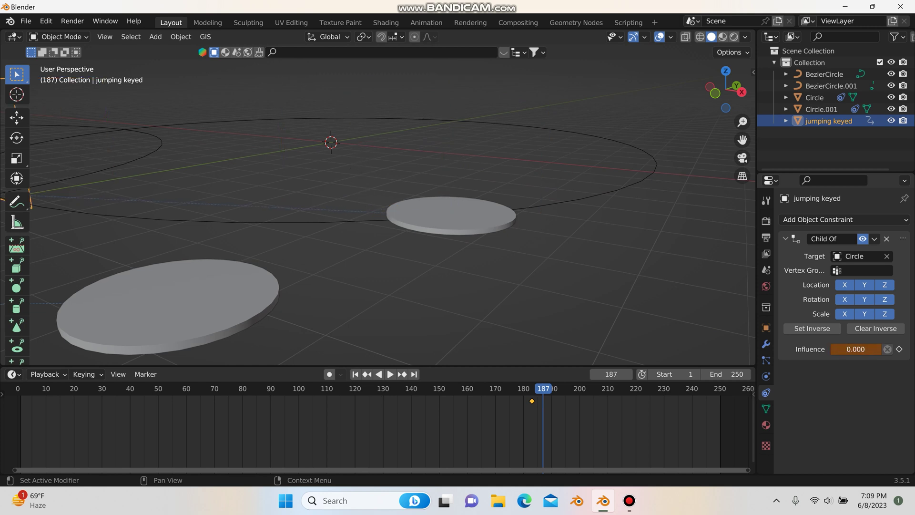
pyautogui.scroll(-5, 293, 265)
pyautogui.keyDown('shift'); pyautogui.moveTo(404, 246); pyautogui.dragTo(525, 230, button='middle'); pyautogui.keyUp('shift')
pyautogui.scroll(3, 420, 210)
pyautogui.keyDown('ctrl'); pyautogui.moveTo(300, 230); pyautogui.dragTo(378, 204, button='middle'); pyautogui.keyUp('ctrl')
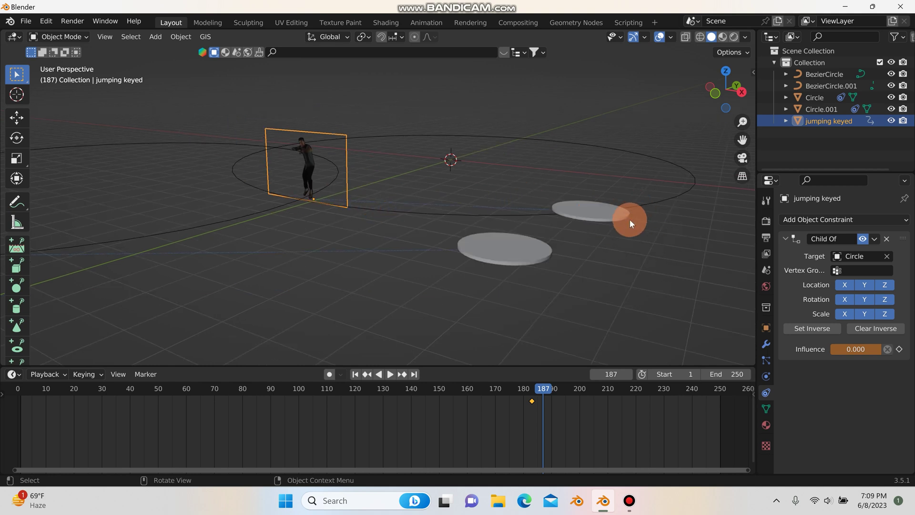
pyautogui.press('Down')
pyautogui.scroll(3, 659, 211)
pyautogui.scroll(2, 536, 370)
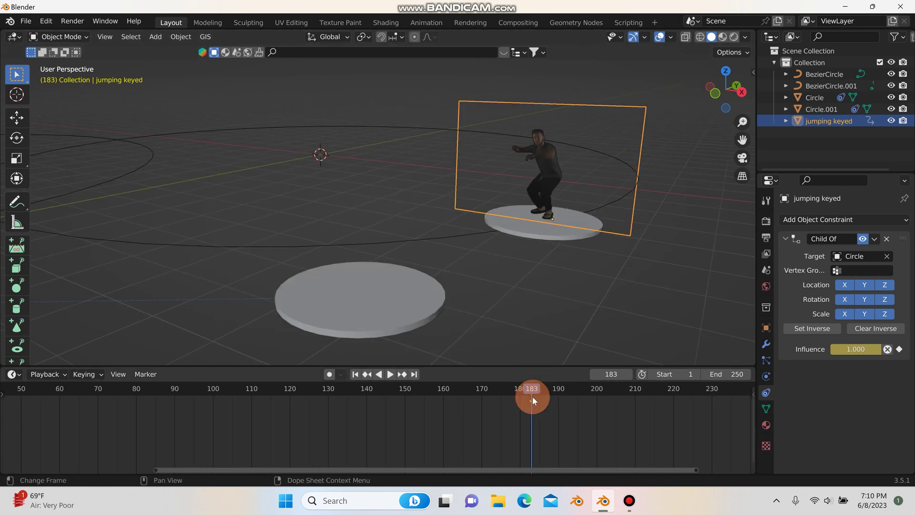
# Step: Insert a Location, Rotation & Scale keyframe for the footage plane at frame 183
pyautogui.click(553, 170)
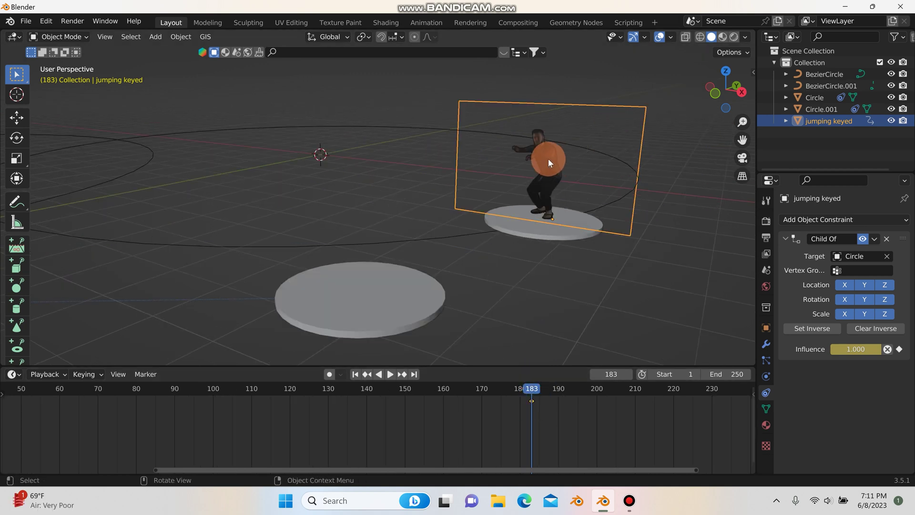
pyautogui.press('i')
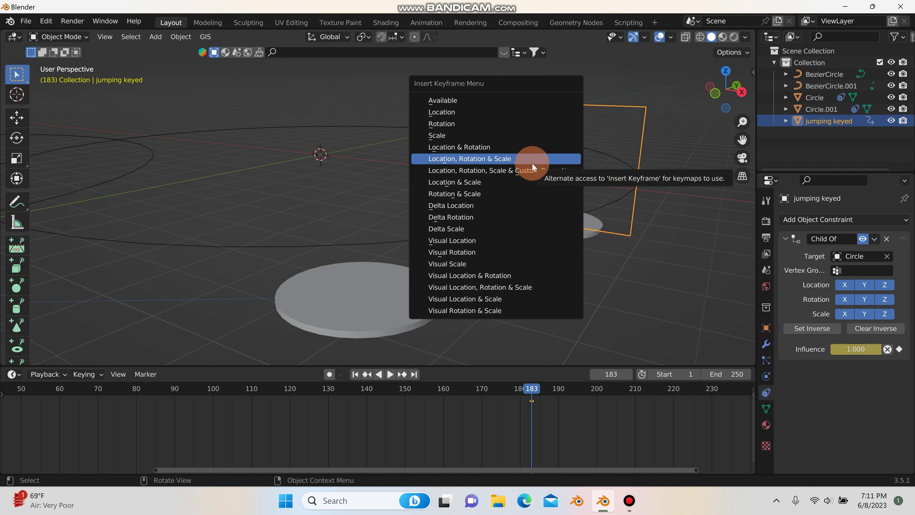
pyautogui.click(527, 162)
# Step: Set the Child Of influence to 0 at frame 184 and keyframe it
pyautogui.scroll(3, 522, 206)
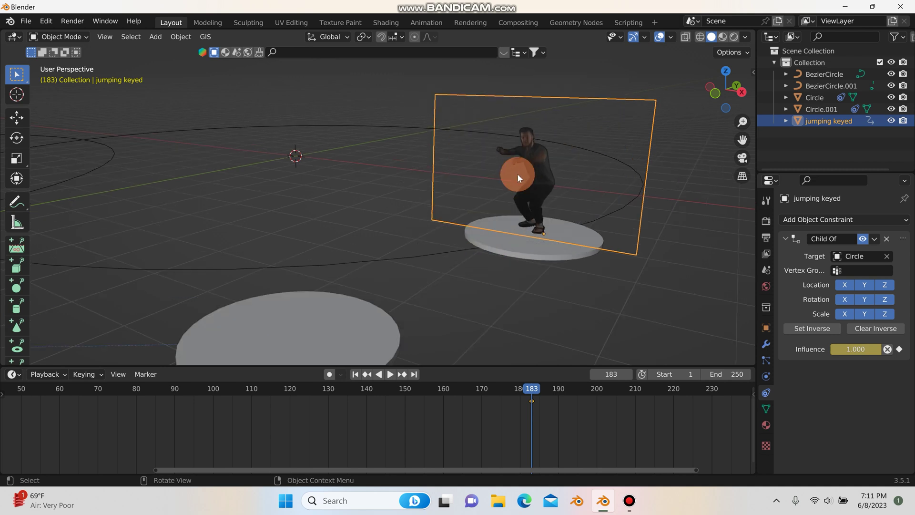
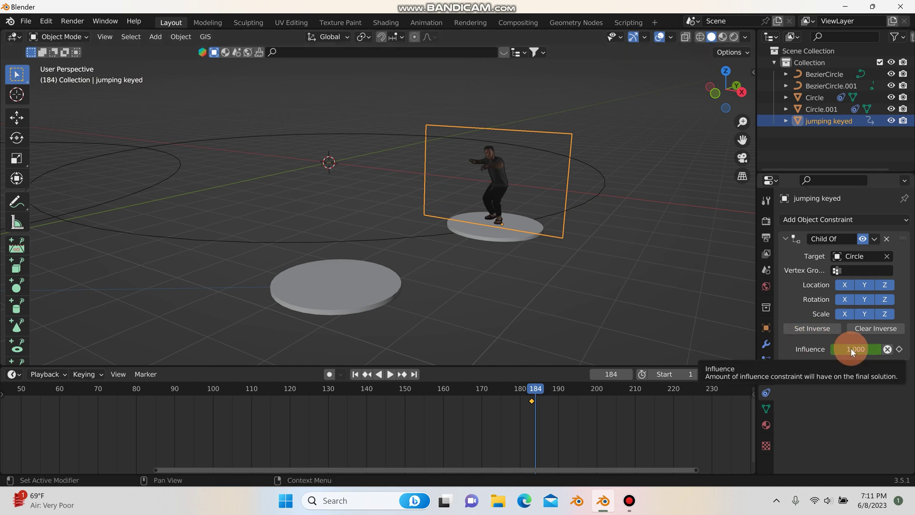
pyautogui.moveTo(851, 348); pyautogui.dragTo(808, 348)
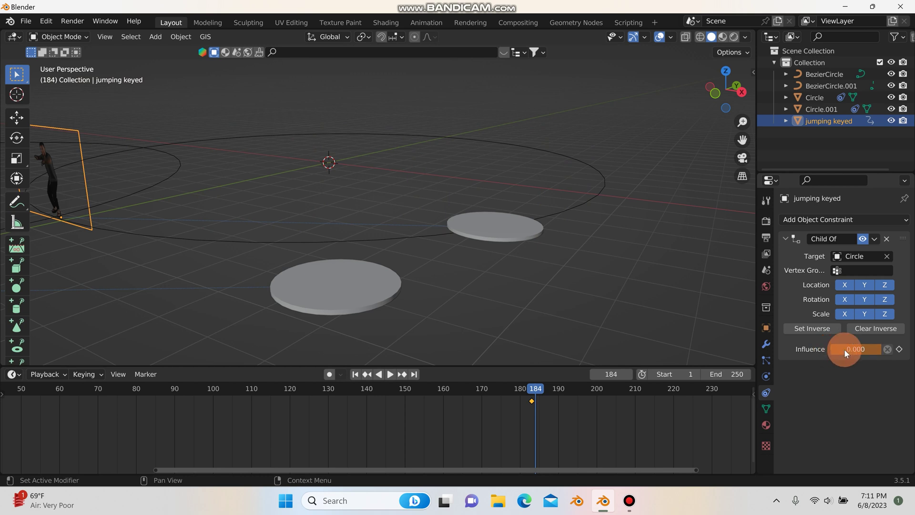
pyautogui.press('i')
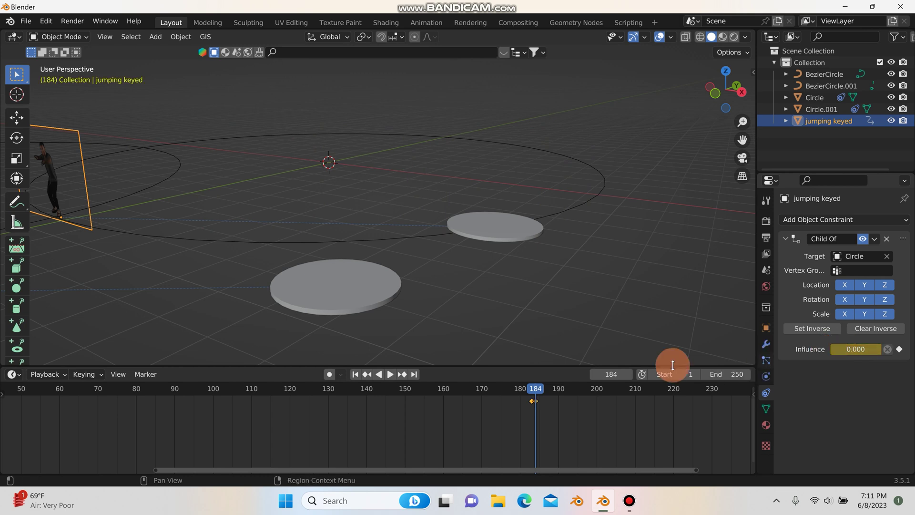
# Step: Move the footage plane back onto the first disc by about 7.93 m in X and 4.95 m in Y, and keyframe it at frame 184
pyautogui.press('KP_7')
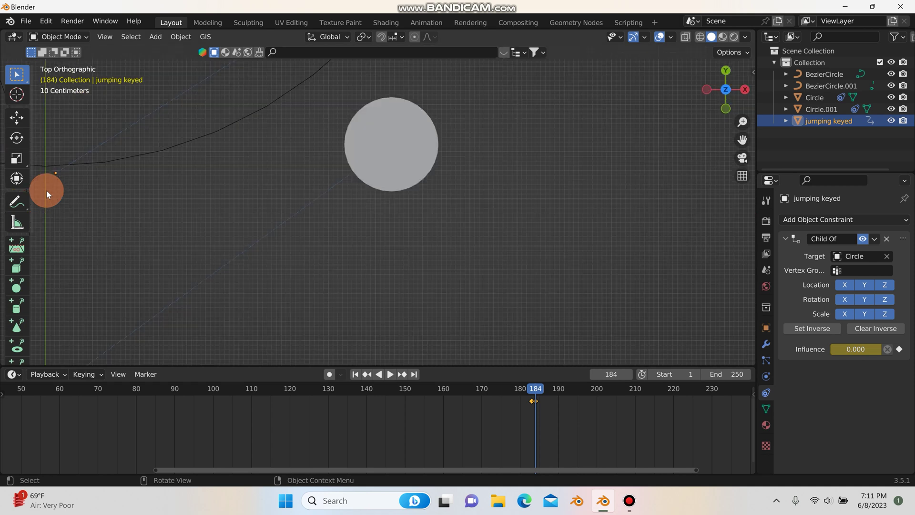
pyautogui.scroll(-5, 143, 232)
pyautogui.keyDown('shift'); pyautogui.moveTo(159, 229); pyautogui.dragTo(147, 256, button='middle'); pyautogui.keyUp('shift')
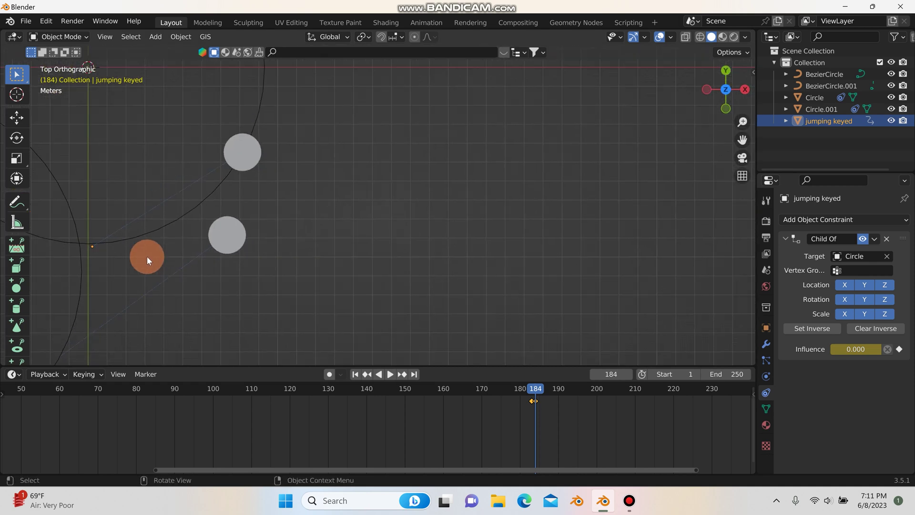
pyautogui.press('g')
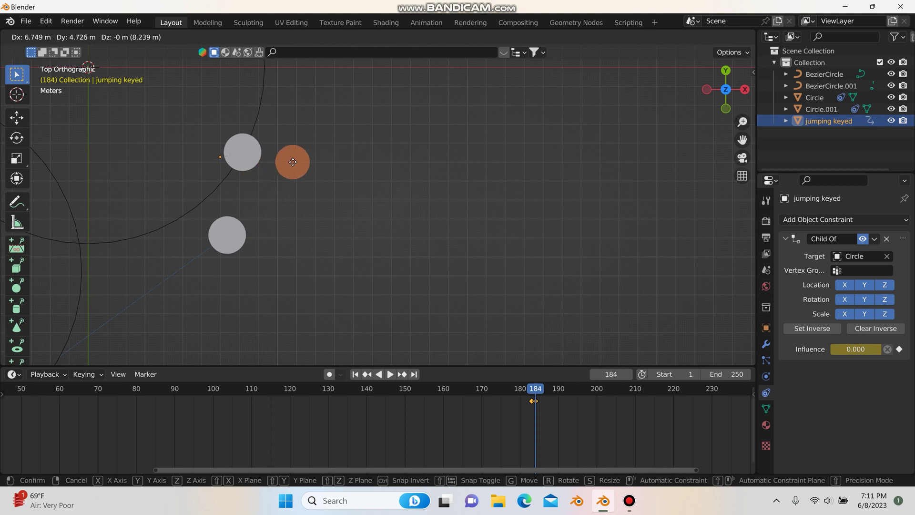
pyautogui.click(266, 153)
pyautogui.moveTo(266, 153); pyautogui.dragTo(347, 135, button='middle')
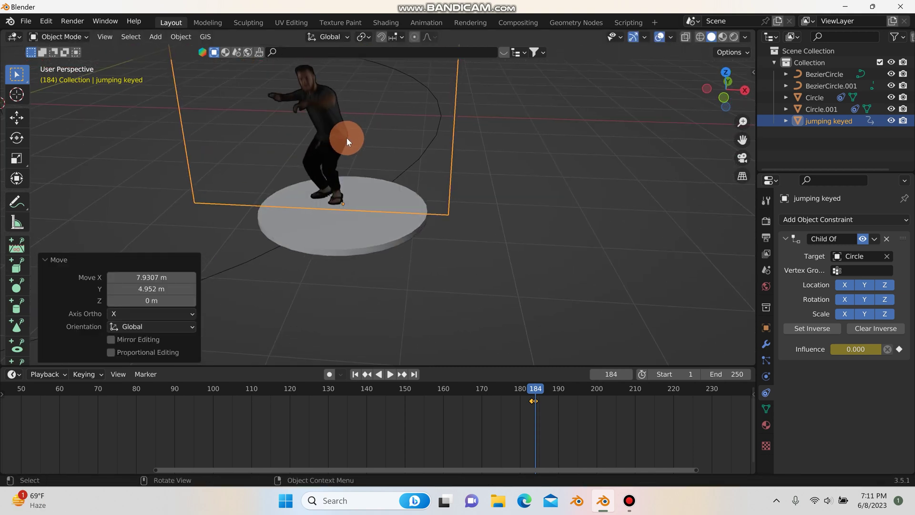
pyautogui.press('i')
pyautogui.click(347, 138)
pyautogui.scroll(-4, 370, 189)
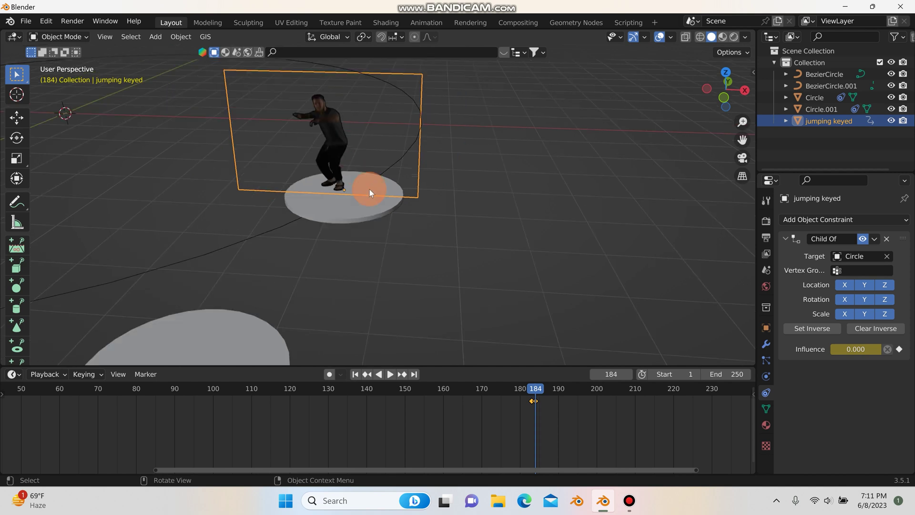
# Step: Play on from frame 183 and examine from several angles how the man leaves the first disc
pyautogui.moveTo(536, 391); pyautogui.dragTo(530, 389)
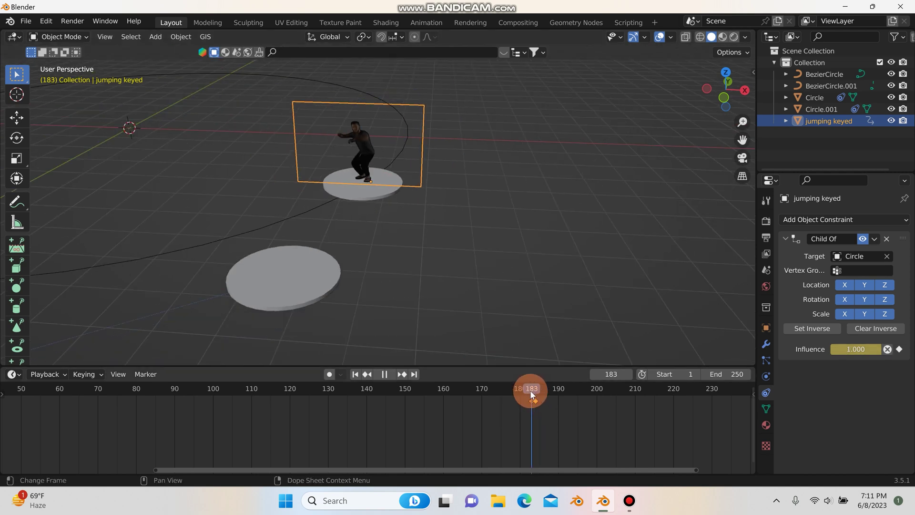
pyautogui.click(390, 374)
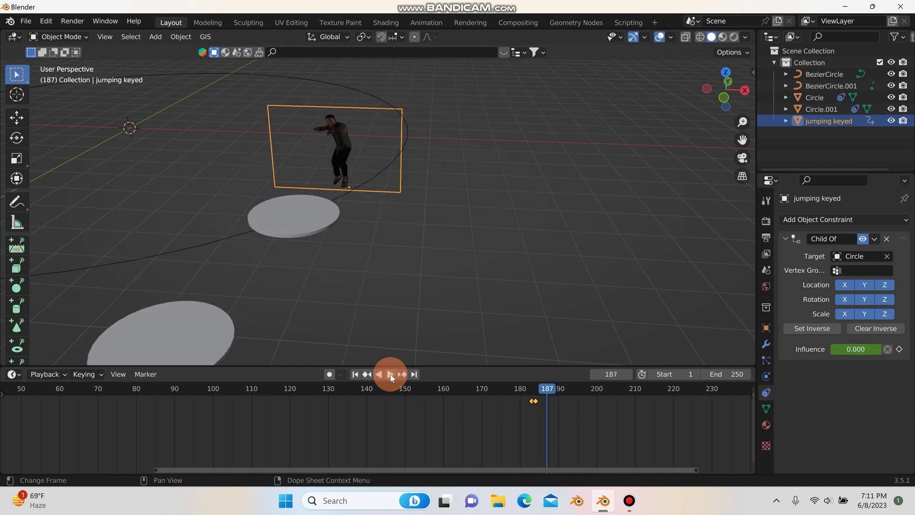
pyautogui.click(390, 374)
pyautogui.click(343, 151)
pyautogui.moveTo(283, 194); pyautogui.dragTo(418, 142, button='middle')
pyautogui.scroll(2, 418, 142)
pyautogui.keyDown('shift'); pyautogui.moveTo(486, 161); pyautogui.dragTo(538, 119, button='middle'); pyautogui.keyUp('shift')
pyautogui.scroll(-4, 574, 229)
pyautogui.moveTo(536, 233); pyautogui.dragTo(542, 182, button='middle')
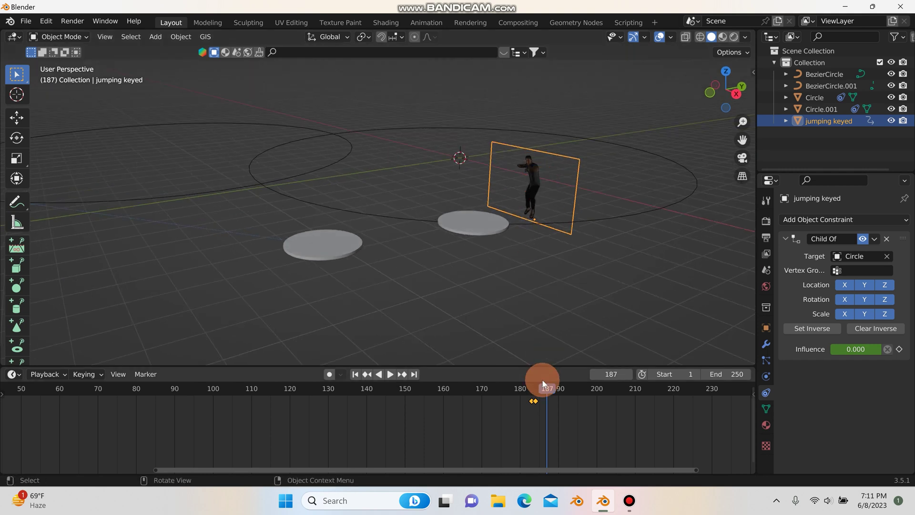
pyautogui.scroll(7, 530, 418)
pyautogui.moveTo(551, 390); pyautogui.dragTo(536, 393)
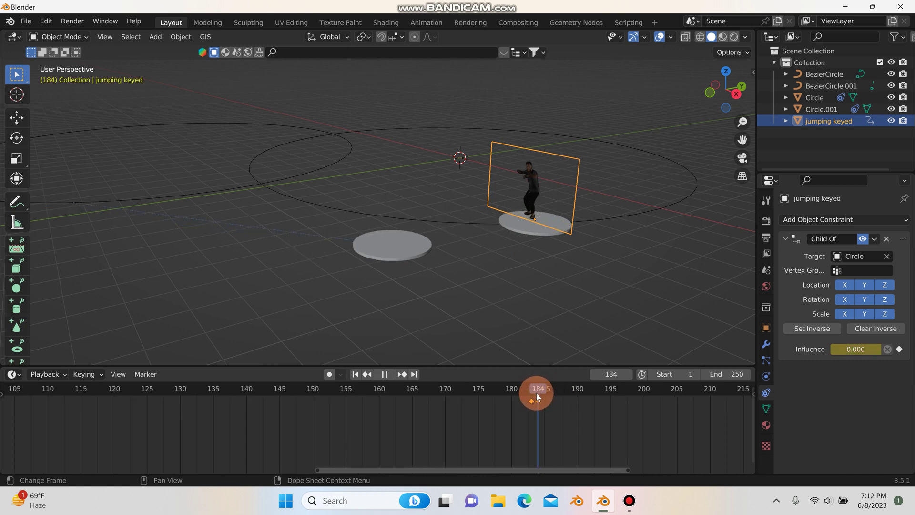
pyautogui.click(559, 204)
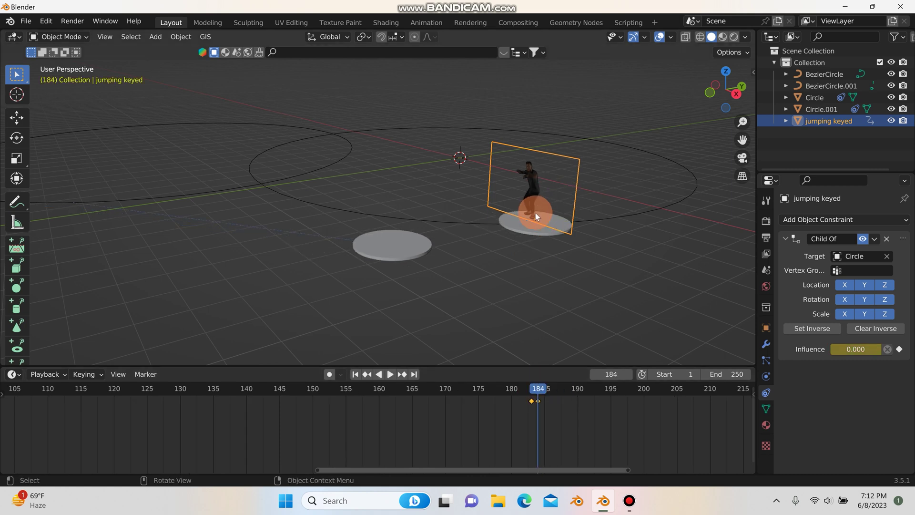
# Step: At frame 195, move the plane onto the second disc by about -5.55 m in X and -8.54 m in Y, and keyframe Location, Rotation & Scale
pyautogui.moveTo(538, 389); pyautogui.dragTo(609, 396)
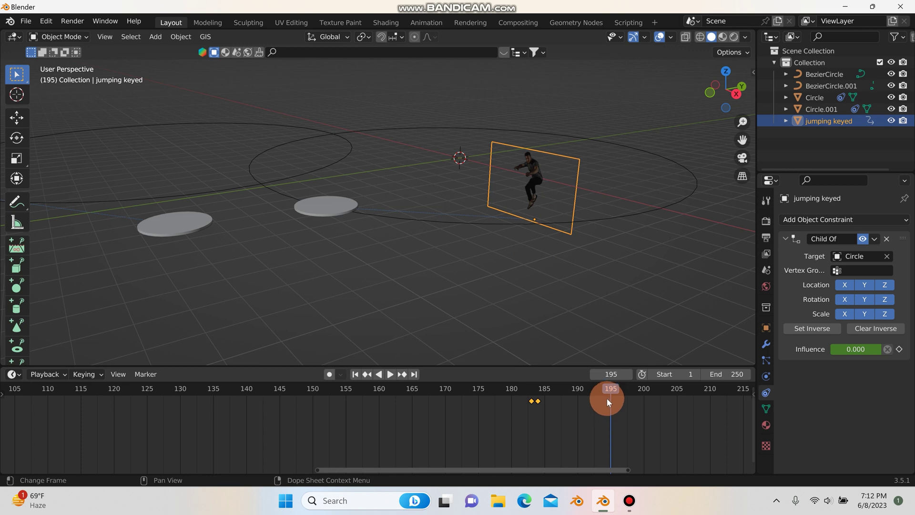
pyautogui.press('KP_7')
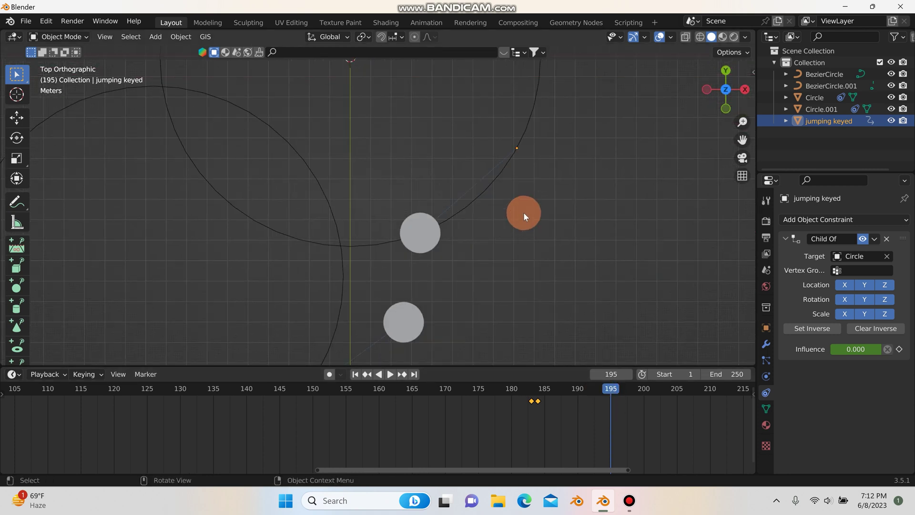
pyautogui.press('g')
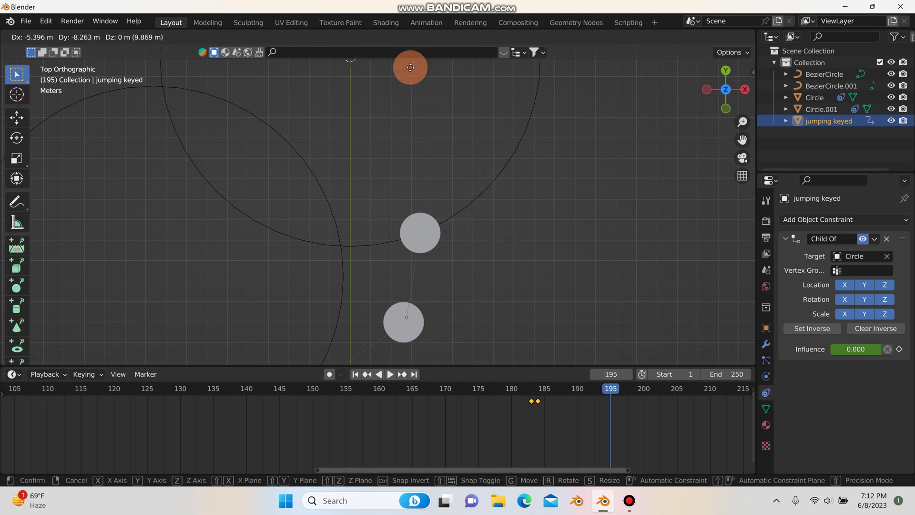
pyautogui.click(410, 67)
pyautogui.moveTo(406, 223); pyautogui.dragTo(444, 205, button='middle')
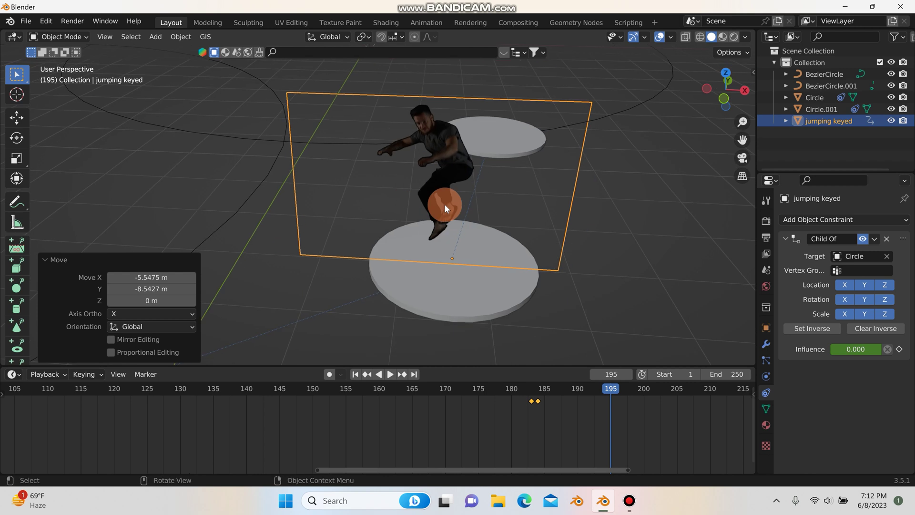
pyautogui.press('i')
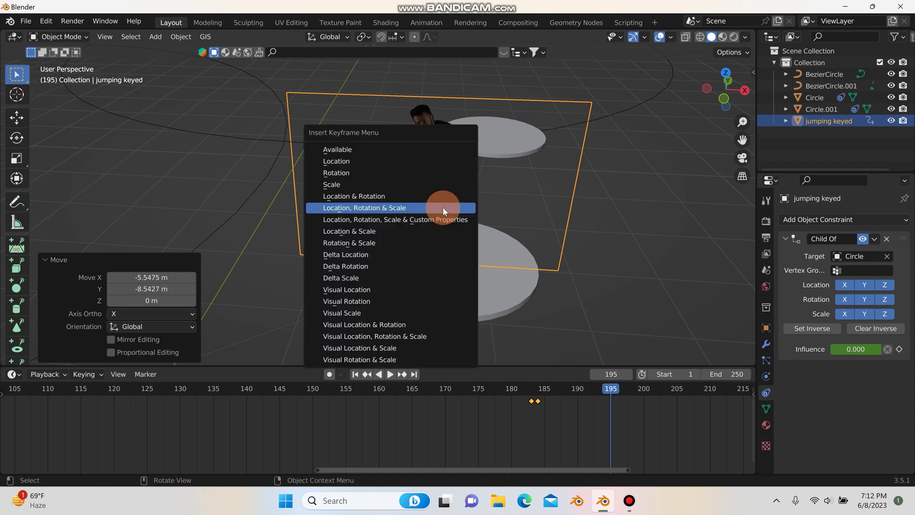
pyautogui.click(445, 207)
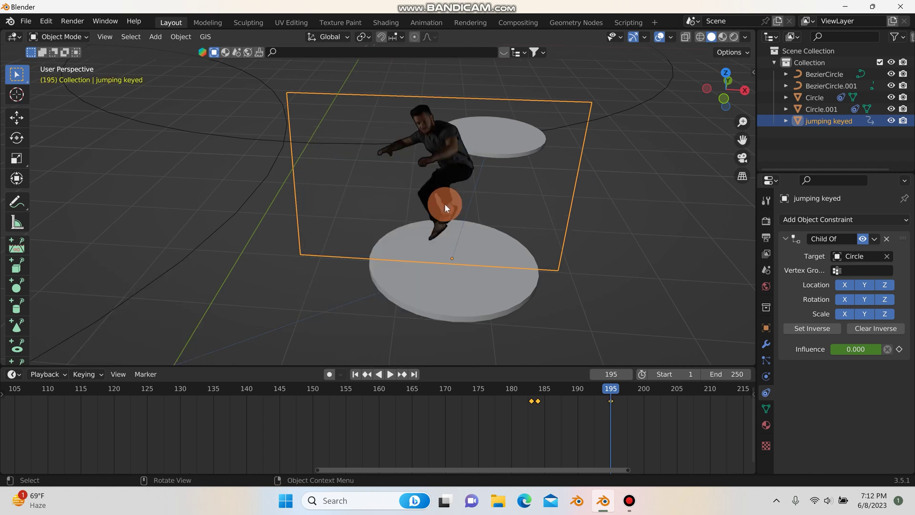
# Step: Play the jump from about frame 179 and check how the man travels from the first disc to the second
pyautogui.moveTo(621, 293); pyautogui.dragTo(572, 258, button='middle')
pyautogui.moveTo(607, 391); pyautogui.dragTo(545, 400)
pyautogui.moveTo(582, 348); pyautogui.dragTo(580, 228, button='middle')
pyautogui.click(539, 279)
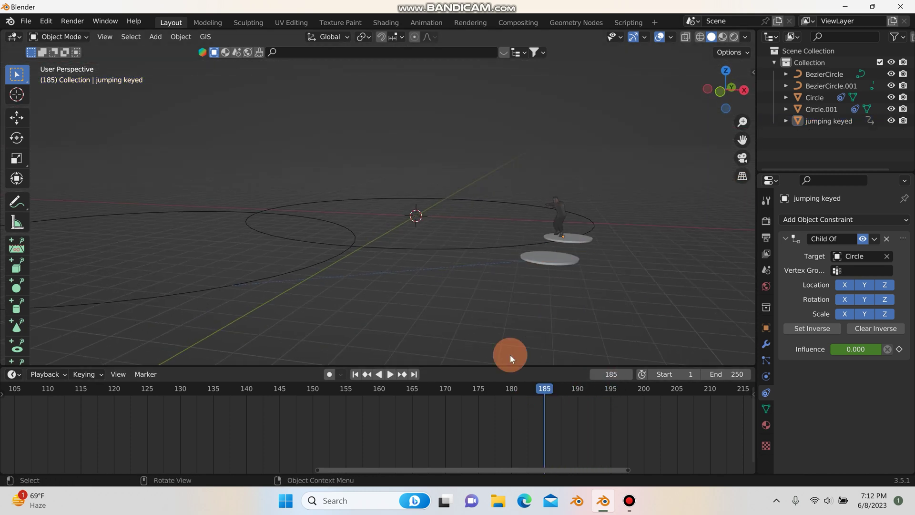
pyautogui.moveTo(492, 384); pyautogui.dragTo(511, 387)
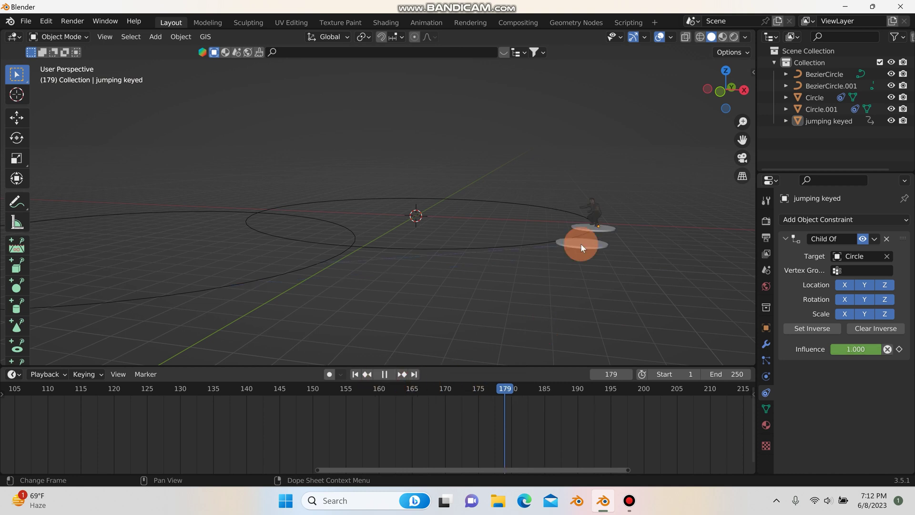
pyautogui.click(602, 210)
pyautogui.click(392, 374)
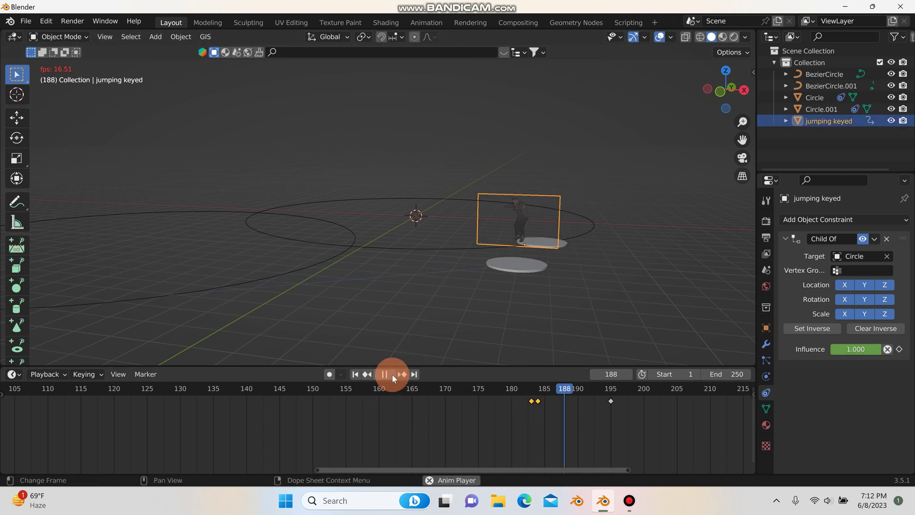
pyautogui.click(388, 373)
pyautogui.moveTo(404, 257); pyautogui.dragTo(514, 262, button='middle')
# Step: Lower the footage plane by about 0.46 m in Z at frame 196 to bring the man's feet down to the second disc
pyautogui.moveTo(695, 388); pyautogui.dragTo(610, 405)
pyautogui.scroll(3, 471, 221)
pyautogui.keyDown('shift'); pyautogui.moveTo(471, 221); pyautogui.dragTo(488, 206, button='middle'); pyautogui.keyUp('shift')
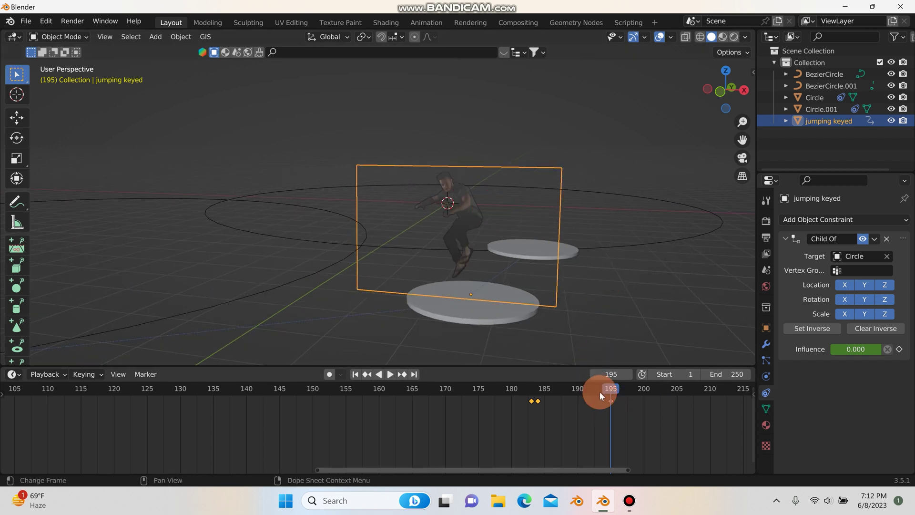
pyautogui.press('space')
pyautogui.moveTo(611, 389); pyautogui.dragTo(616, 392)
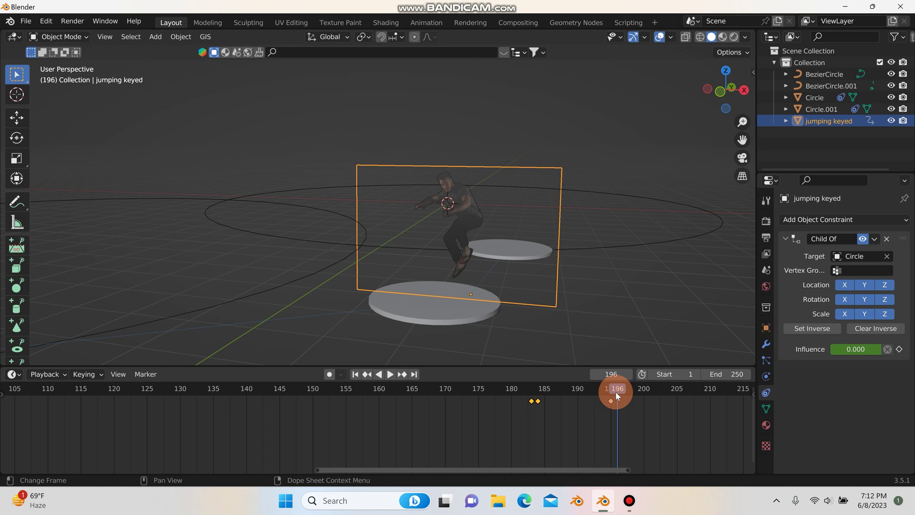
pyautogui.moveTo(475, 253); pyautogui.dragTo(470, 295)
pyautogui.press('z')
pyautogui.scroll(2, 476, 288)
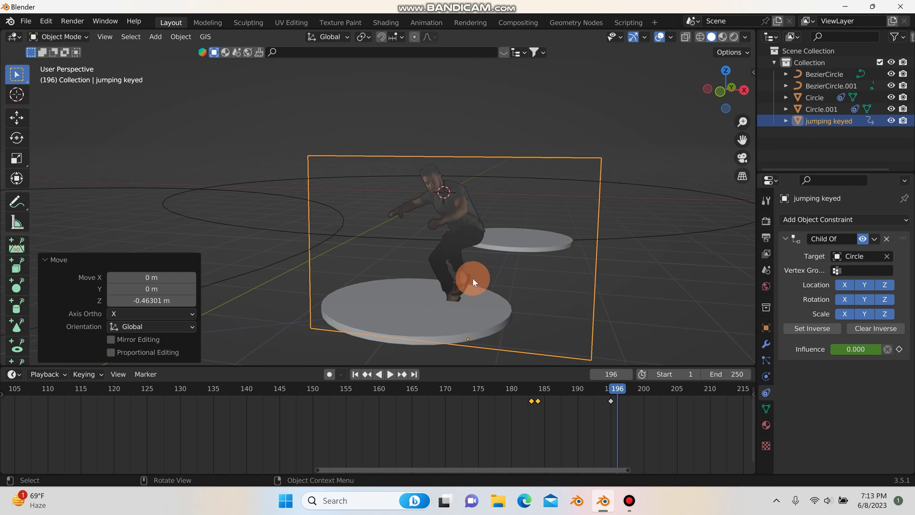
# Step: Keyframe the footage plane at frame 196 and play on to about frame 202 to check its motion against the second disc
pyautogui.press('i')
pyautogui.click(473, 277)
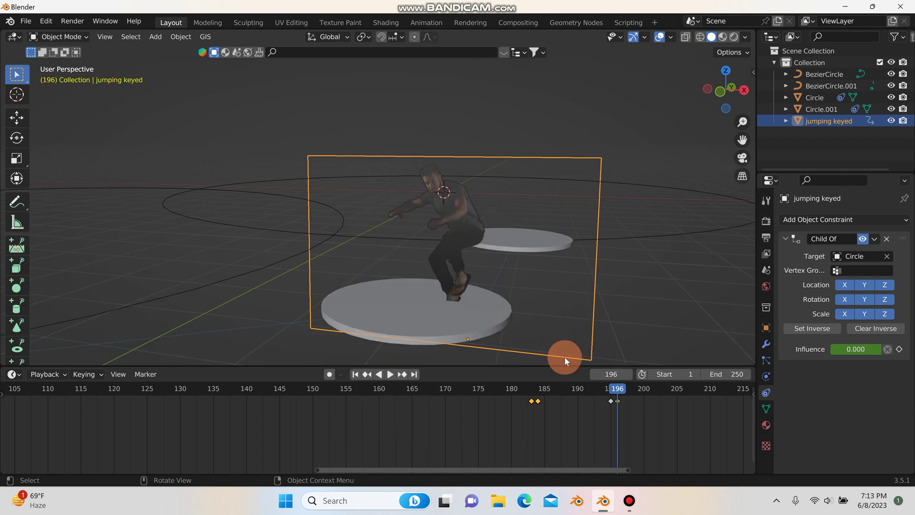
pyautogui.click(390, 374)
pyautogui.click(390, 374)
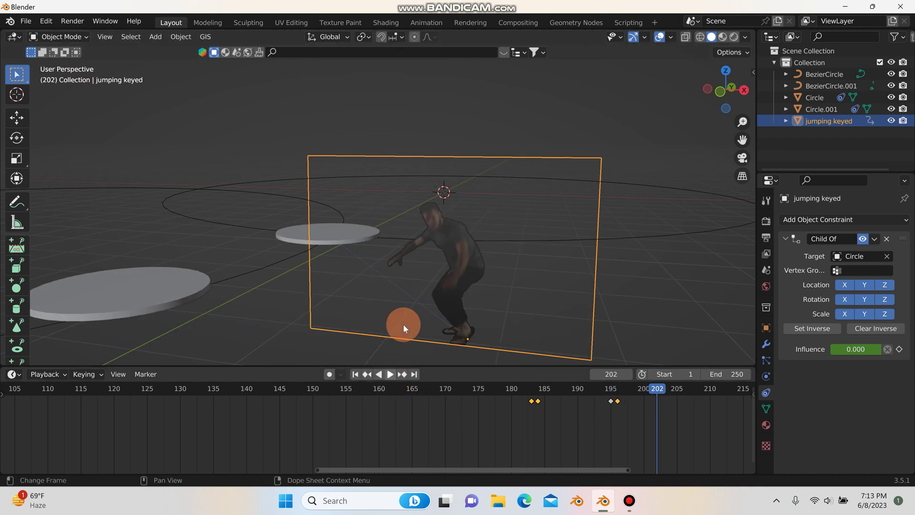
pyautogui.scroll(-1, 421, 313)
pyautogui.keyDown('shift'); pyautogui.moveTo(478, 282); pyautogui.dragTo(529, 251, button='middle'); pyautogui.keyUp('shift')
# Step: Return to frame 196 and add a second Child Of constraint to the footage plane
pyautogui.moveTo(658, 389); pyautogui.dragTo(617, 397)
pyautogui.click(508, 242)
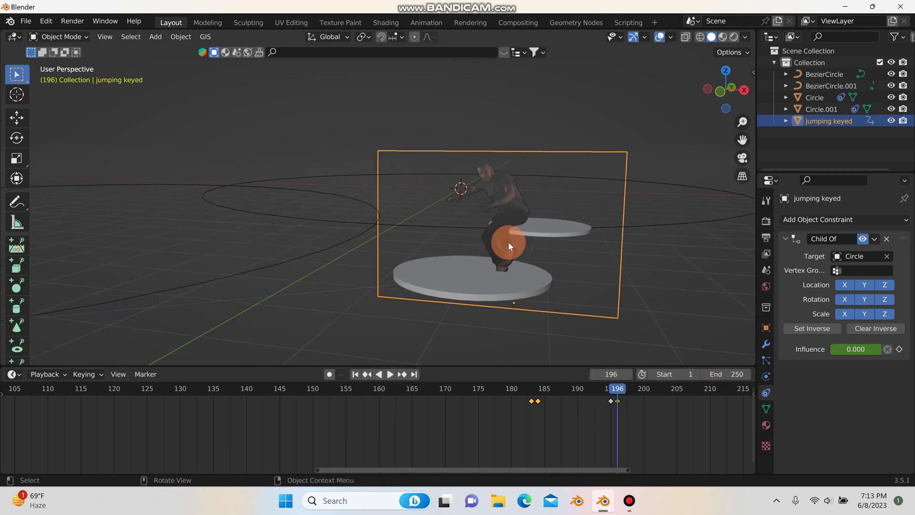
pyautogui.scroll(2, 508, 241)
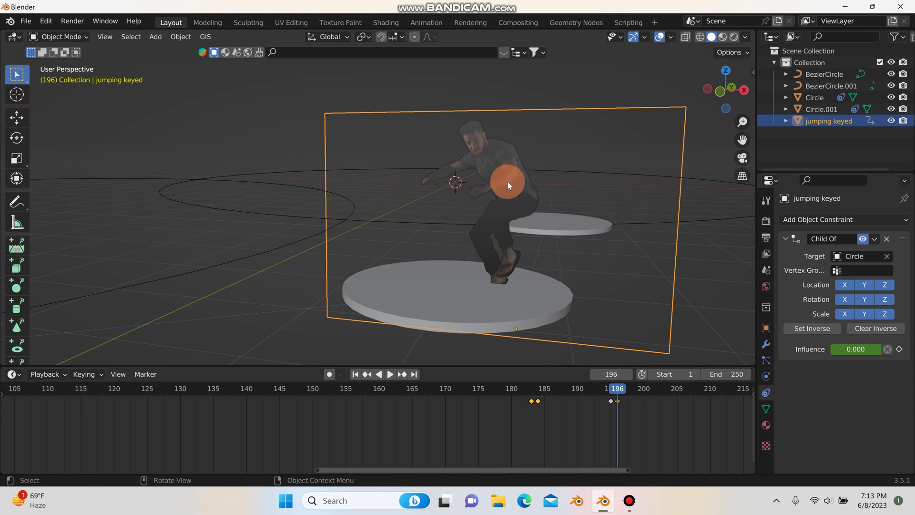
pyautogui.click(817, 218)
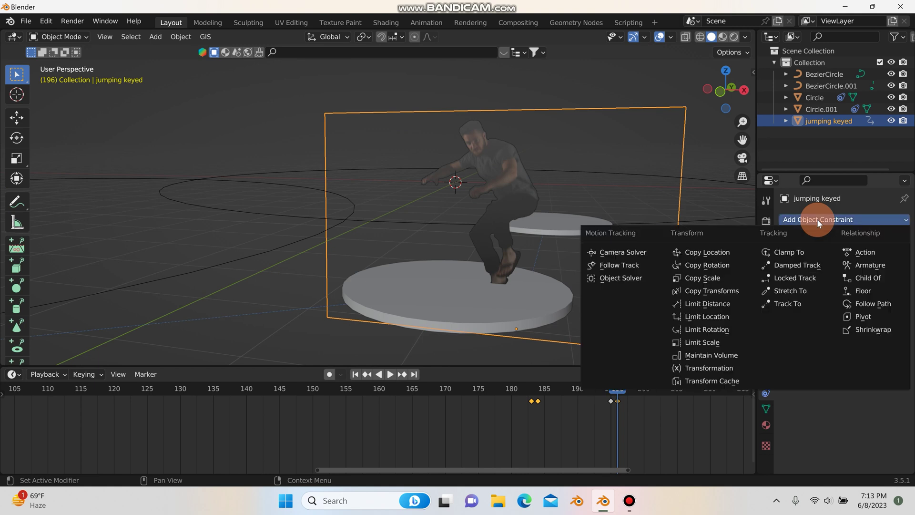
pyautogui.click(865, 278)
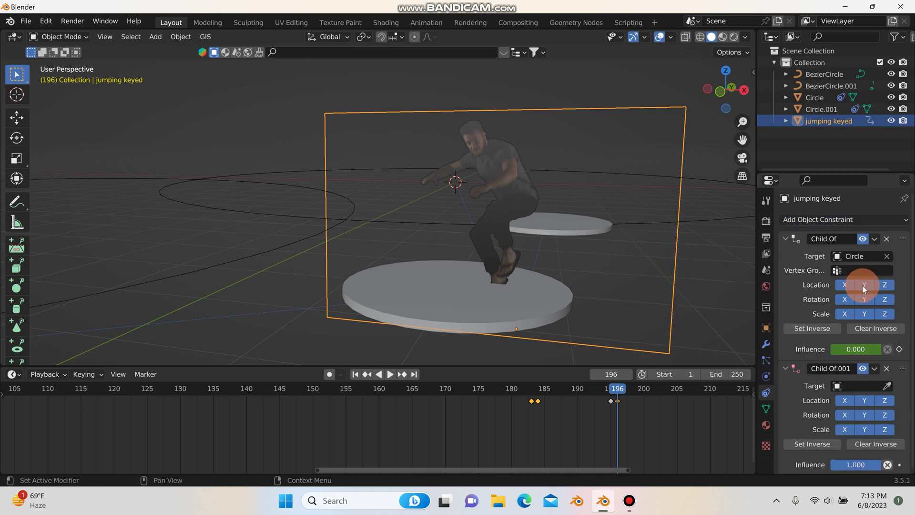
pyautogui.moveTo(785, 356); pyautogui.dragTo(786, 340, button='middle')
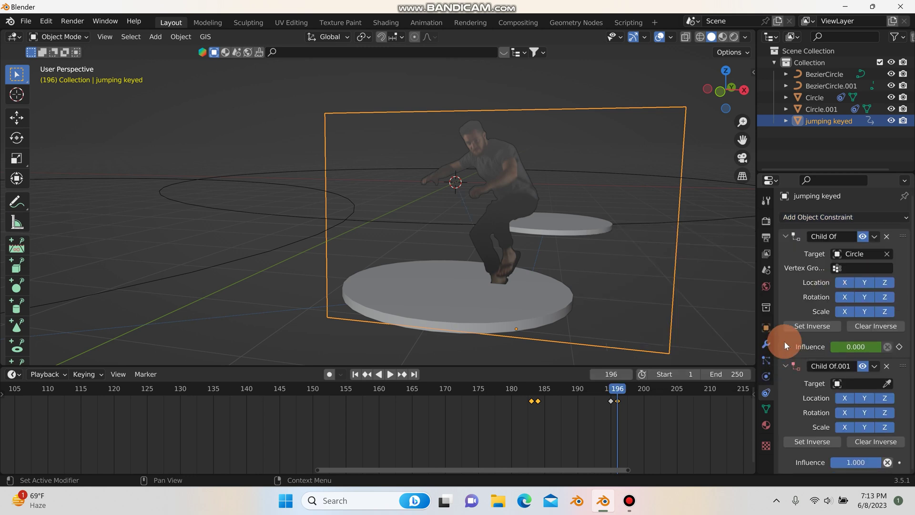
# Step: At frame 195, set the second Child Of constraint's influence to 0.000 and keyframe it
pyautogui.moveTo(865, 463); pyautogui.dragTo(612, 390)
pyautogui.click(617, 389)
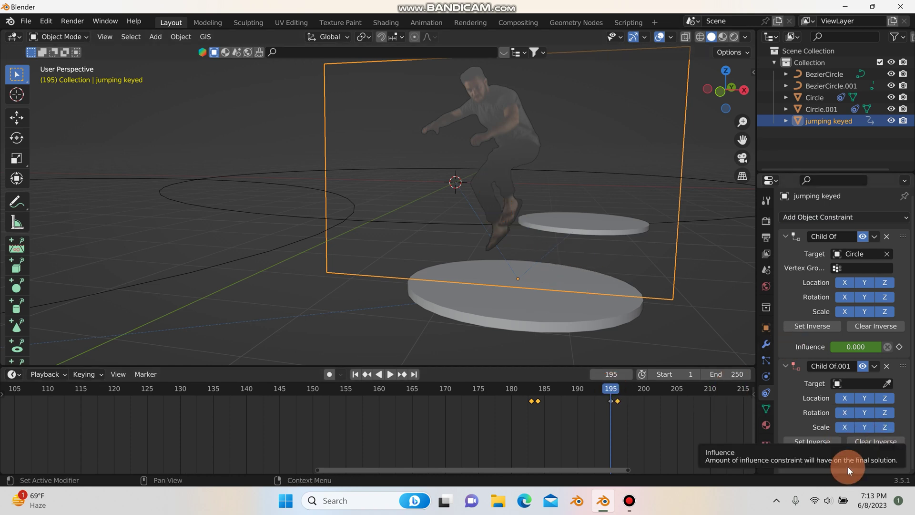
pyautogui.press('i')
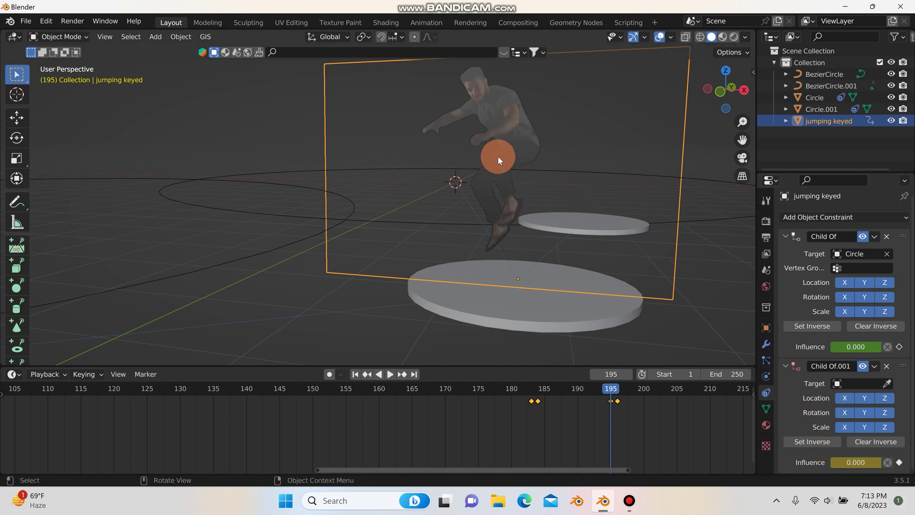
# Step: At frame 196, keyframe the second Child Of constraint's influence at 1.000 and set its target to Circle.001
pyautogui.press('space')
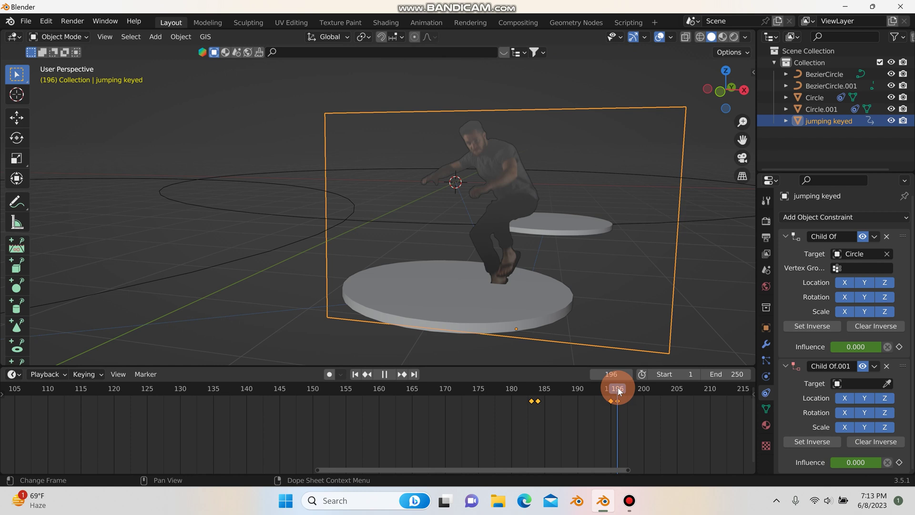
pyautogui.click(845, 464)
pyautogui.moveTo(849, 462); pyautogui.dragTo(882, 462)
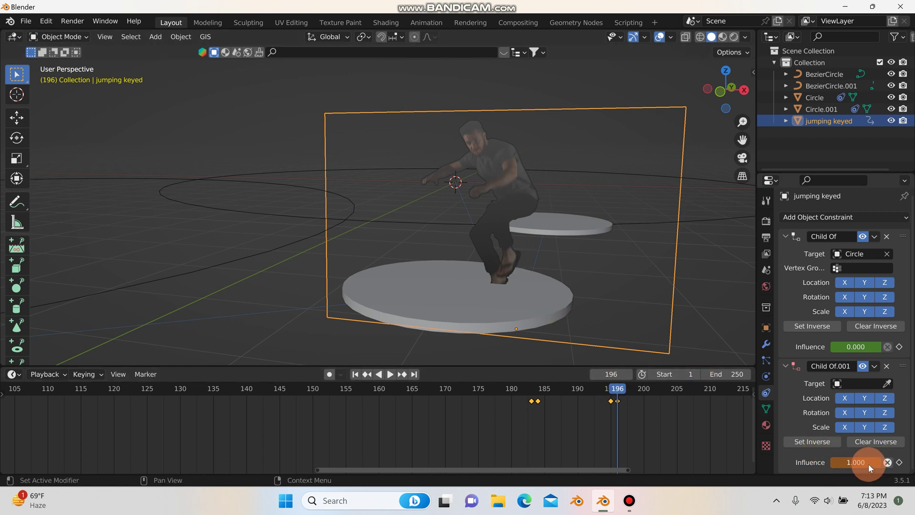
pyautogui.press('i')
pyautogui.click(857, 382)
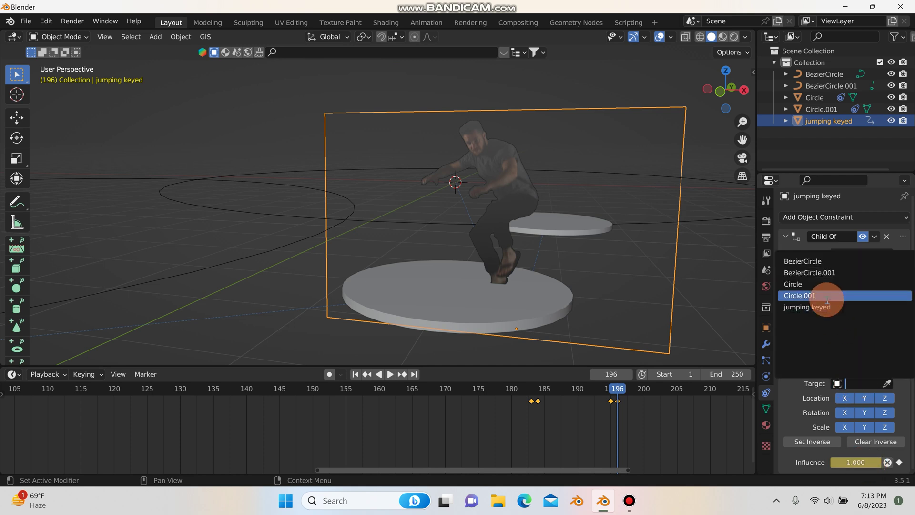
pyautogui.click(827, 298)
# Step: Play the animation from frame 185 to about frame 229 and examine how the man rides the second disc after the jump
pyautogui.moveTo(619, 390); pyautogui.dragTo(546, 386)
pyautogui.scroll(-2, 567, 303)
pyautogui.keyDown('shift'); pyautogui.moveTo(641, 303); pyautogui.dragTo(444, 374, button='middle'); pyautogui.keyUp('shift')
pyautogui.click(578, 310)
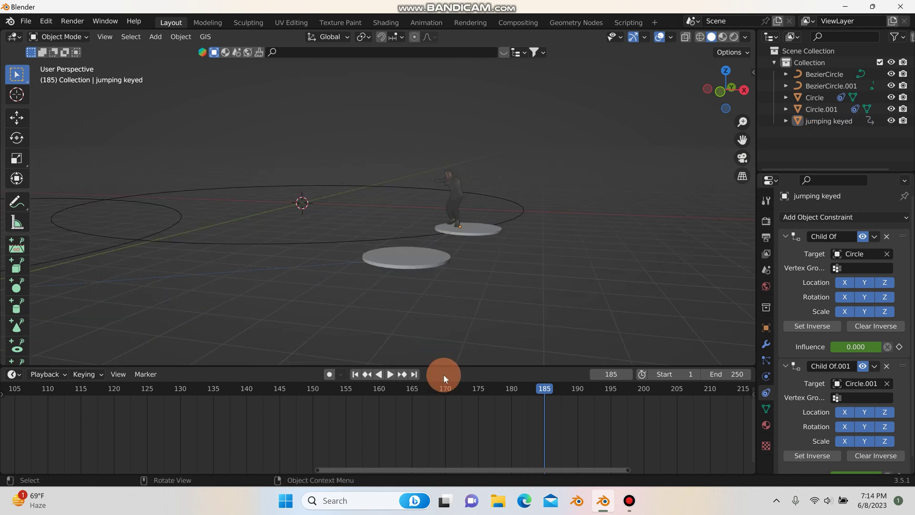
pyautogui.click(390, 376)
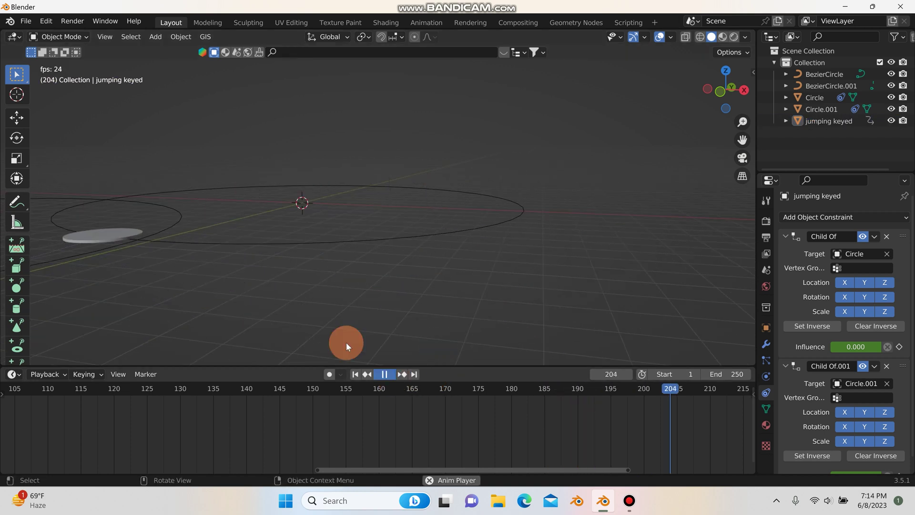
pyautogui.press('space')
pyautogui.moveTo(431, 256); pyautogui.dragTo(362, 339, button='middle')
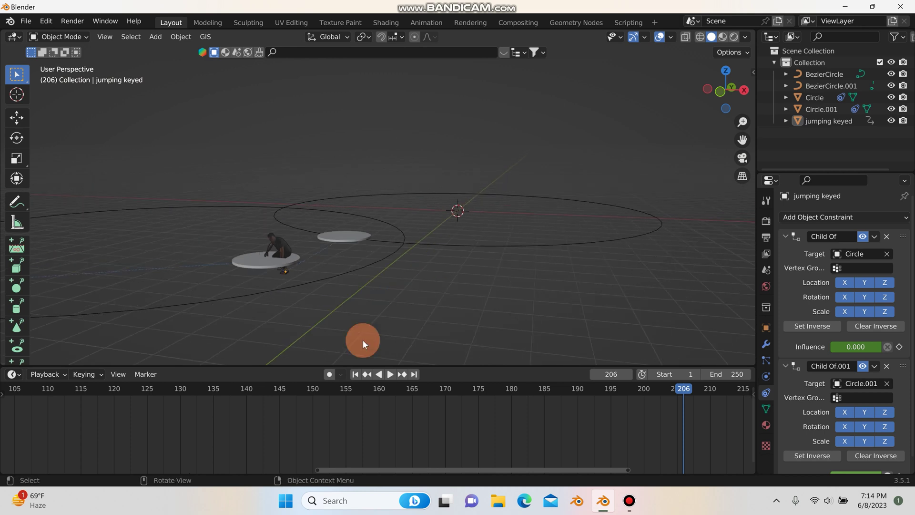
pyautogui.click(388, 375)
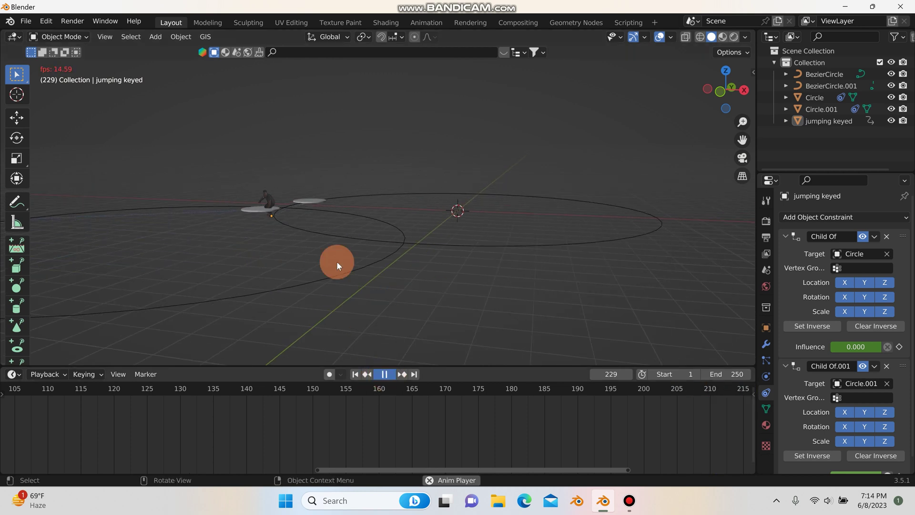
pyautogui.press('space')
pyautogui.scroll(5, 281, 205)
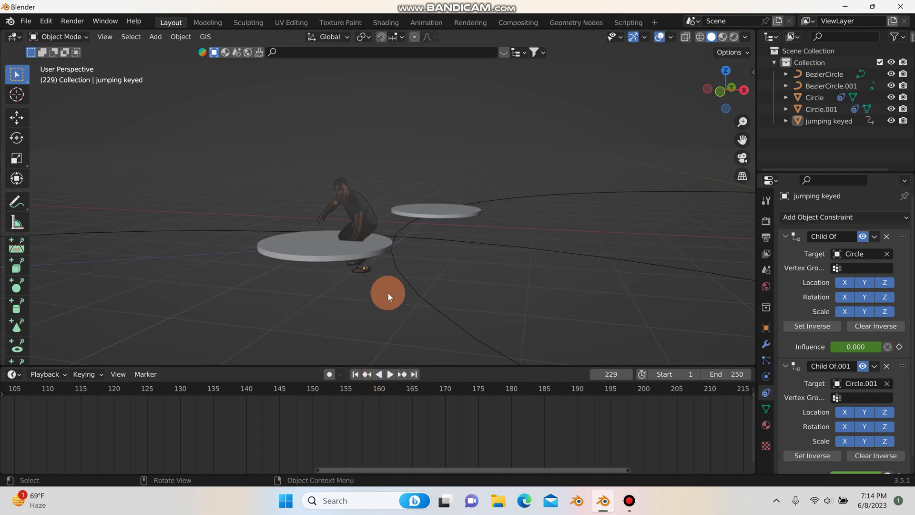
pyautogui.scroll(-8, 384, 291)
pyautogui.keyDown('shift'); pyautogui.moveTo(397, 284); pyautogui.dragTo(363, 256, button='middle'); pyautogui.keyUp('shift')
pyautogui.scroll(4, 353, 246)
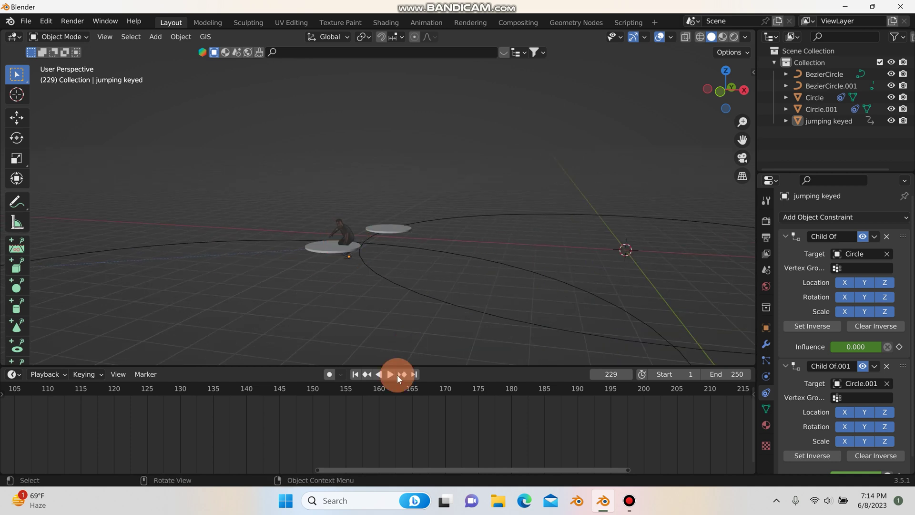
# Step: Go back to the first frame and on to frame 186, and inspect the man on the first disc before the jump
pyautogui.click(356, 374)
pyautogui.scroll(-1, 677, 295)
pyautogui.moveTo(569, 254); pyautogui.dragTo(574, 230, button='middle')
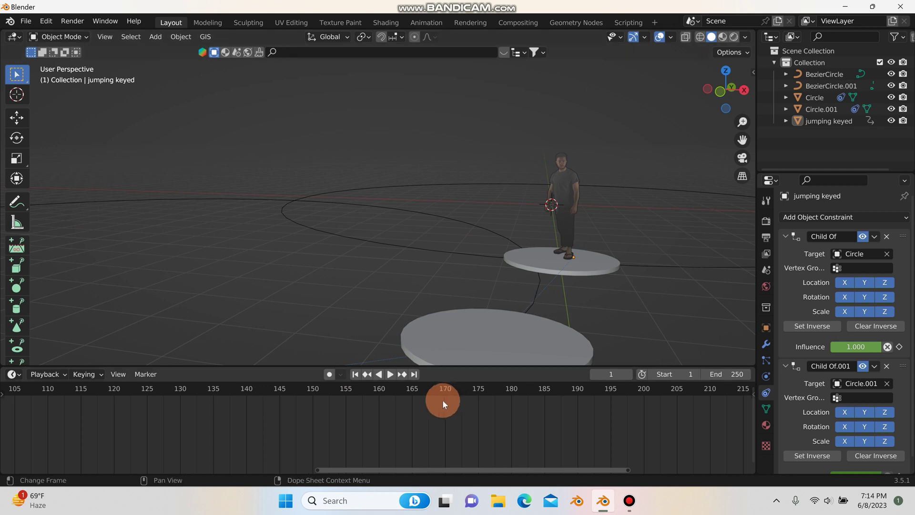
pyautogui.moveTo(443, 388); pyautogui.dragTo(553, 384)
pyautogui.scroll(-3, 548, 325)
pyautogui.keyDown('shift'); pyautogui.moveTo(332, 327); pyautogui.dragTo(33, 318, button='middle'); pyautogui.keyUp('shift')
pyautogui.scroll(6, 356, 319)
pyautogui.keyDown('shift'); pyautogui.moveTo(439, 265); pyautogui.dragTo(440, 277, button='middle'); pyautogui.keyUp('shift')
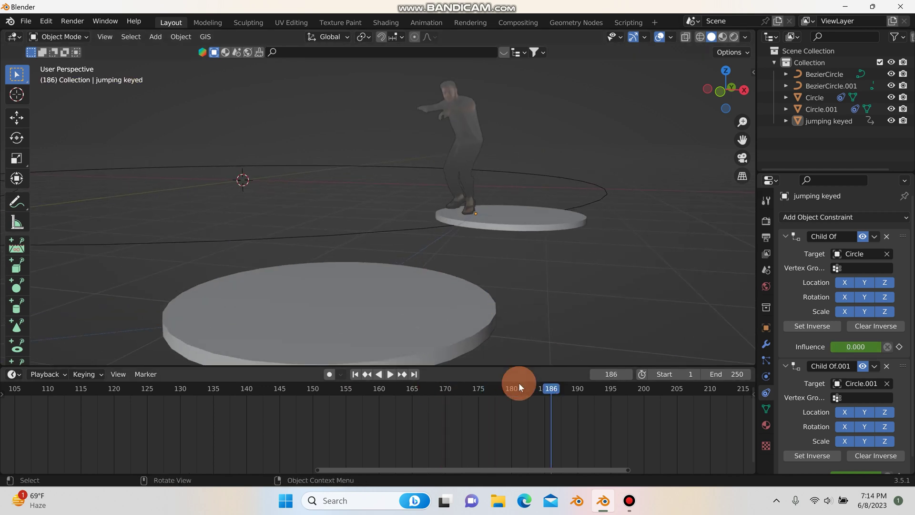
pyautogui.scroll(-8, 414, 334)
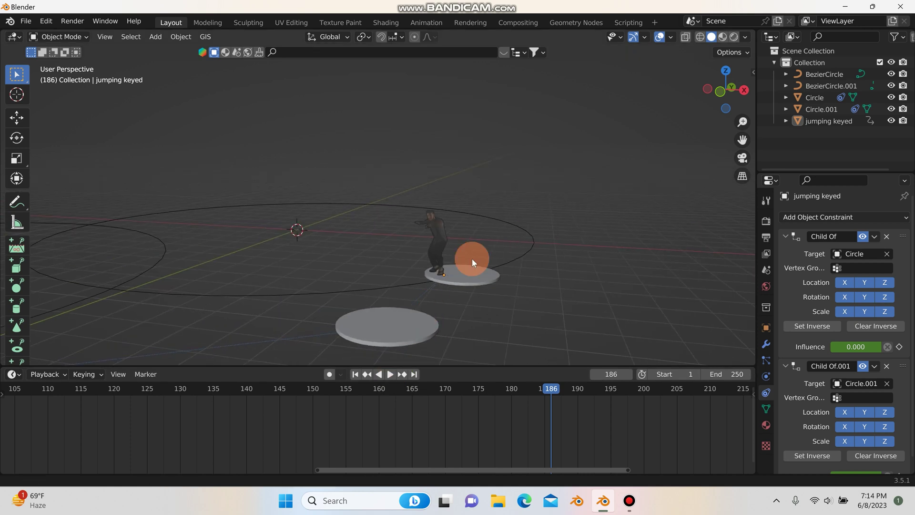
# Step: Play in stages from frame 186 to 200 and check where the man's feet land on the second disc
pyautogui.click(389, 377)
pyautogui.click(388, 376)
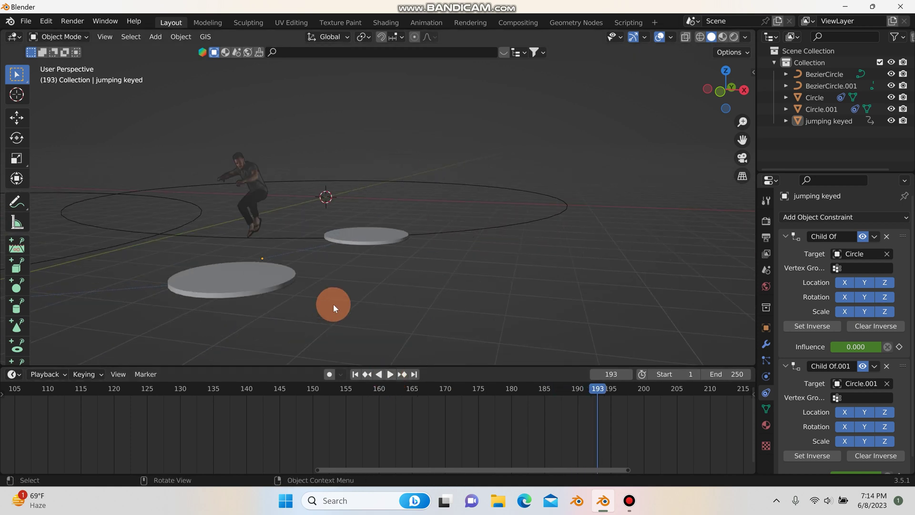
pyautogui.keyDown('shift'); pyautogui.moveTo(333, 304); pyautogui.dragTo(490, 287, button='middle'); pyautogui.keyUp('shift')
pyautogui.scroll(1, 458, 318)
pyautogui.keyDown('shift'); pyautogui.moveTo(457, 318); pyautogui.dragTo(492, 316, button='middle'); pyautogui.keyUp('shift')
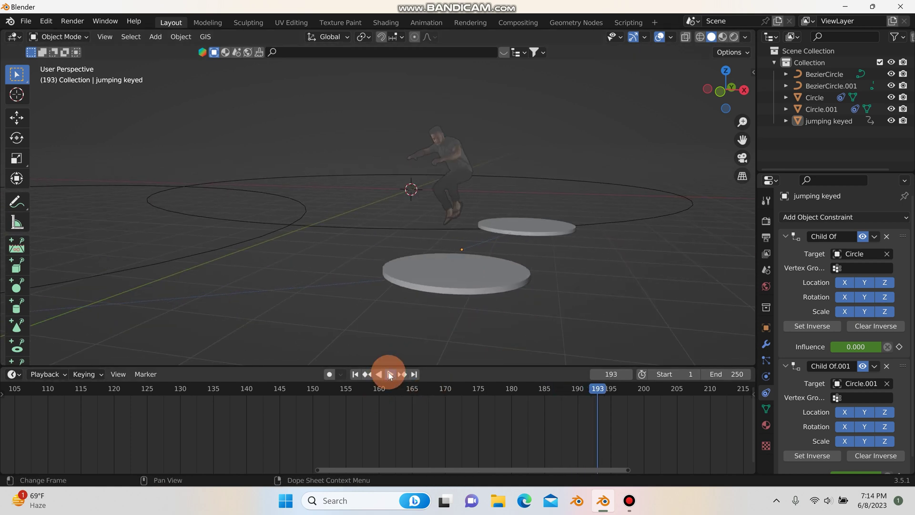
pyautogui.click(389, 374)
pyautogui.click(388, 373)
pyautogui.keyDown('shift'); pyautogui.moveTo(429, 311); pyautogui.dragTo(582, 329, button='middle'); pyautogui.keyUp('shift')
pyautogui.scroll(3, 369, 279)
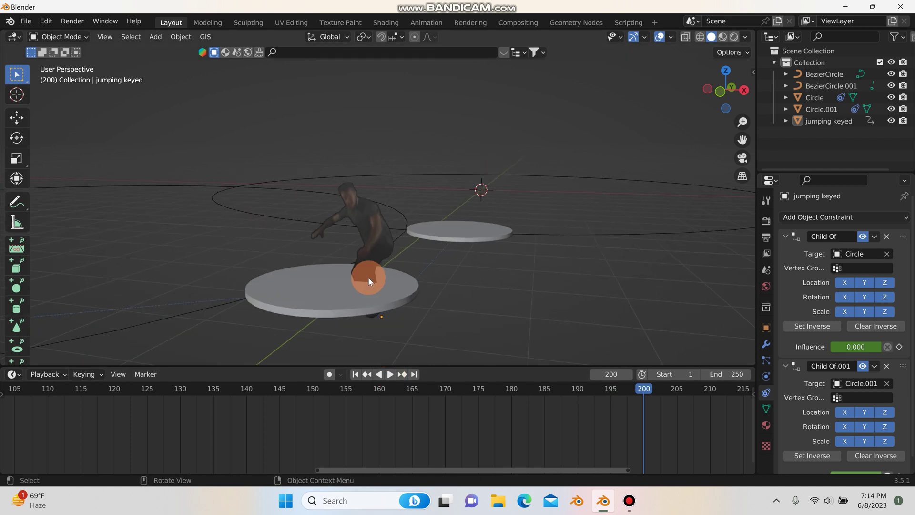
# Step: At frame 200, raise the footage plane by about 0.43 m in Z and keyframe it
pyautogui.keyDown('shift'); pyautogui.moveTo(372, 278); pyautogui.dragTo(469, 269, button='middle'); pyautogui.keyUp('shift')
pyautogui.click(521, 333)
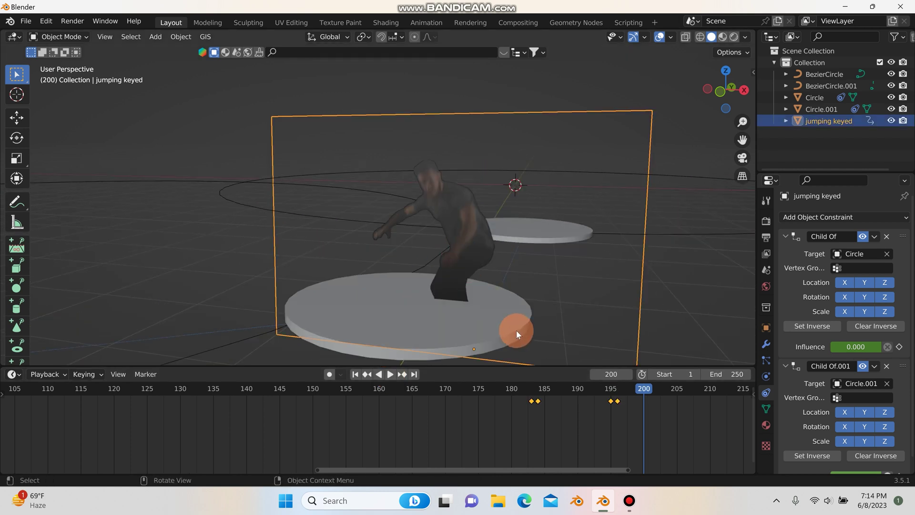
pyautogui.moveTo(643, 386)
pyautogui.mouseDown()
pyautogui.moveTo(619, 388)
pyautogui.moveTo(643, 388)
pyautogui.mouseUp()
pyautogui.press('g')
pyautogui.press('z')
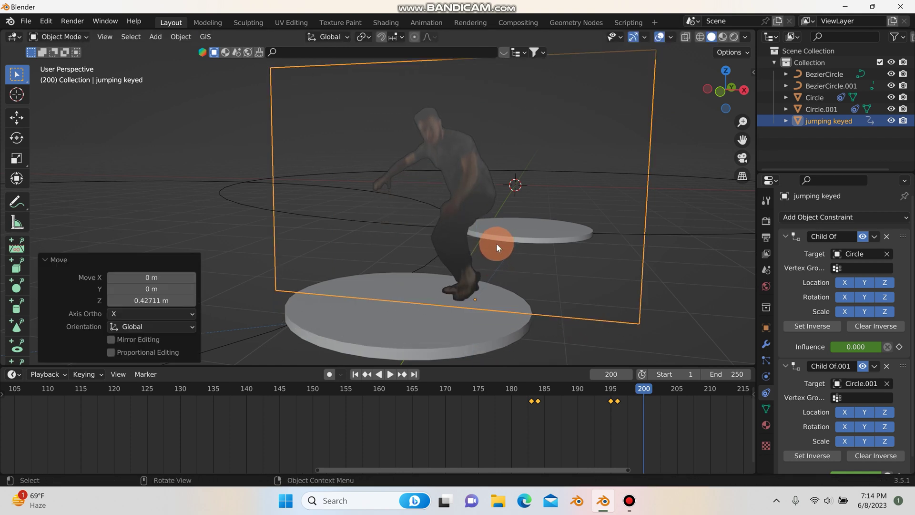
pyautogui.press('i')
pyautogui.click(496, 242)
# Step: Replay the landing from frame 194, go back to frame 191 and examine the jump from several angles
pyautogui.moveTo(641, 388); pyautogui.dragTo(604, 387)
pyautogui.scroll(-5, 582, 296)
pyautogui.keyDown('shift'); pyautogui.moveTo(582, 296); pyautogui.dragTo(443, 286, button='middle'); pyautogui.keyUp('shift')
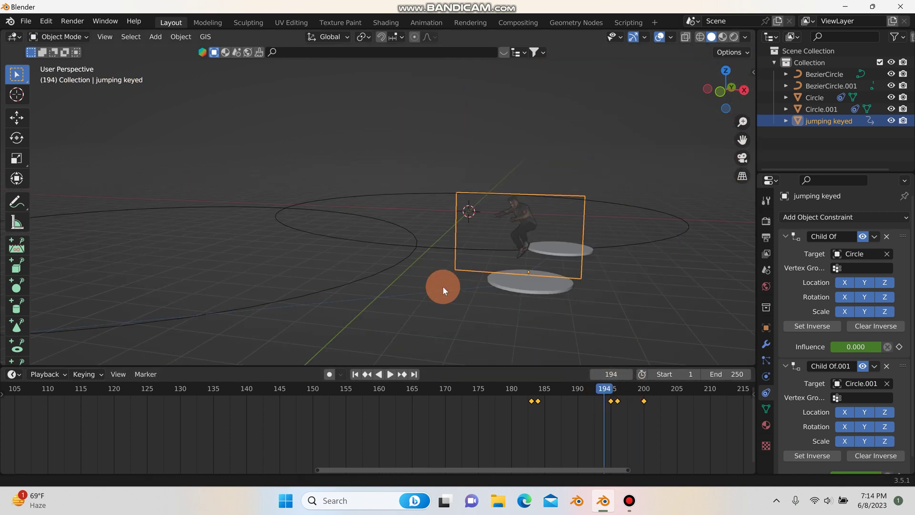
pyautogui.click(391, 374)
pyautogui.click(390, 374)
pyautogui.scroll(2, 320, 302)
pyautogui.keyDown('shift'); pyautogui.moveTo(322, 299); pyautogui.dragTo(383, 323, button='middle'); pyautogui.keyUp('shift')
pyautogui.moveTo(376, 273); pyautogui.dragTo(586, 328, button='middle')
pyautogui.moveTo(662, 392); pyautogui.dragTo(586, 394)
pyautogui.moveTo(579, 334); pyautogui.dragTo(474, 251, button='middle')
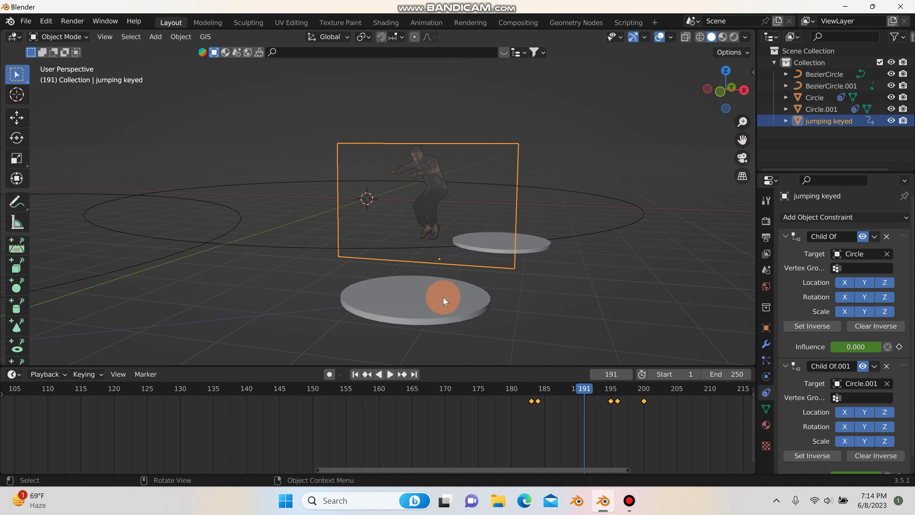
pyautogui.moveTo(442, 296); pyautogui.dragTo(590, 329, button='middle')
pyautogui.moveTo(509, 283); pyautogui.dragTo(408, 275, button='middle')
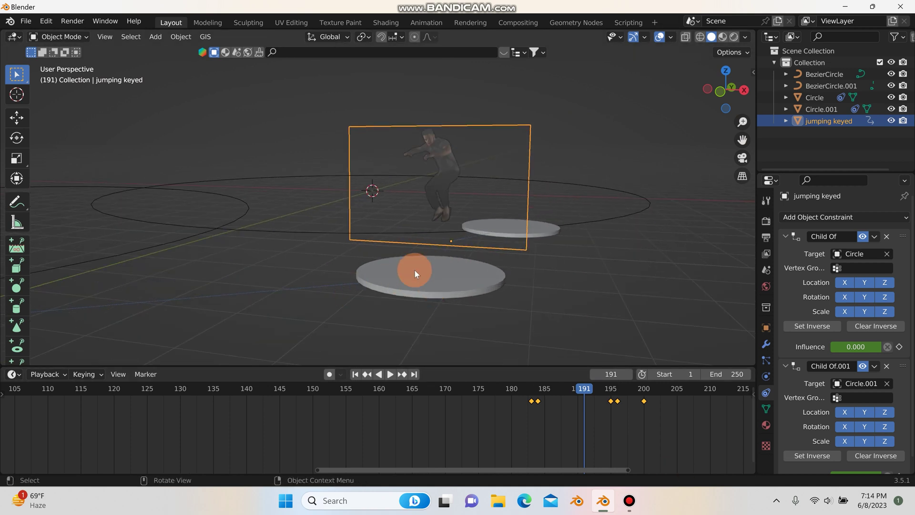
# Step: Switch the viewport to Material Preview shading and enable Bloom in the Eevee render settings
pyautogui.click(723, 37)
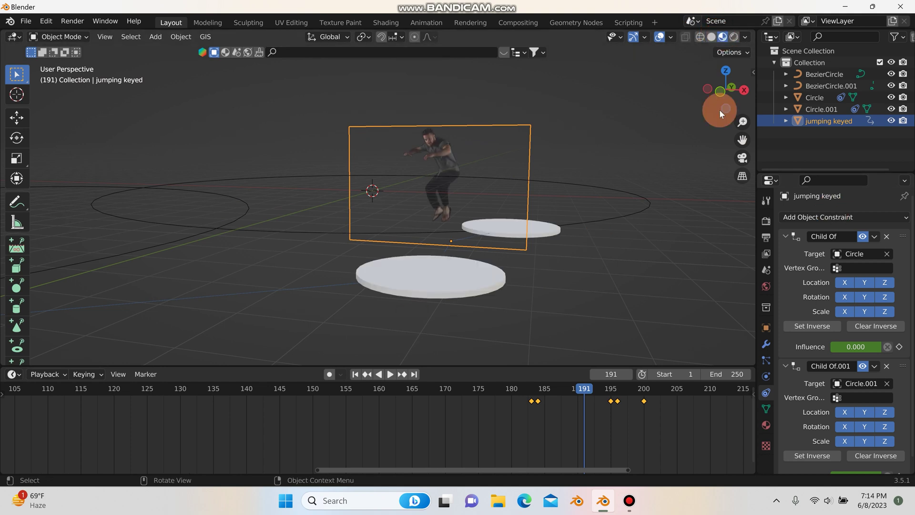
pyautogui.click(766, 220)
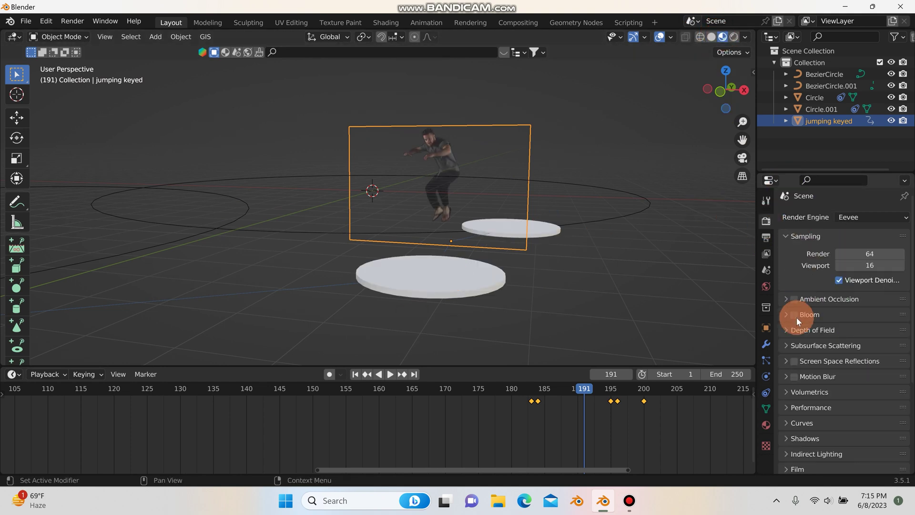
# Step: Give the second disc, Circle.001, a new material with an Emission surface and a strength of 20.7
pyautogui.click(443, 270)
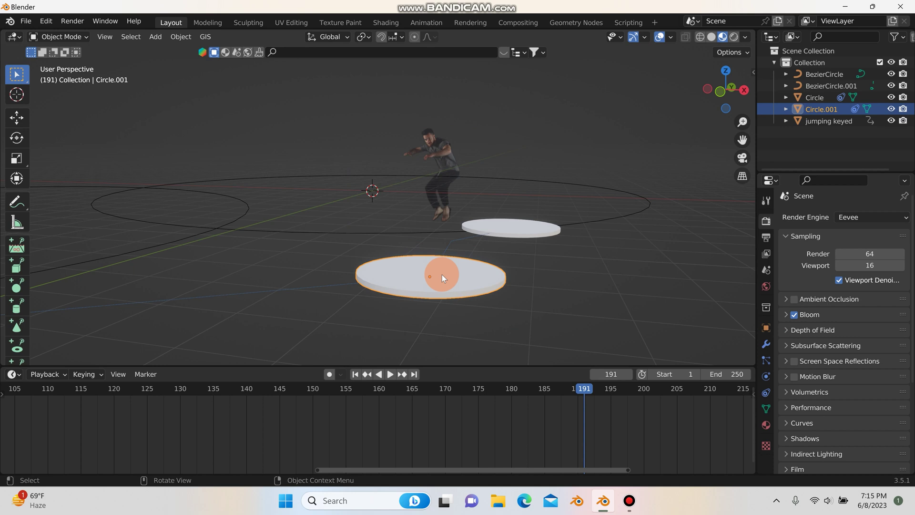
pyautogui.click(766, 424)
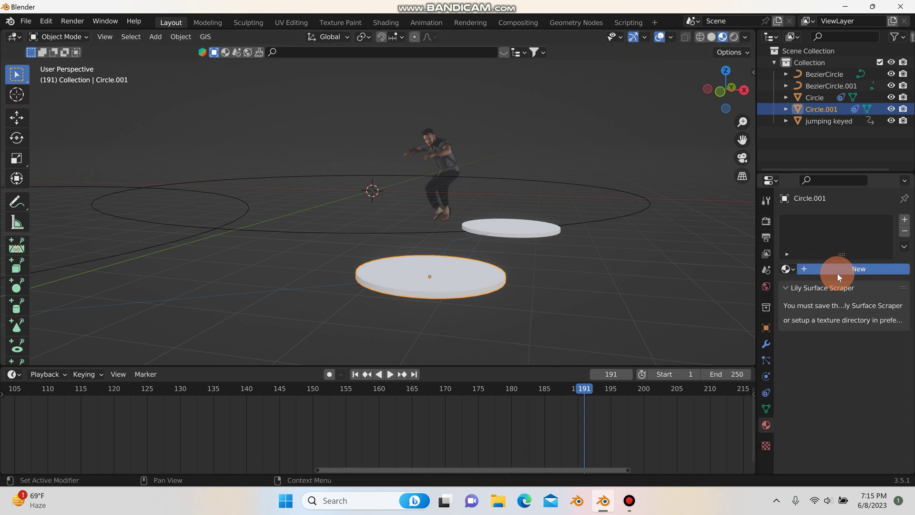
pyautogui.click(838, 274)
pyautogui.click(844, 342)
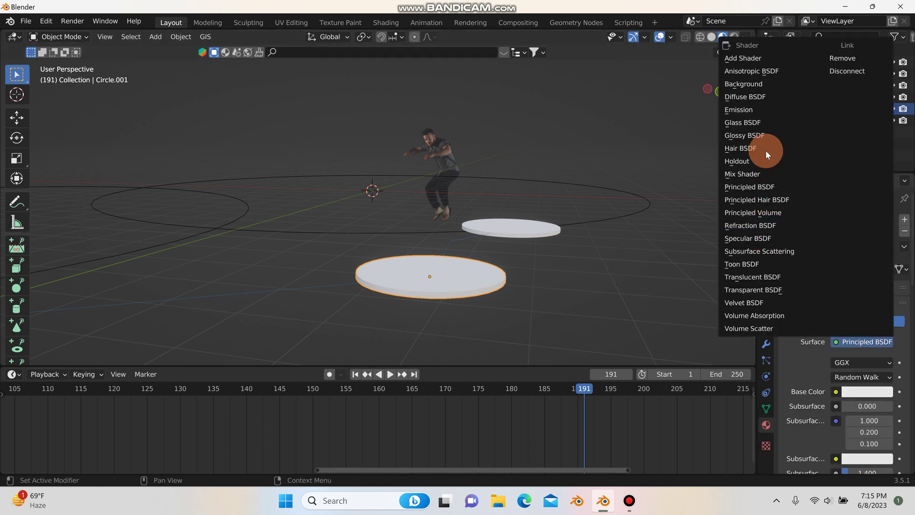
pyautogui.click(747, 111)
pyautogui.moveTo(867, 377); pyautogui.dragTo(893, 377)
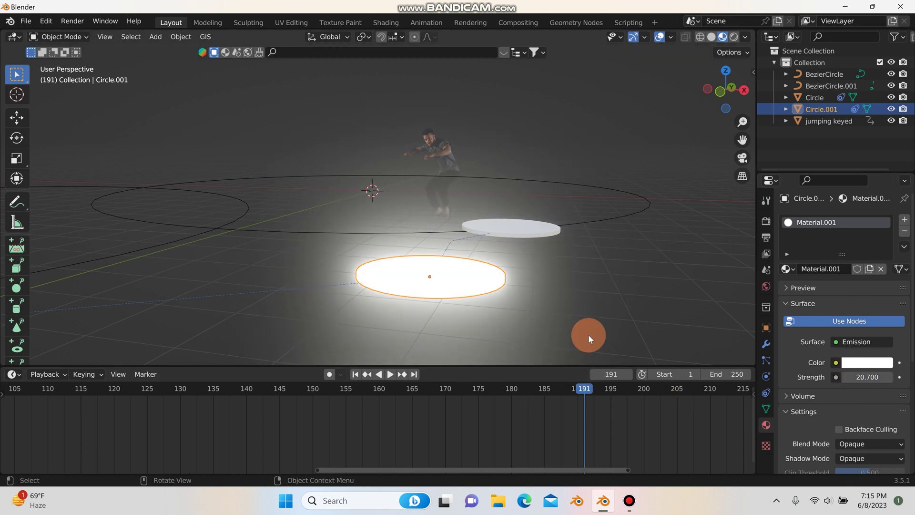
# Step: Set the second disc's emission color to light violet with hue 0.686 and saturation 0.562
pyautogui.click(867, 361)
pyautogui.moveTo(846, 245); pyautogui.dragTo(845, 233)
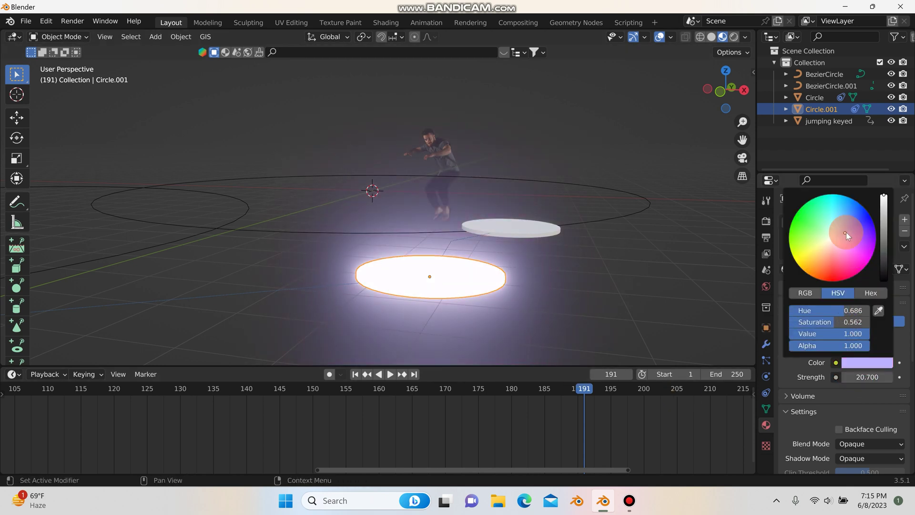
pyautogui.click(653, 268)
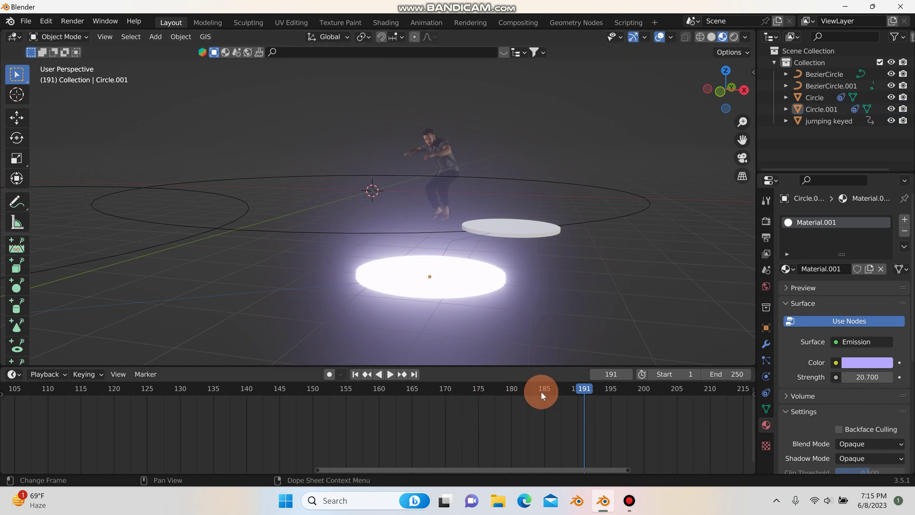
# Step: Play back the jump with the glowing disc and examine the man's landing from closer up
pyautogui.moveTo(542, 390); pyautogui.dragTo(495, 381)
pyautogui.click(391, 375)
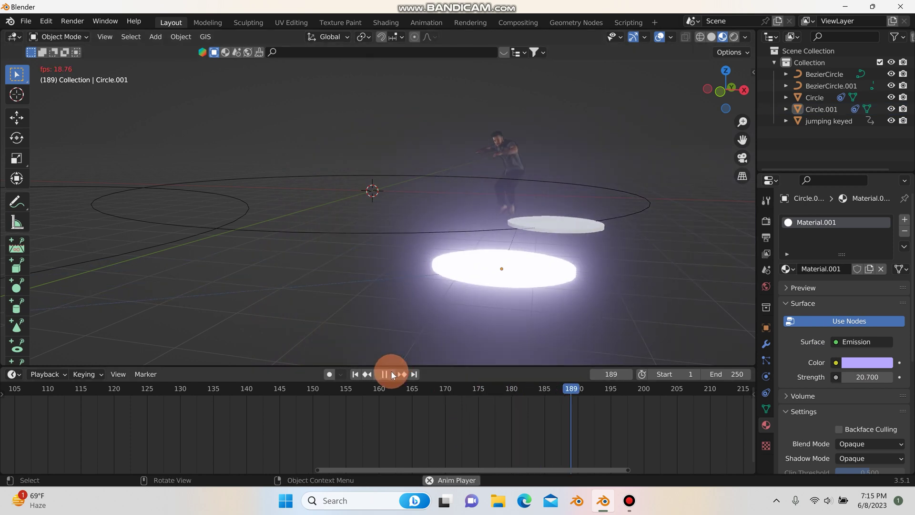
pyautogui.click(391, 375)
pyautogui.moveTo(362, 333); pyautogui.dragTo(387, 289, button='middle')
pyautogui.click(391, 374)
pyautogui.click(385, 373)
pyautogui.keyDown('shift'); pyautogui.moveTo(439, 323); pyautogui.dragTo(548, 305, button='middle'); pyautogui.keyUp('shift')
pyautogui.scroll(5, 327, 247)
pyautogui.keyDown('shift'); pyautogui.moveTo(327, 248); pyautogui.dragTo(457, 280, button='middle'); pyautogui.keyUp('shift')
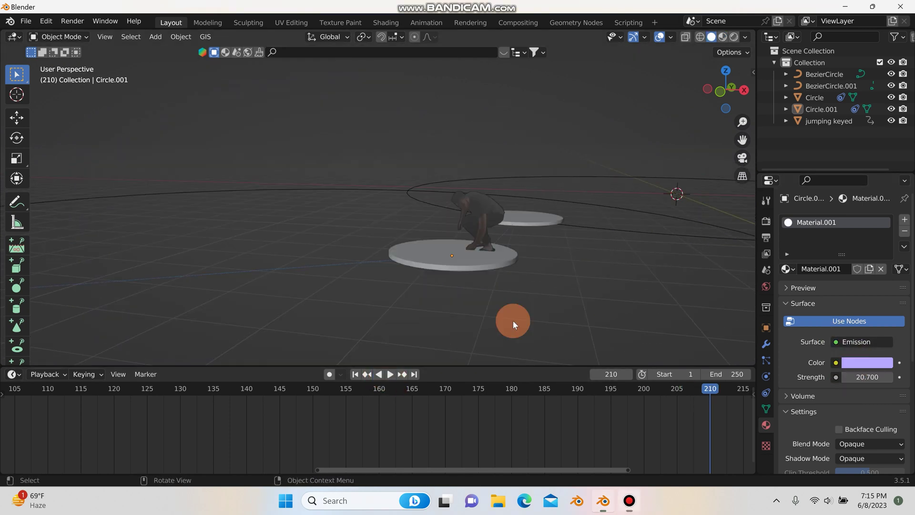
# Step: Scrub back through the jump in Solid shading and examine the man's position relative to both discs from several angles
pyautogui.moveTo(513, 320)
pyautogui.mouseDown(button='middle')
pyautogui.moveTo(503, 258)
pyautogui.moveTo(517, 307)
pyautogui.mouseUp(button='middle')
pyautogui.moveTo(640, 404); pyautogui.dragTo(611, 388)
pyautogui.moveTo(608, 320); pyautogui.dragTo(460, 255, button='middle')
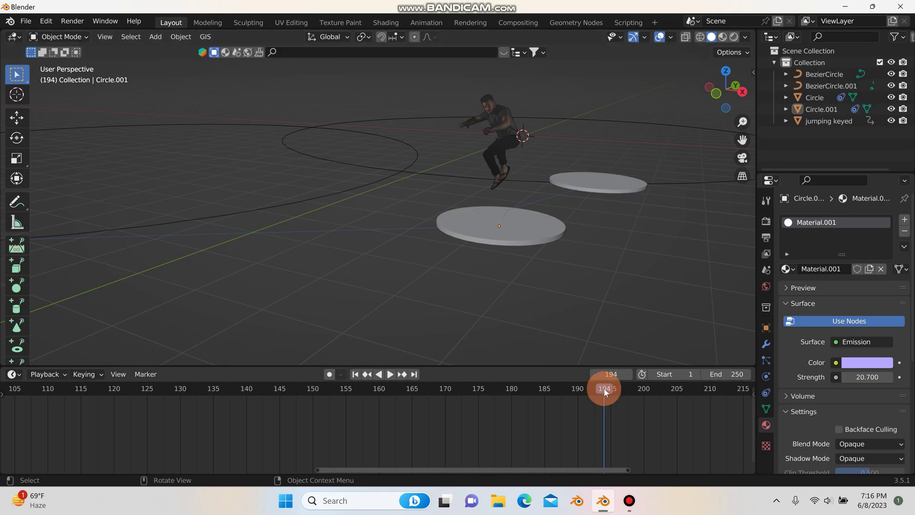
pyautogui.moveTo(605, 392); pyautogui.dragTo(583, 392)
pyautogui.moveTo(579, 305); pyautogui.dragTo(315, 334, button='middle')
pyautogui.moveTo(584, 391); pyautogui.dragTo(551, 390)
pyautogui.keyDown('shift'); pyautogui.moveTo(477, 288); pyautogui.dragTo(426, 290, button='middle'); pyautogui.keyUp('shift')
pyautogui.moveTo(565, 385); pyautogui.dragTo(584, 385)
pyautogui.keyDown('shift'); pyautogui.moveTo(406, 179); pyautogui.dragTo(456, 186, button='middle'); pyautogui.keyUp('shift')
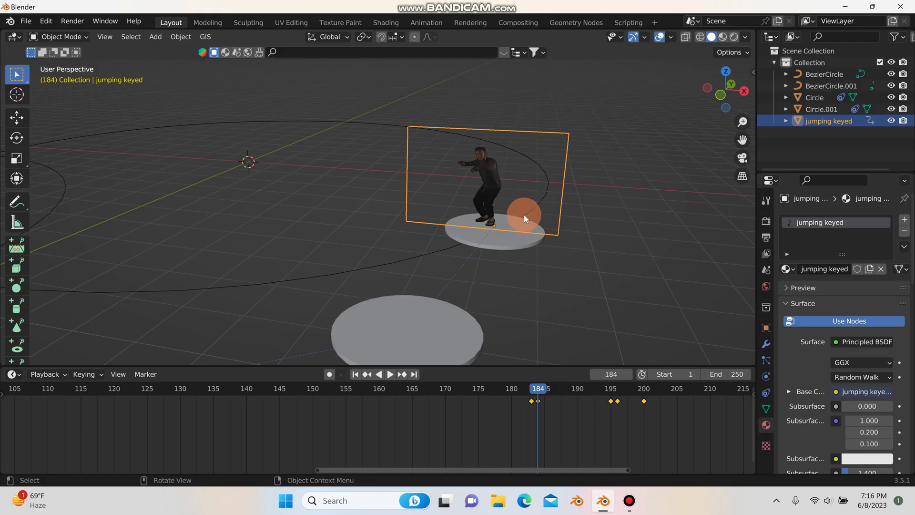
# Step: Display the object constraints of the jumping keyed plane at frame 184
pyautogui.scroll(-1, 545, 226)
pyautogui.scroll(3, 537, 230)
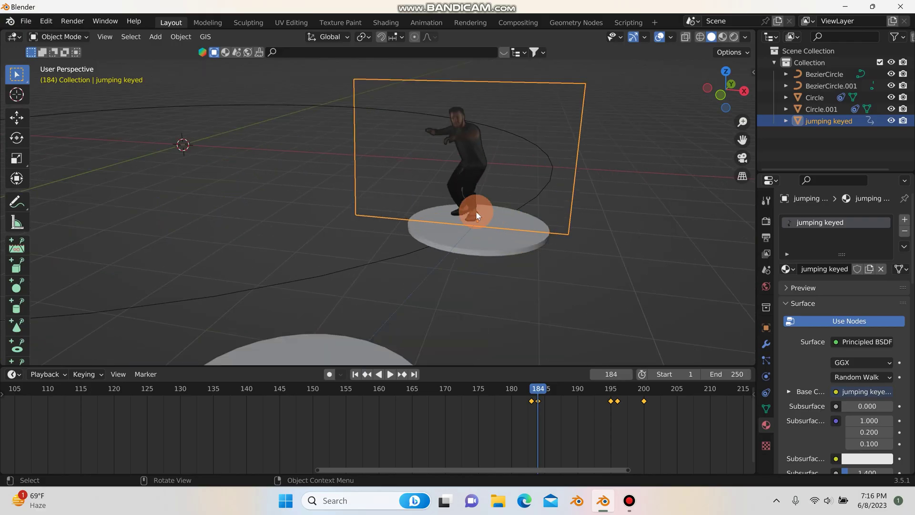
pyautogui.click(766, 376)
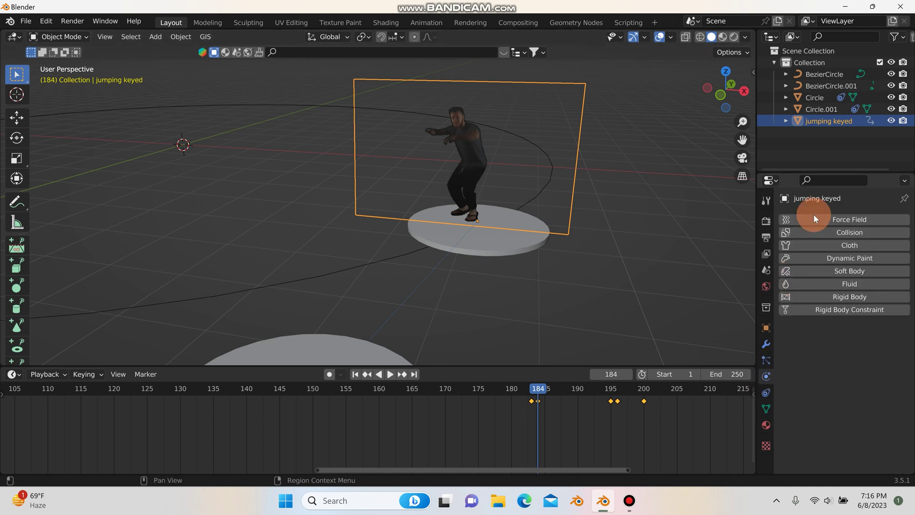
pyautogui.click(766, 394)
pyautogui.scroll(-5, 553, 286)
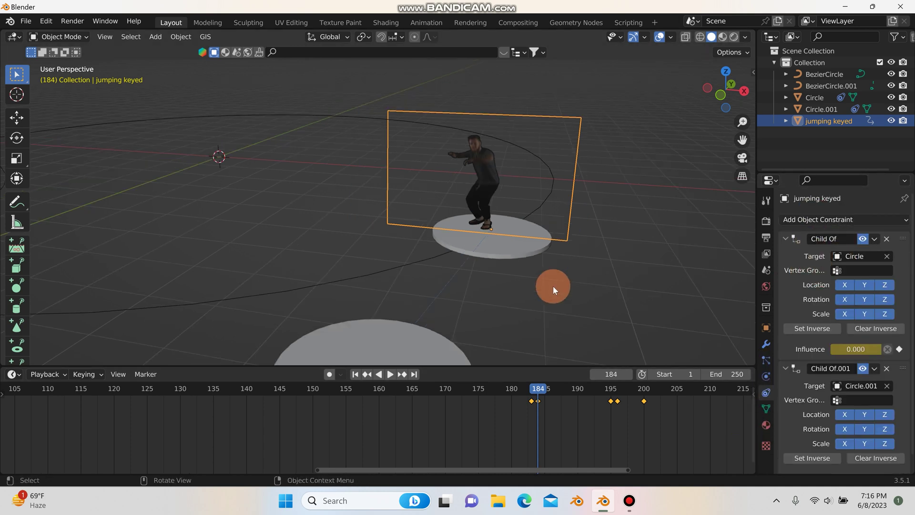
# Step: Play from frame 184 to frame 190 and examine the man in mid-air between the two discs
pyautogui.keyDown('shift'); pyautogui.moveTo(536, 279); pyautogui.dragTo(529, 271, button='middle'); pyautogui.keyUp('shift')
pyautogui.click(393, 373)
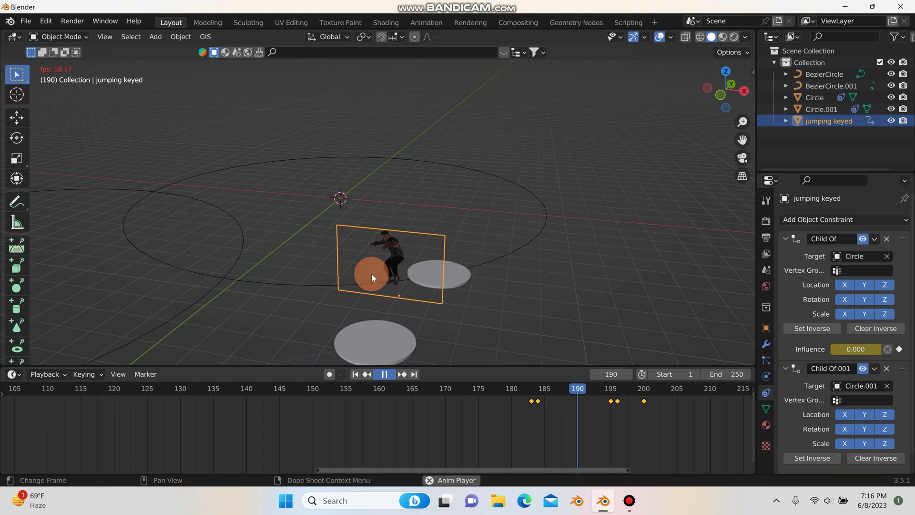
pyautogui.press('space')
pyautogui.keyDown('shift'); pyautogui.moveTo(411, 258); pyautogui.dragTo(500, 222, button='middle'); pyautogui.keyUp('shift')
pyautogui.scroll(2, 500, 222)
pyautogui.keyDown('shift'); pyautogui.moveTo(533, 253); pyautogui.dragTo(503, 225, button='middle'); pyautogui.keyUp('shift')
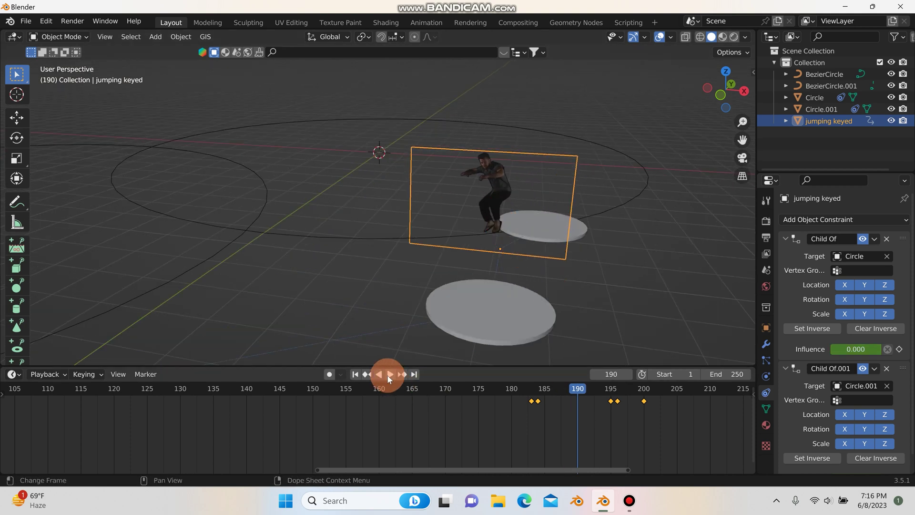
pyautogui.scroll(2, 516, 210)
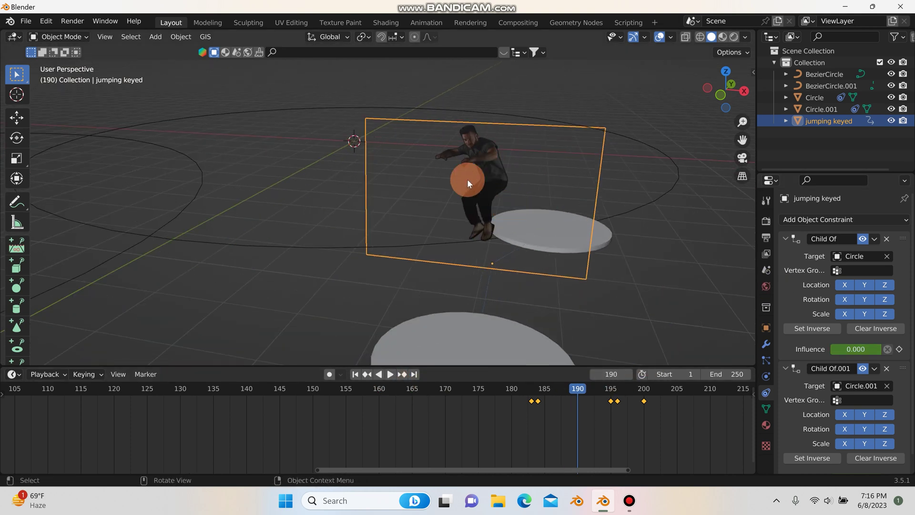
pyautogui.scroll(-3, 490, 192)
pyautogui.moveTo(490, 193); pyautogui.dragTo(468, 208, button='middle')
pyautogui.scroll(-1, 533, 223)
pyautogui.keyDown('ctrl'); pyautogui.moveTo(530, 225); pyautogui.dragTo(531, 225, button='middle'); pyautogui.keyUp('ctrl')
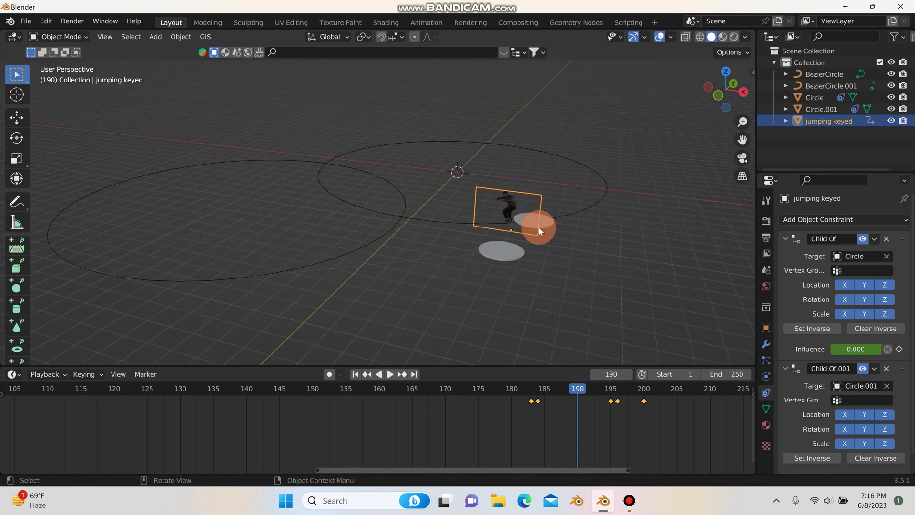
# Step: Try moving the footage plane about -16.3 m in X, -5.8 m in Y and 3 m in Z at frame 190, and undo the move
pyautogui.moveTo(539, 227); pyautogui.dragTo(261, 156)
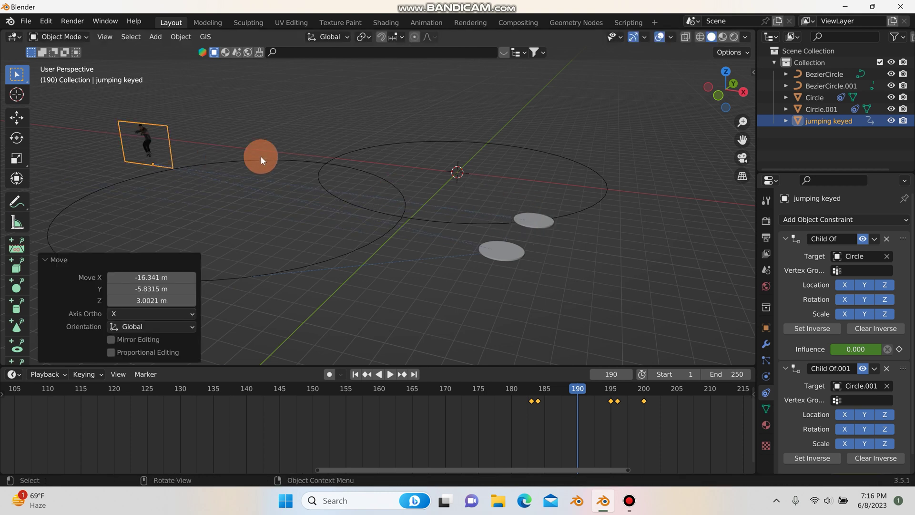
pyautogui.hotkey('ctrl', 'z')
# Step: Play from frame 191 to frame 196 and check the Child Of.001 constraint's influence on the footage plane at the landing
pyautogui.press('Right')
pyautogui.scroll(4, 498, 242)
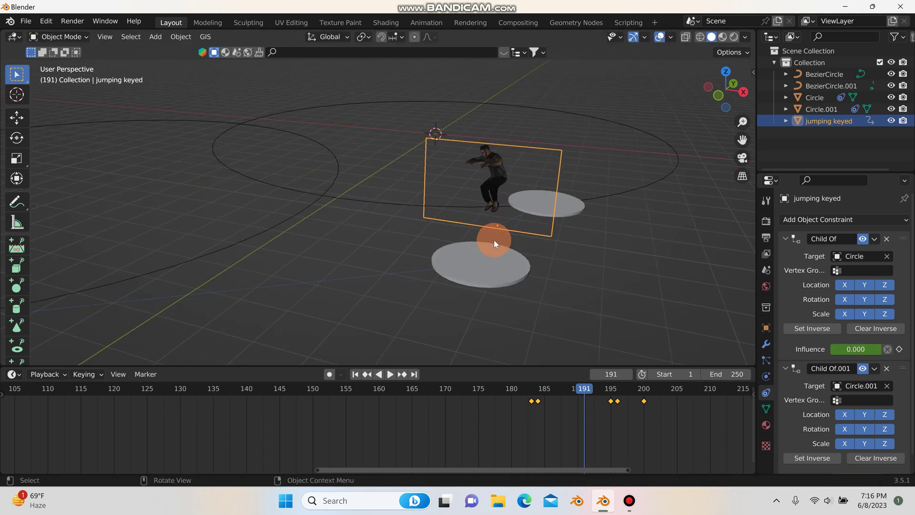
pyautogui.keyDown('shift'); pyautogui.moveTo(507, 268); pyautogui.dragTo(494, 256, button='middle'); pyautogui.keyUp('shift')
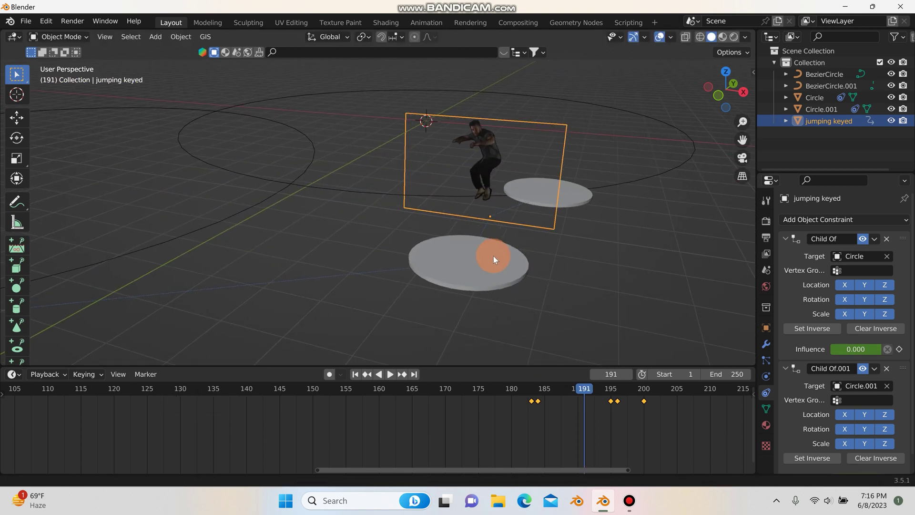
pyautogui.click(391, 374)
pyautogui.click(391, 373)
pyautogui.keyDown('shift'); pyautogui.moveTo(336, 244); pyautogui.dragTo(457, 194, button='middle'); pyautogui.keyUp('shift')
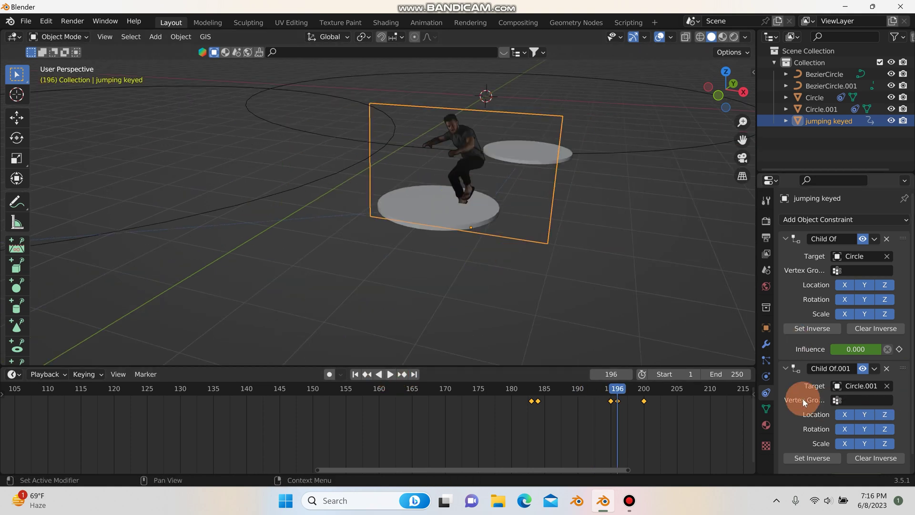
pyautogui.scroll(-1, 825, 404)
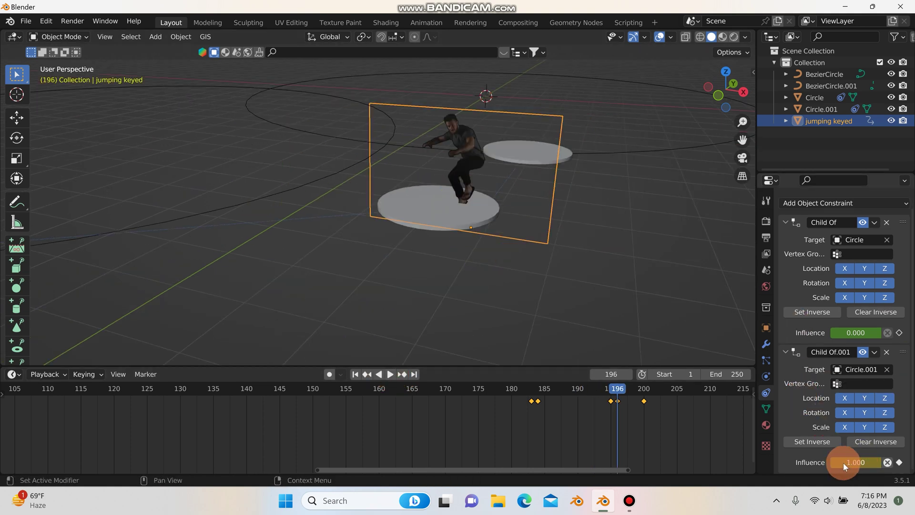
pyautogui.click(419, 222)
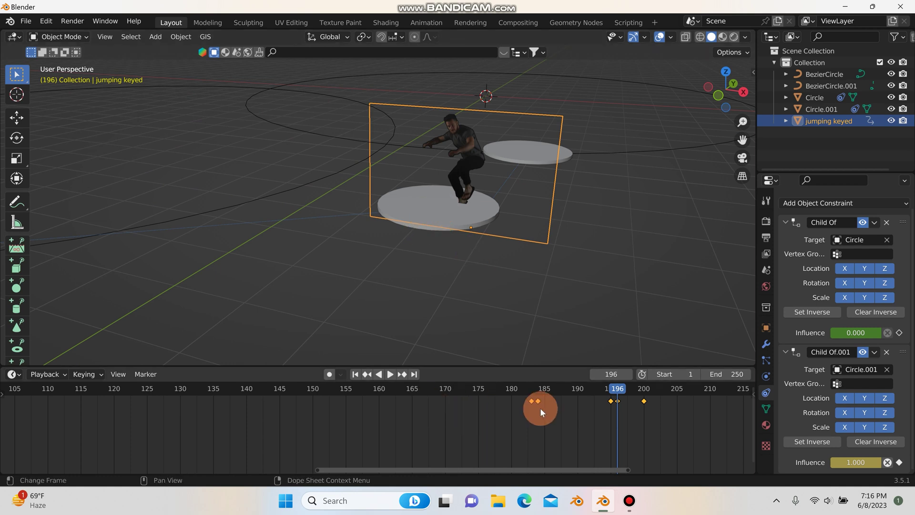
# Step: Replay the jump from frame 172 with both circular paths in view
pyautogui.scroll(-3, 539, 408)
pyautogui.scroll(-6, 514, 304)
pyautogui.keyDown('shift'); pyautogui.moveTo(514, 304); pyautogui.dragTo(491, 248, button='middle'); pyautogui.keyUp('shift')
pyautogui.scroll(2, 492, 250)
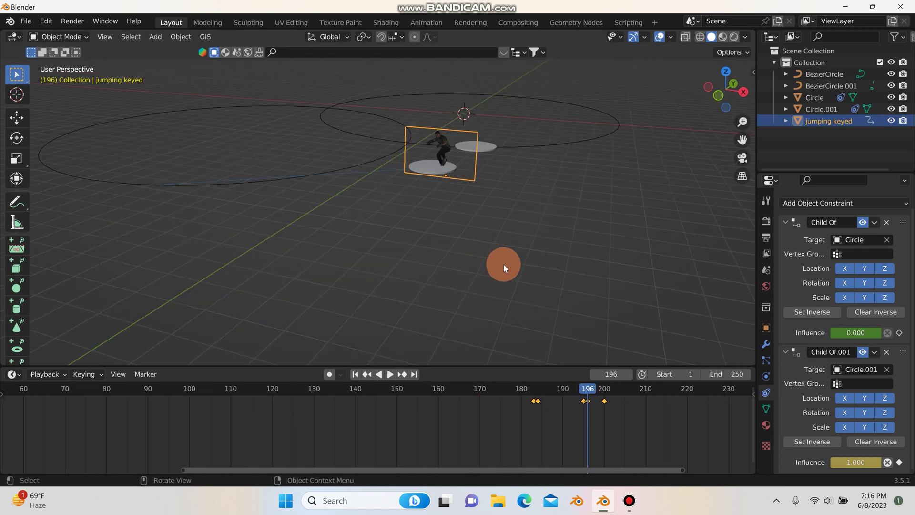
pyautogui.scroll(-1, 503, 264)
pyautogui.click(488, 389)
pyautogui.moveTo(526, 305); pyautogui.dragTo(359, 384, button='middle')
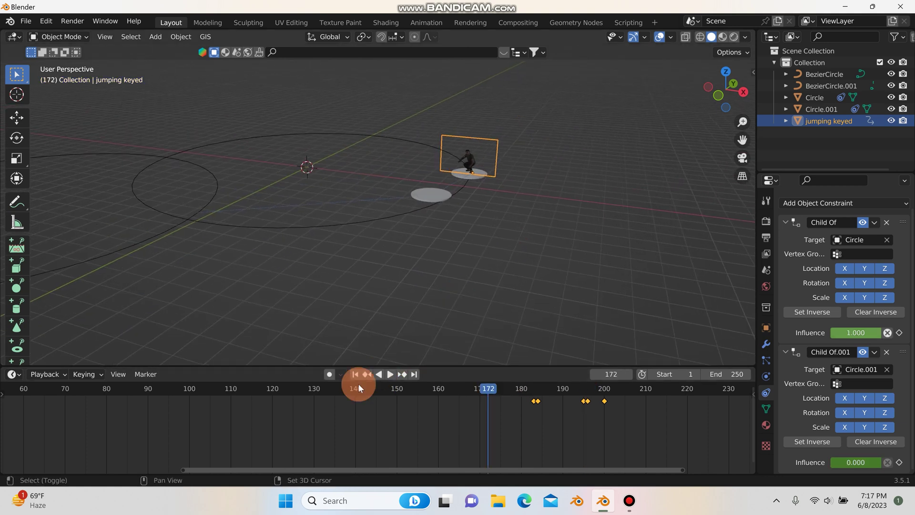
pyautogui.click(390, 374)
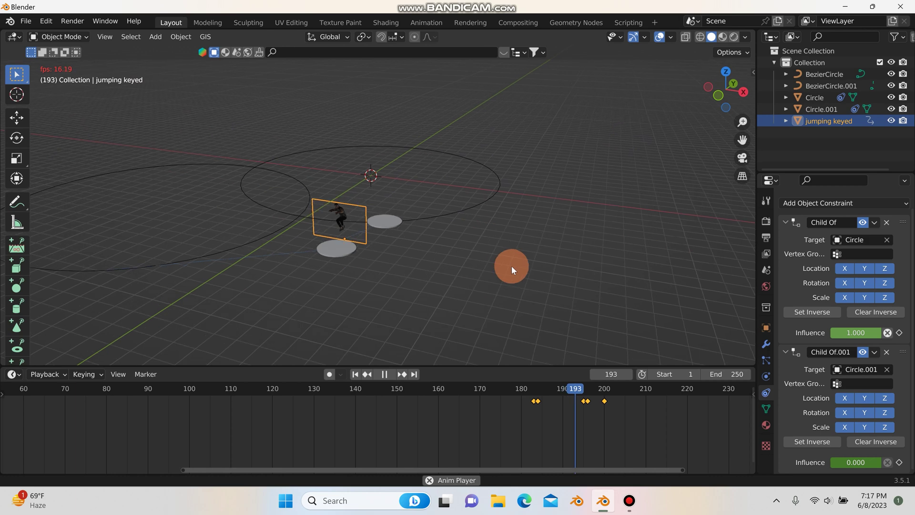